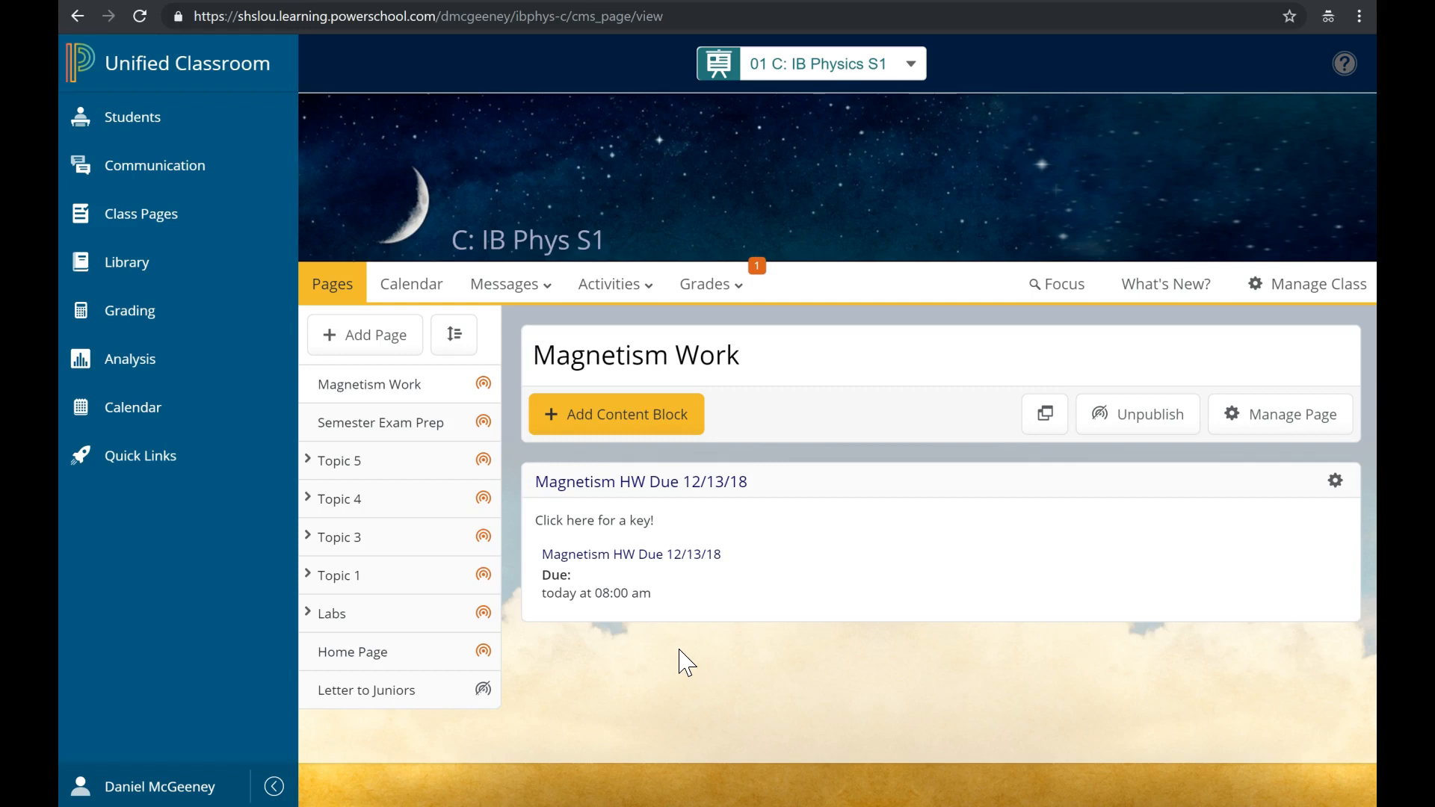
Bring up the Manage Class options for 01 C: IB Physics S1, pointing at Import/Export.
left_click(792, 69)
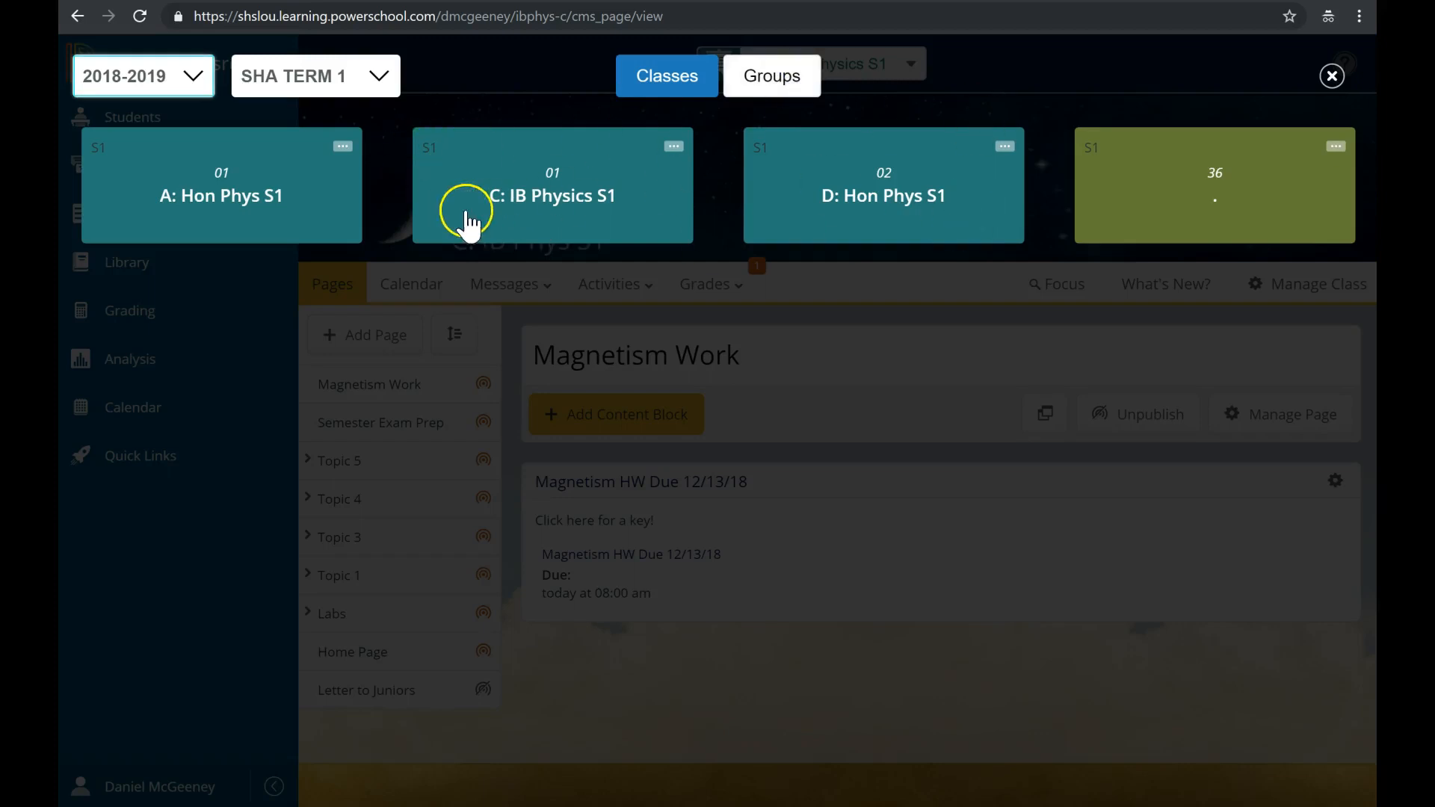
left_click(1341, 78)
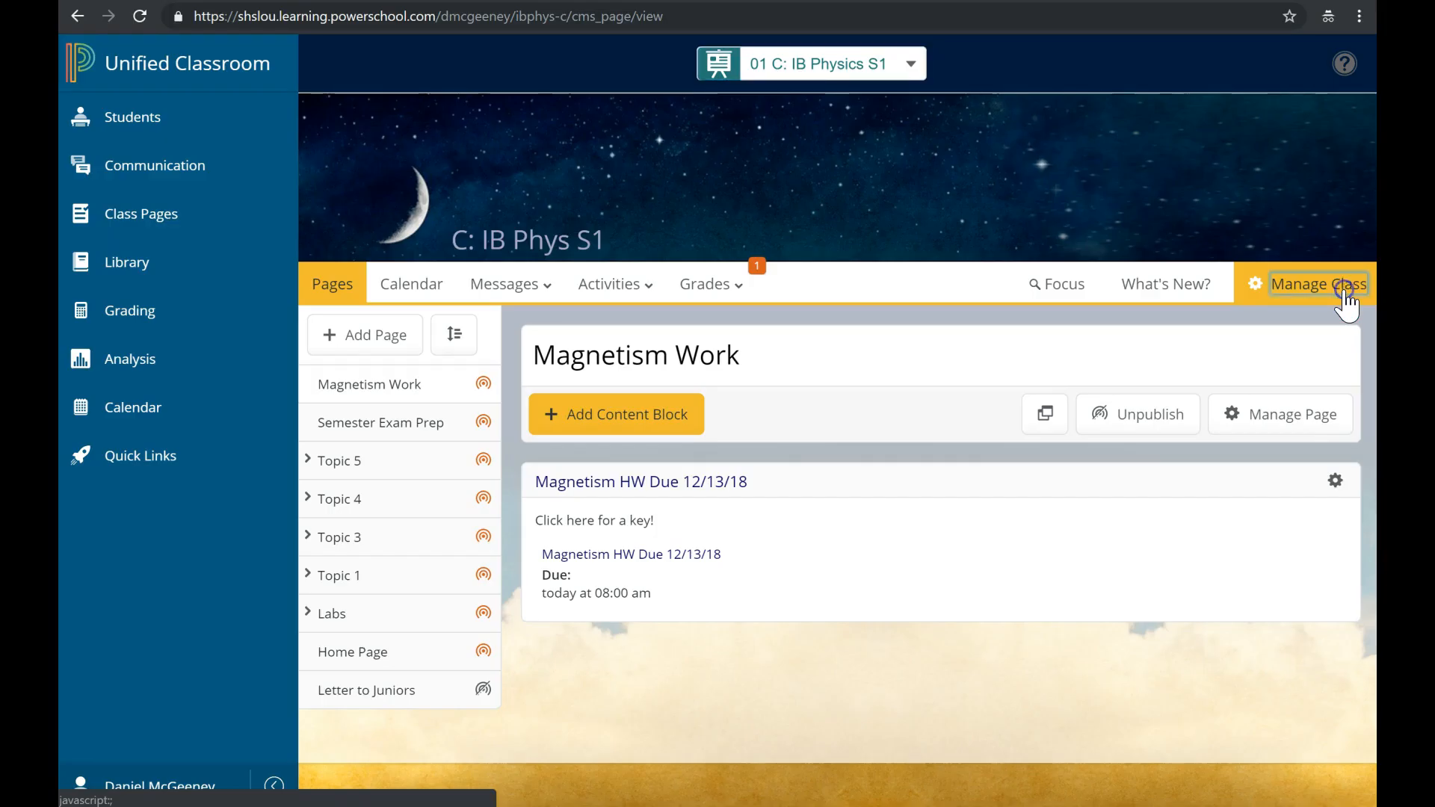
left_click(1347, 295)
left_click(1336, 598)
left_click(1338, 722)
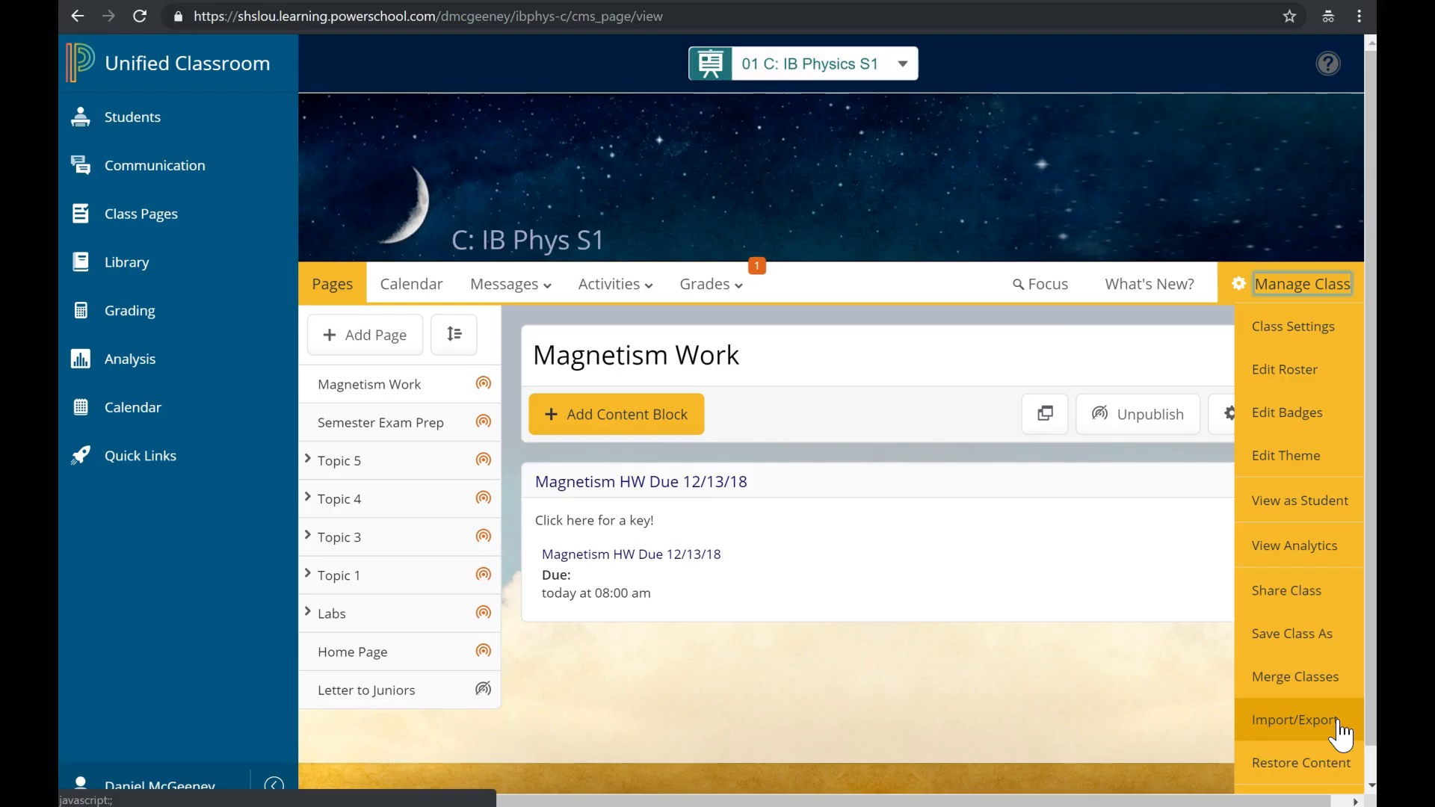
Export the class content as an IMS Common Cartridge Version 1.3 package.
left_click(1338, 722)
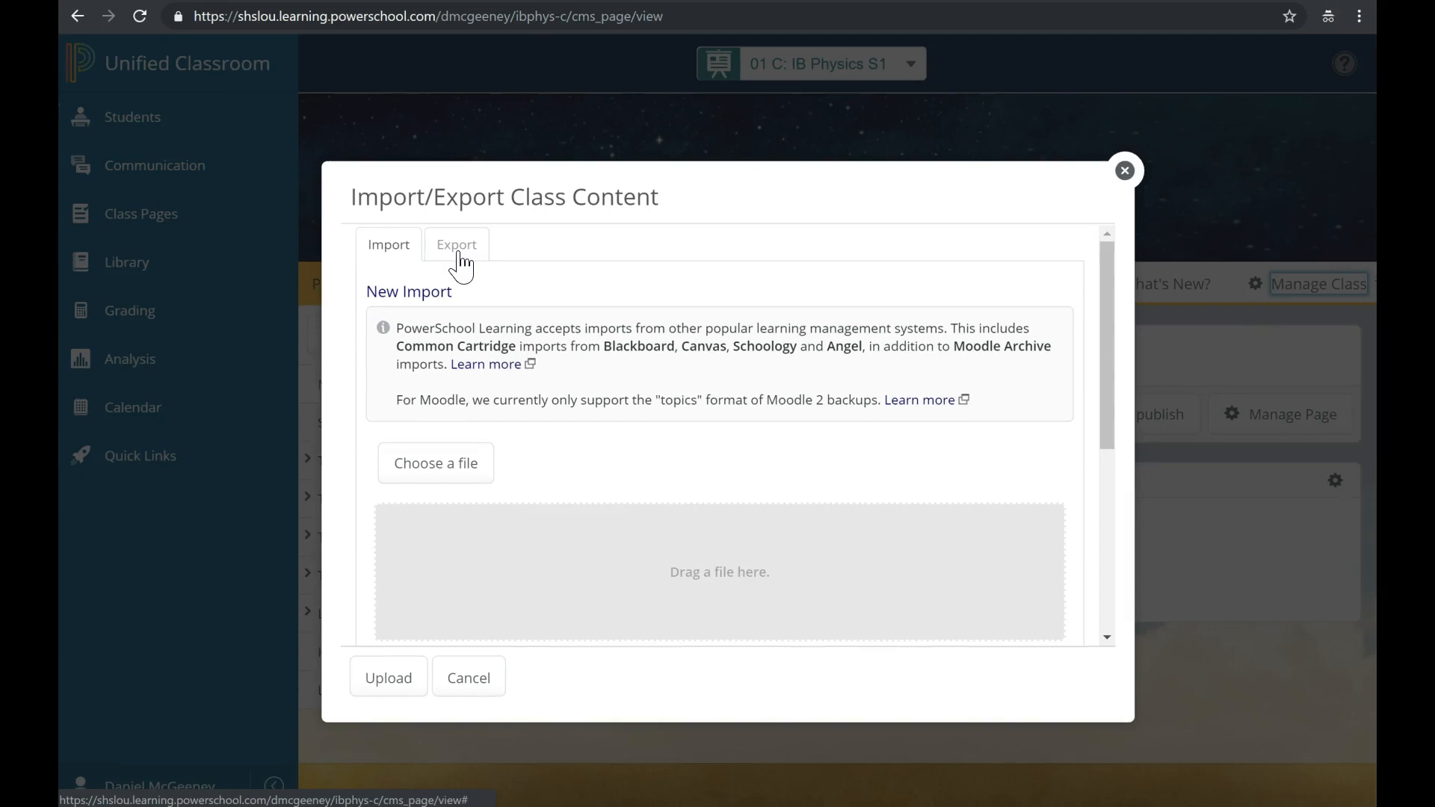
left_click(459, 255)
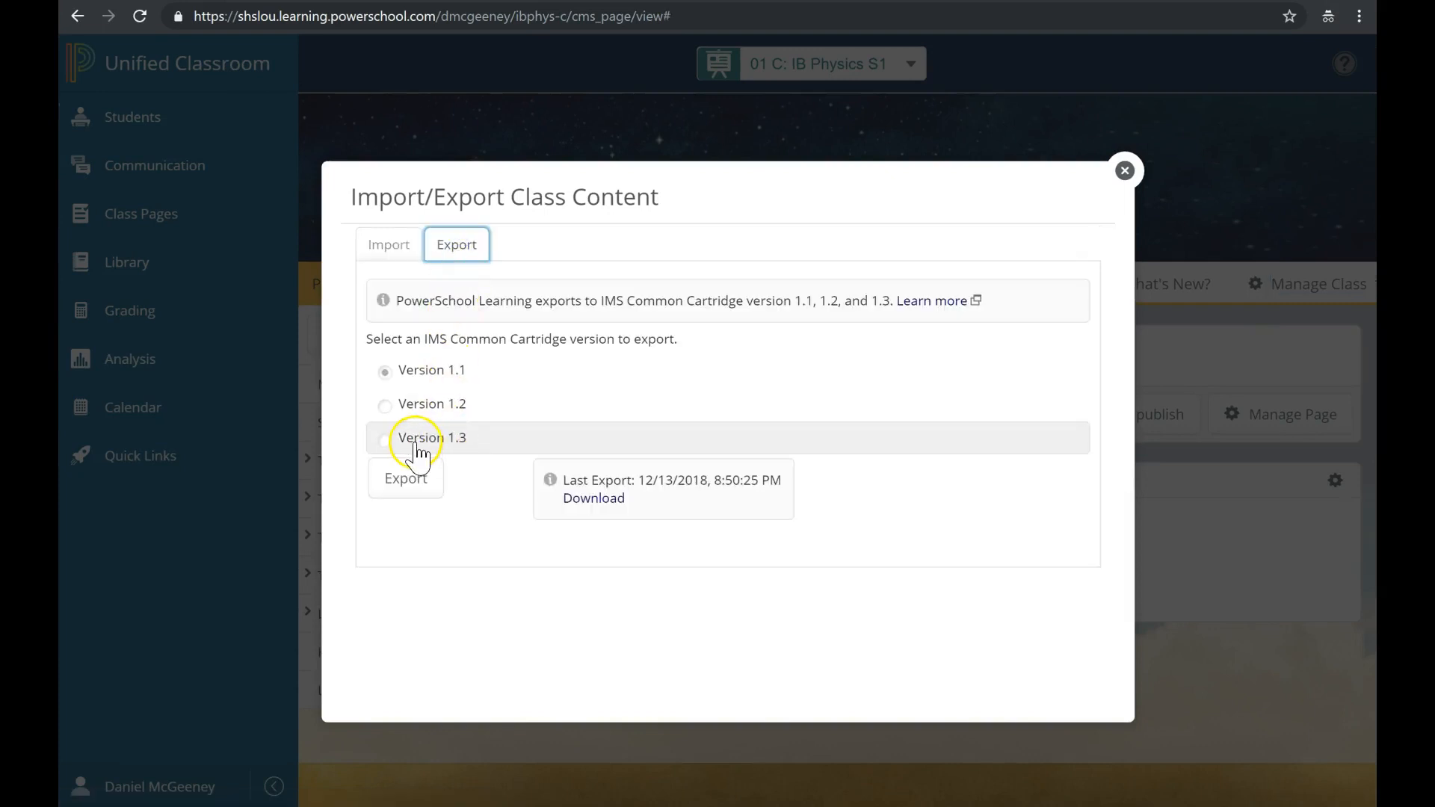
left_click(416, 447)
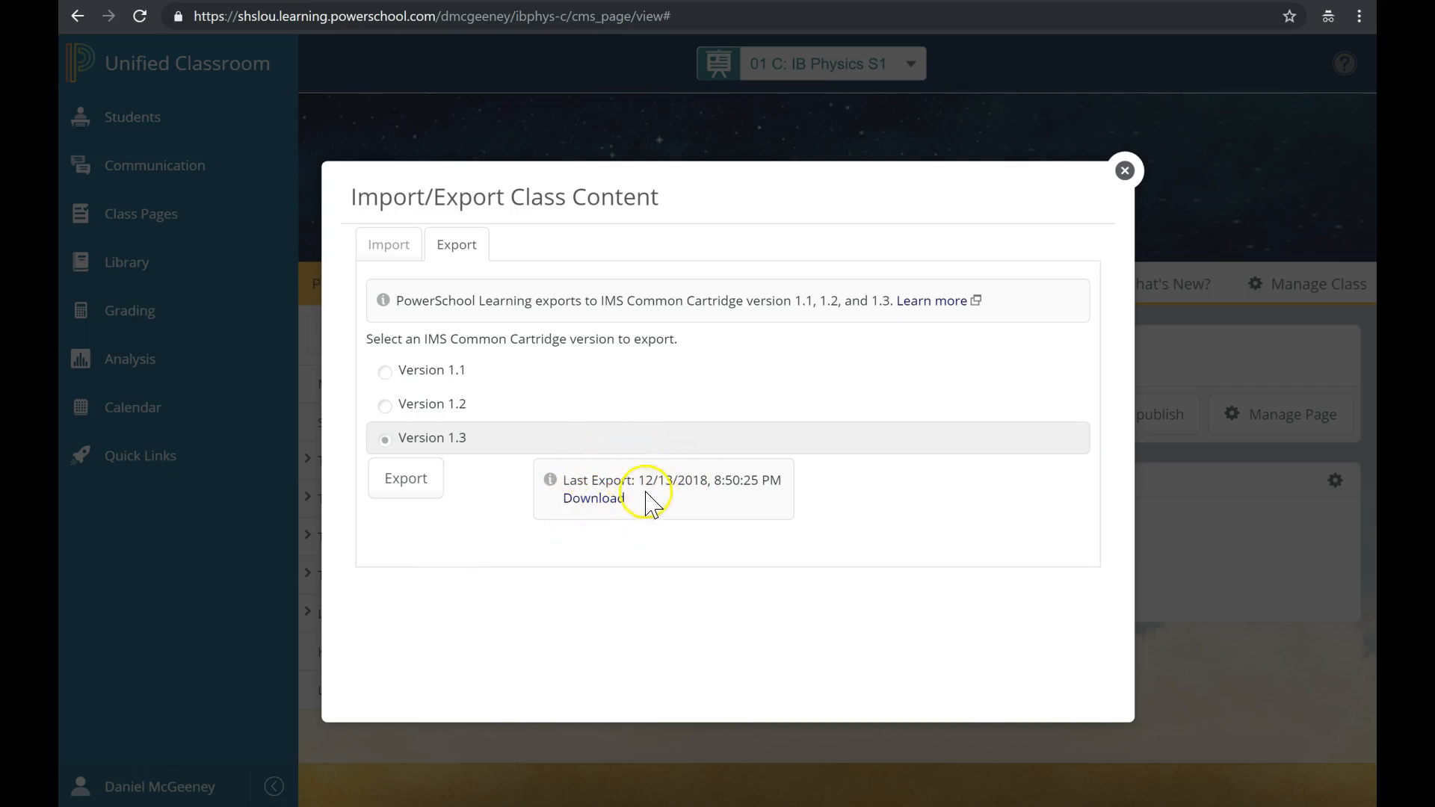
left_click(412, 491)
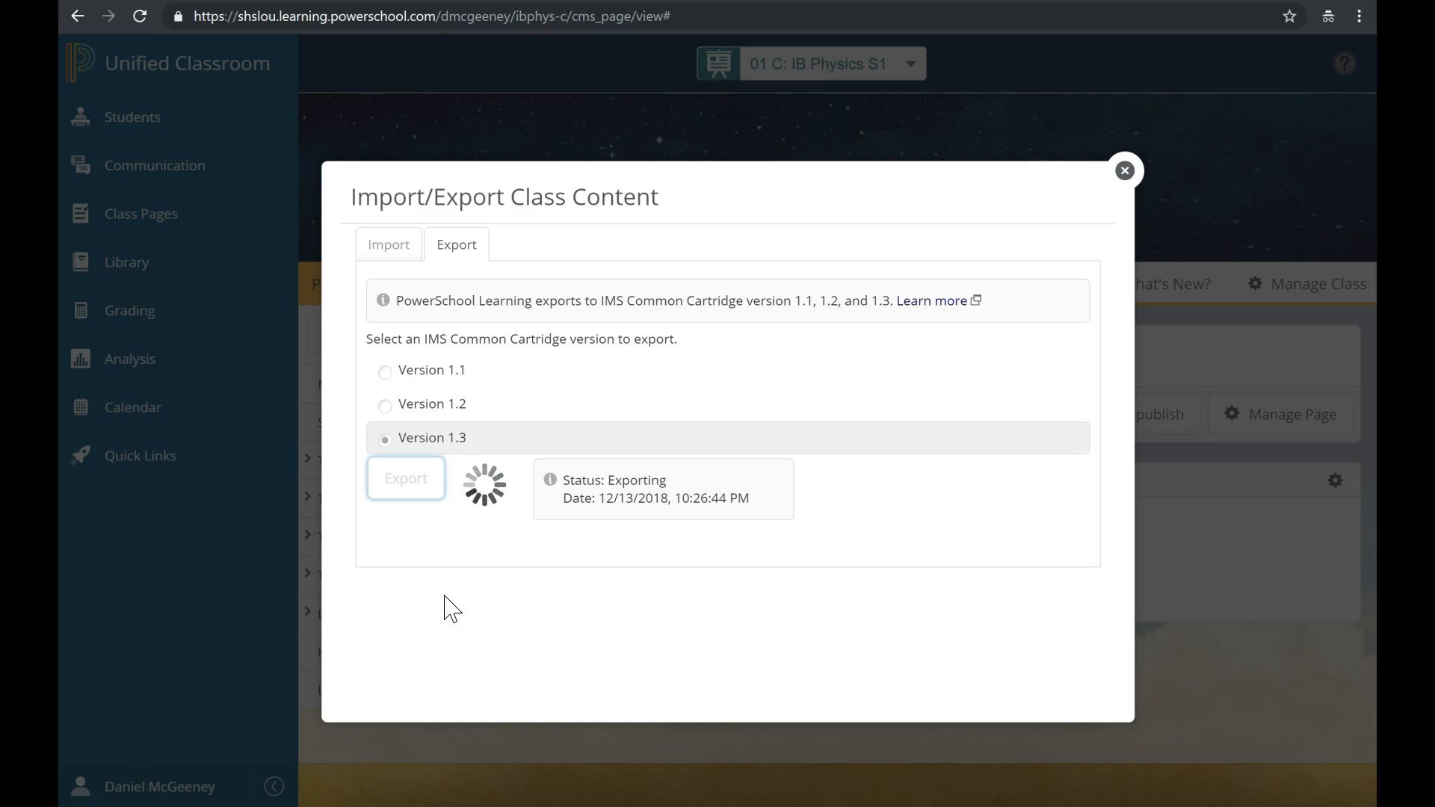
Download the 28.9 MB .imscc export once its status reads Complete.
left_click(450, 609)
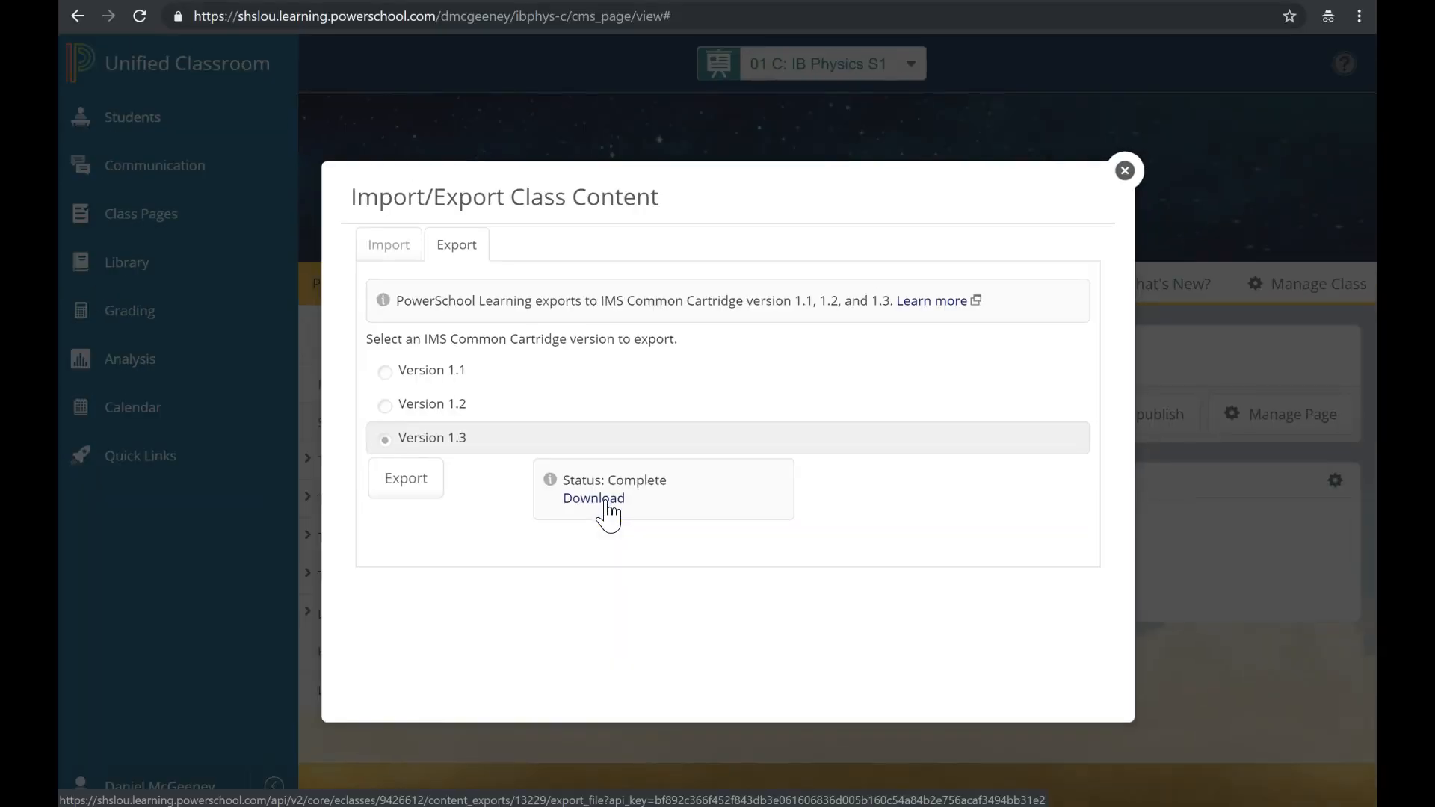
left_click(607, 509)
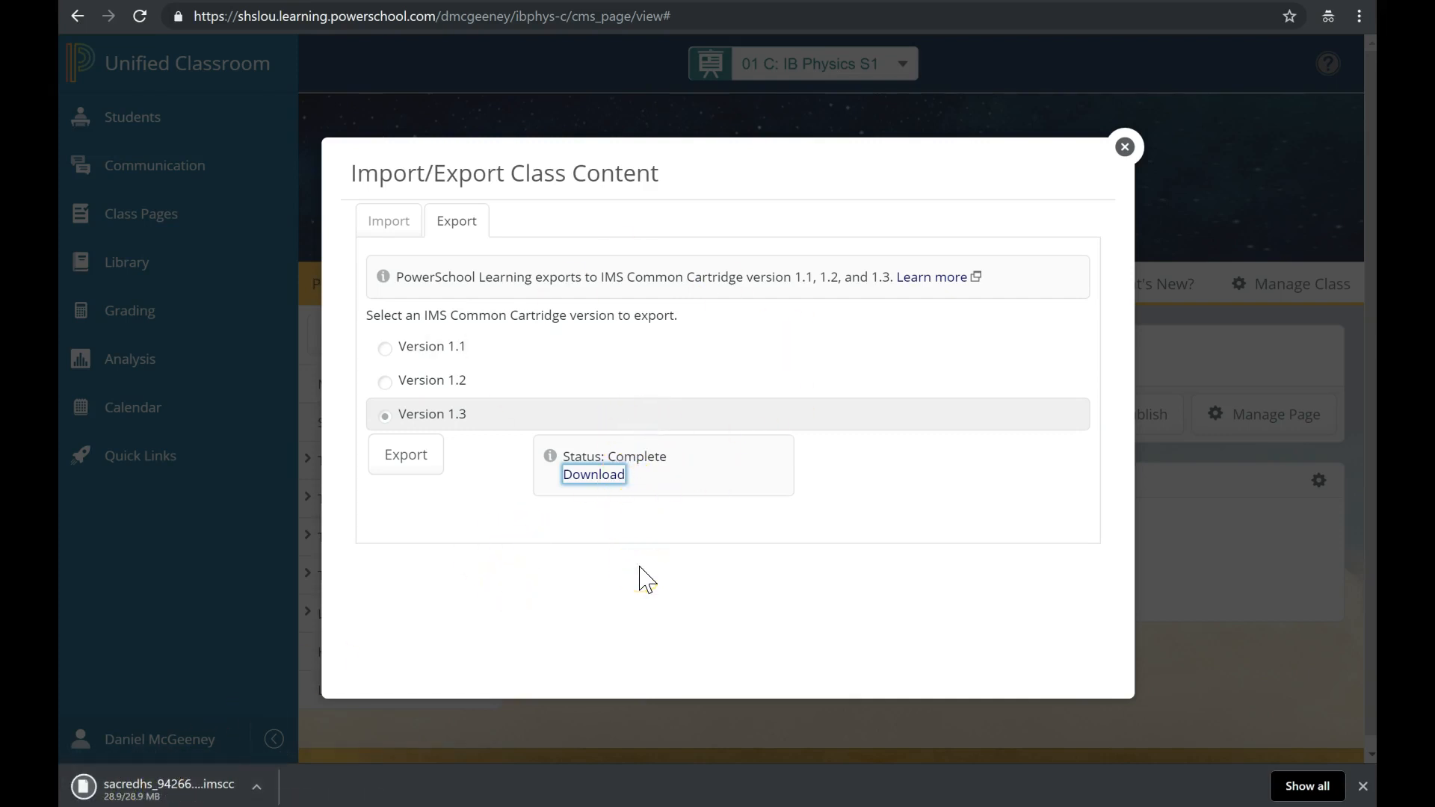
Show the downloaded .imscc cartridge in the Downloads folder via Chrome's download bar.
left_click(257, 787)
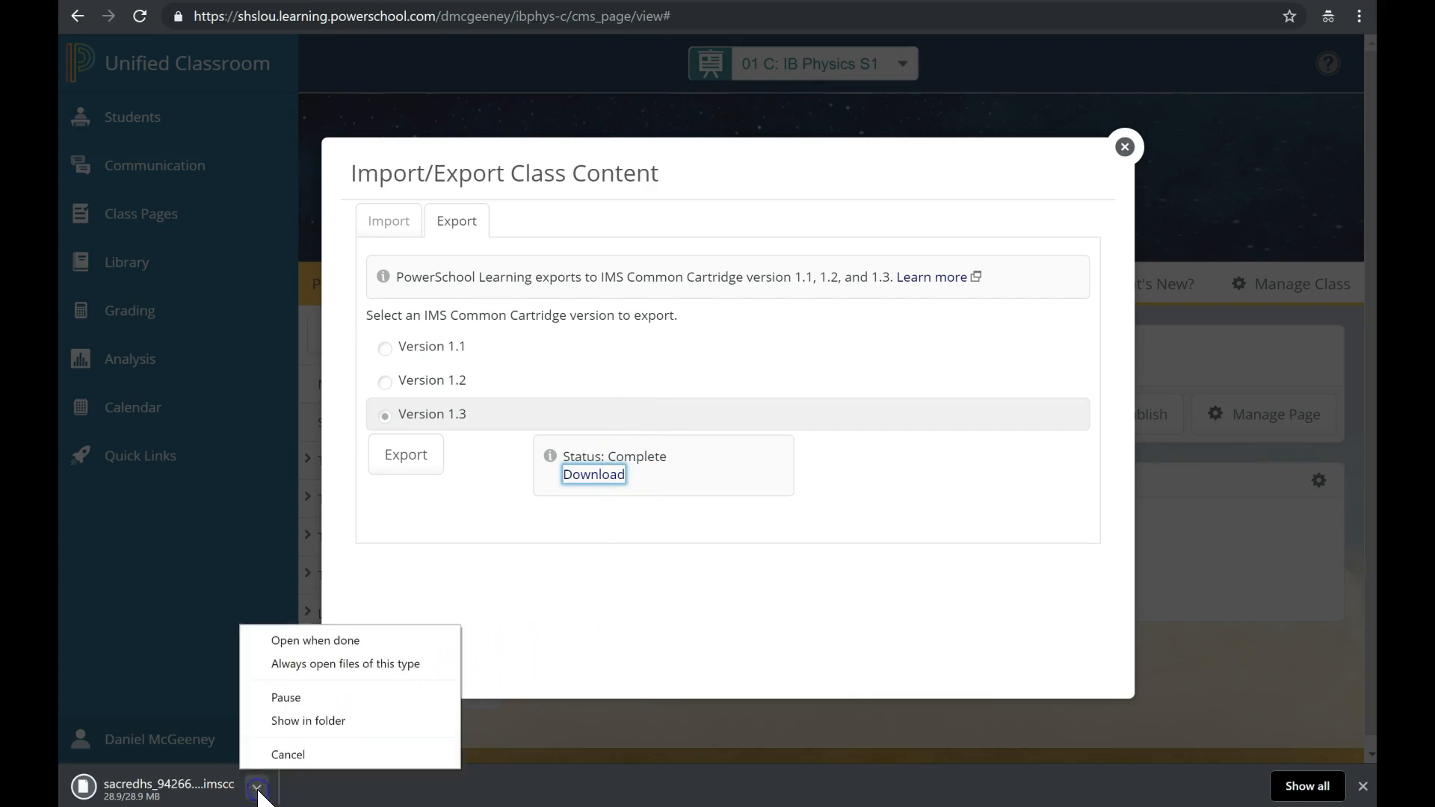
left_click(307, 727)
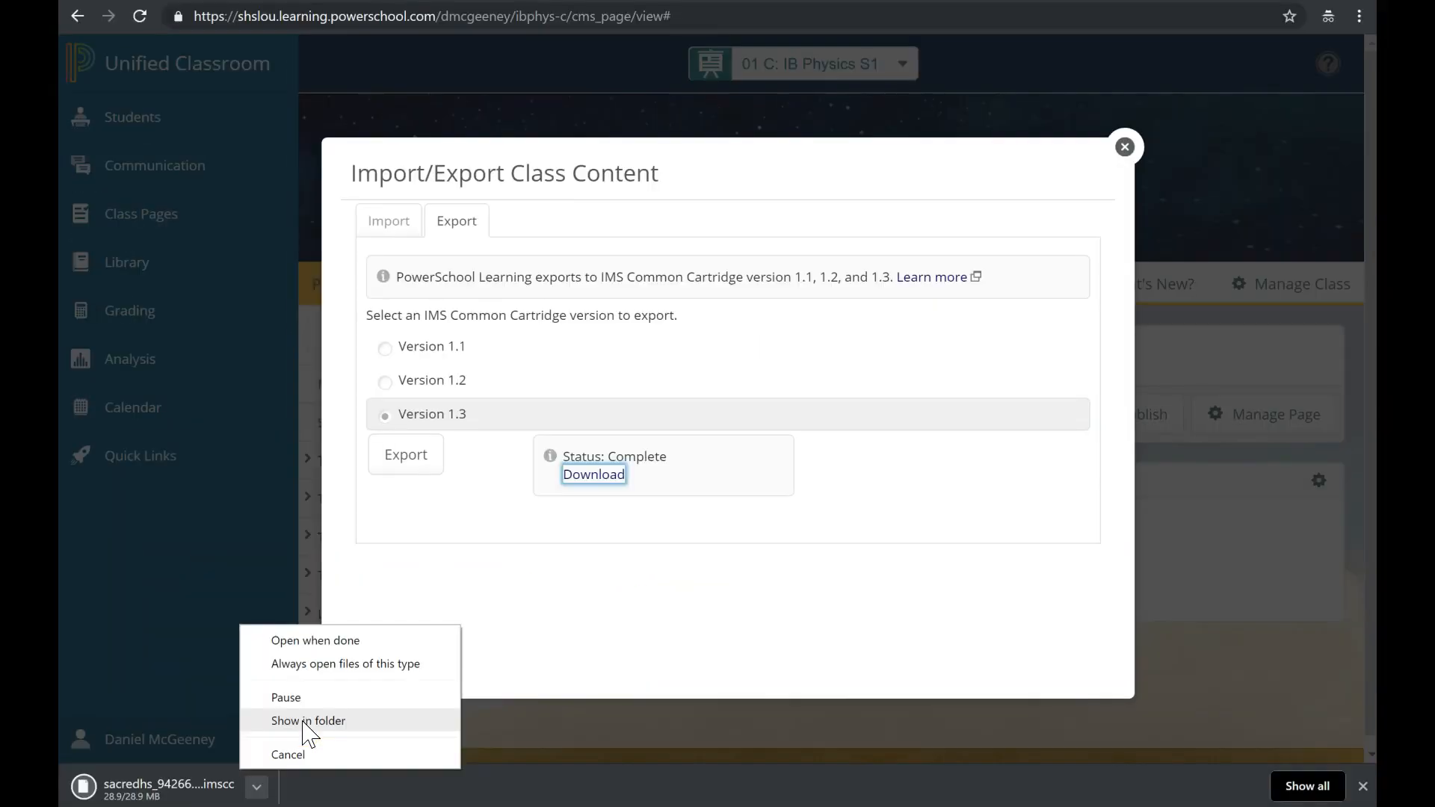
left_click(303, 722)
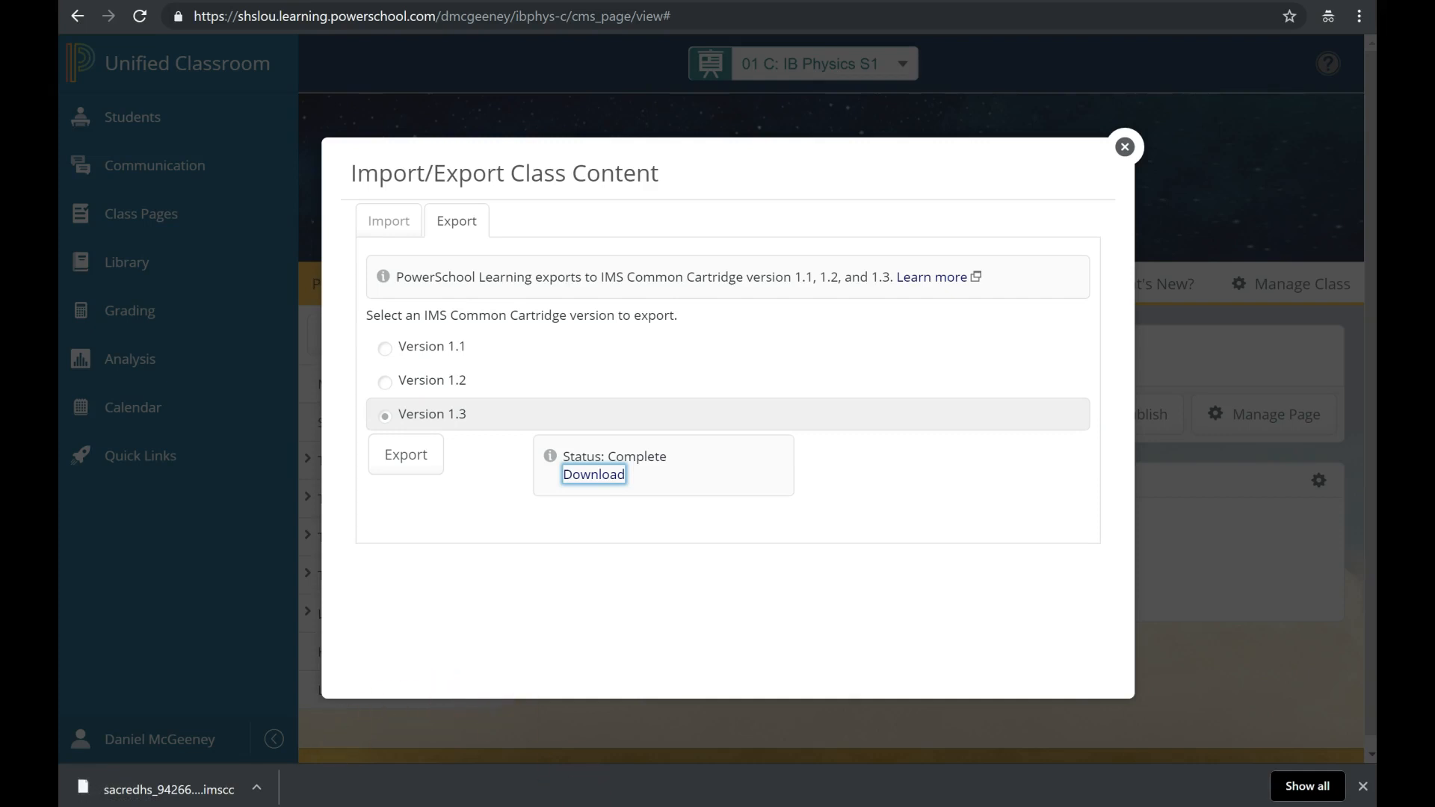
left_click(256, 789)
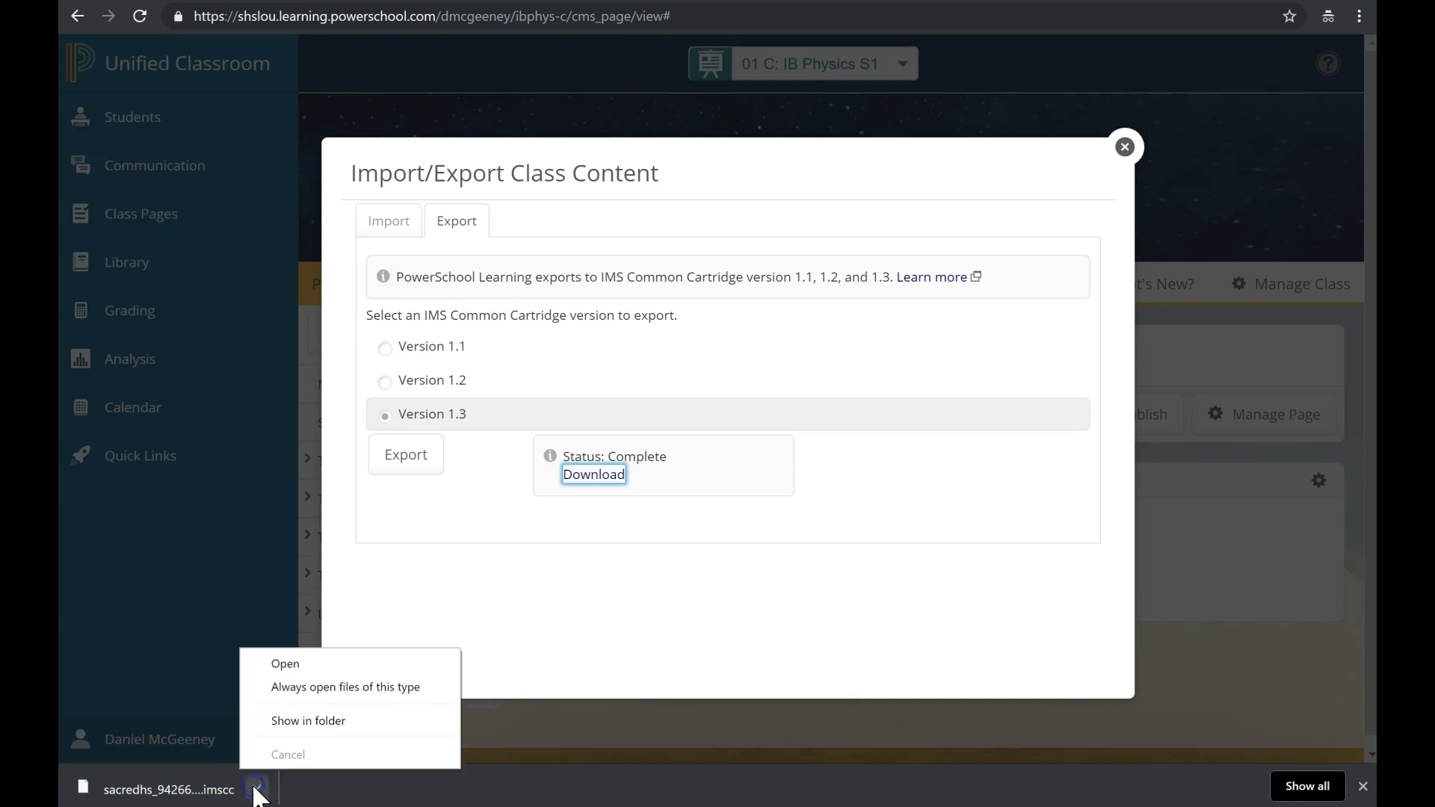
left_click(282, 720)
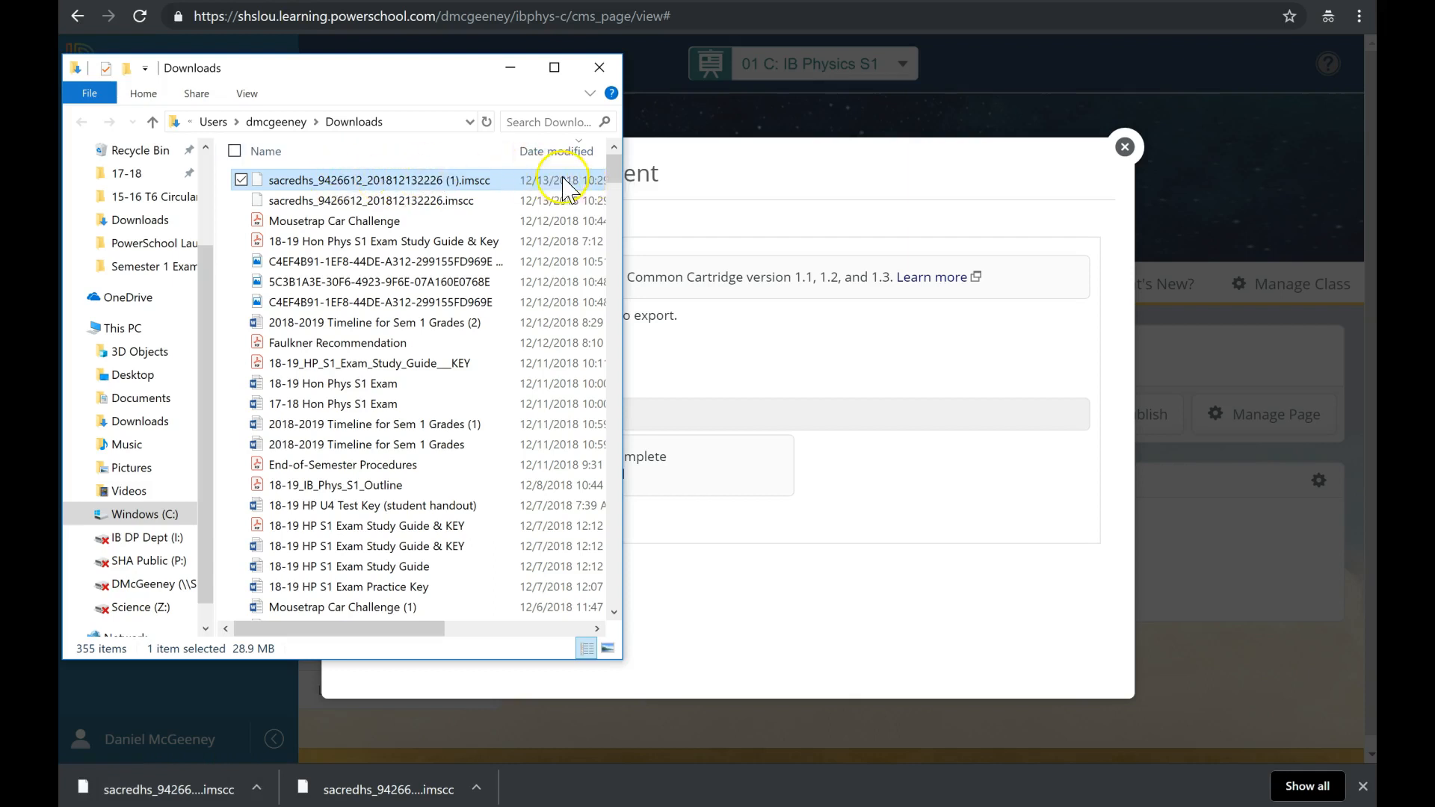
Rename the export file to '18-19 IB Physics S1 PowerSchool Class Pages'.
left_click(394, 180)
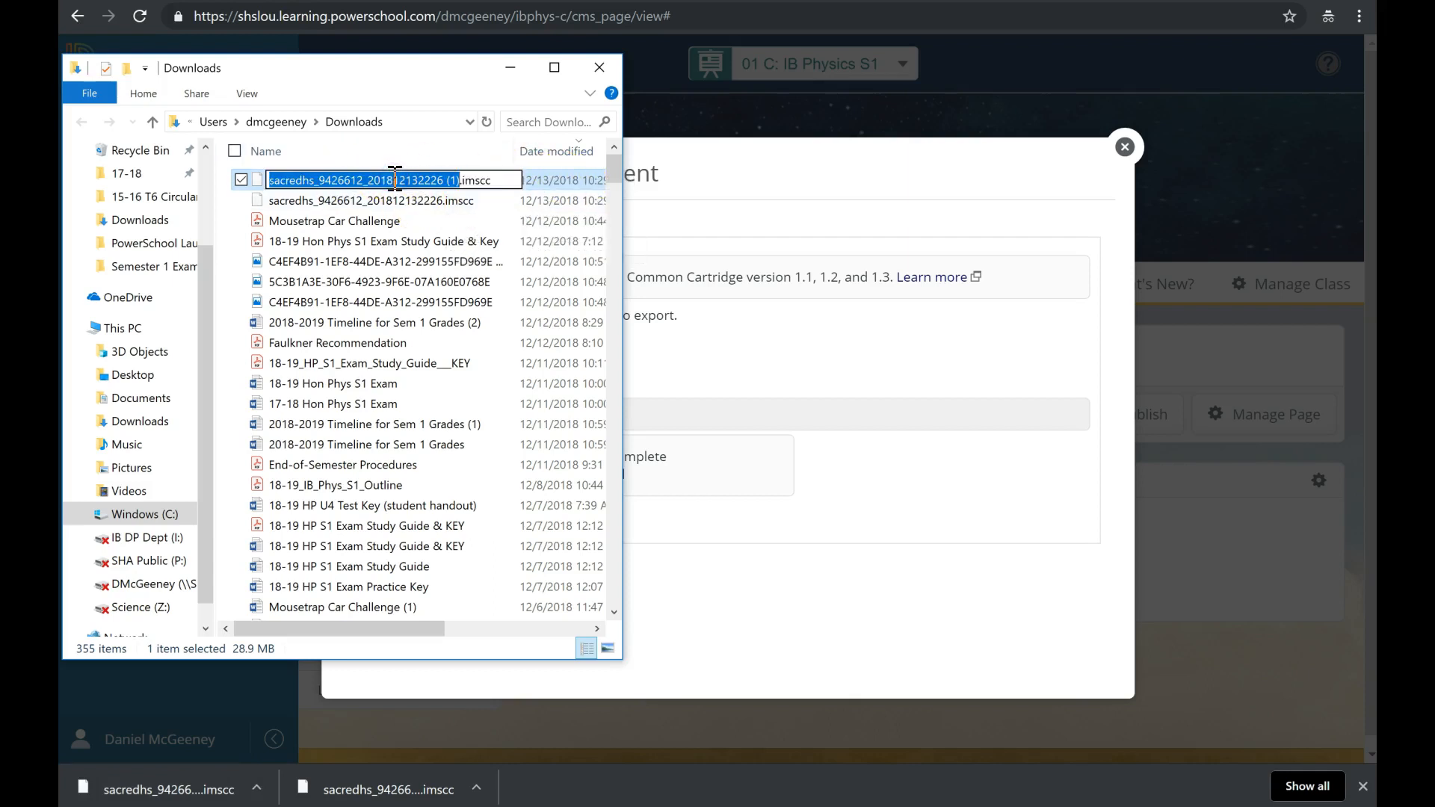
left_click(349, 195)
left_click(368, 183)
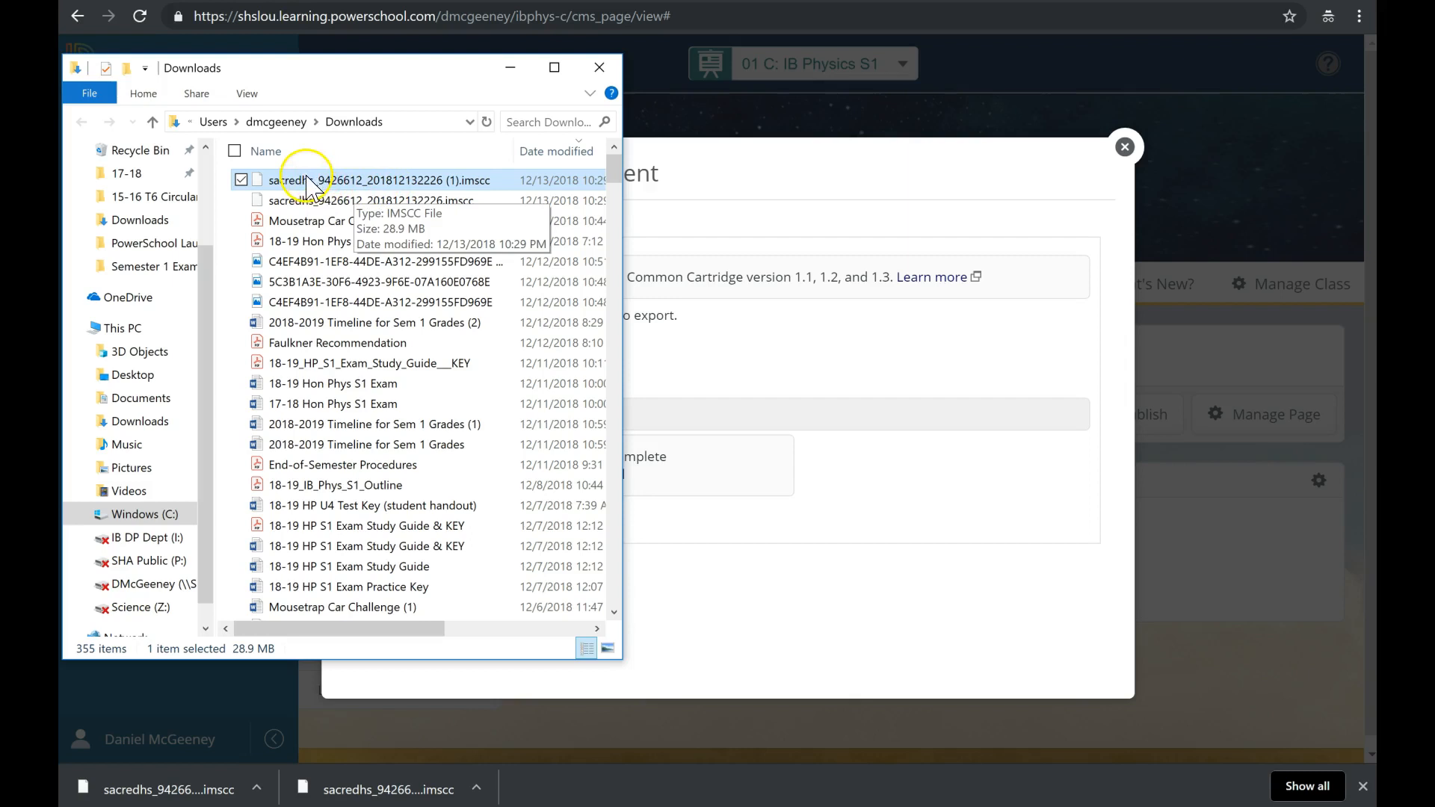
left_click(327, 182)
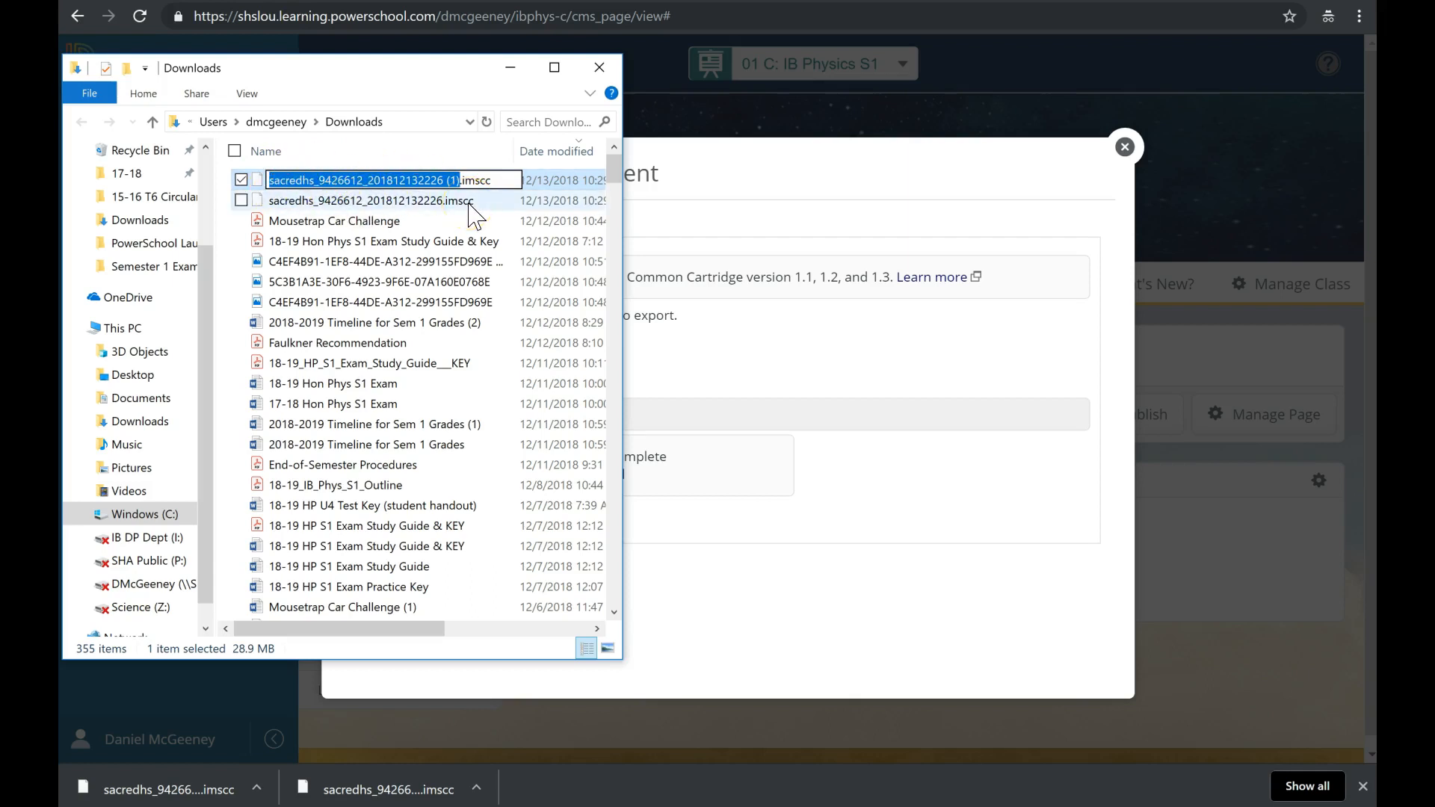
type("18-19 IB Physics S1 ")
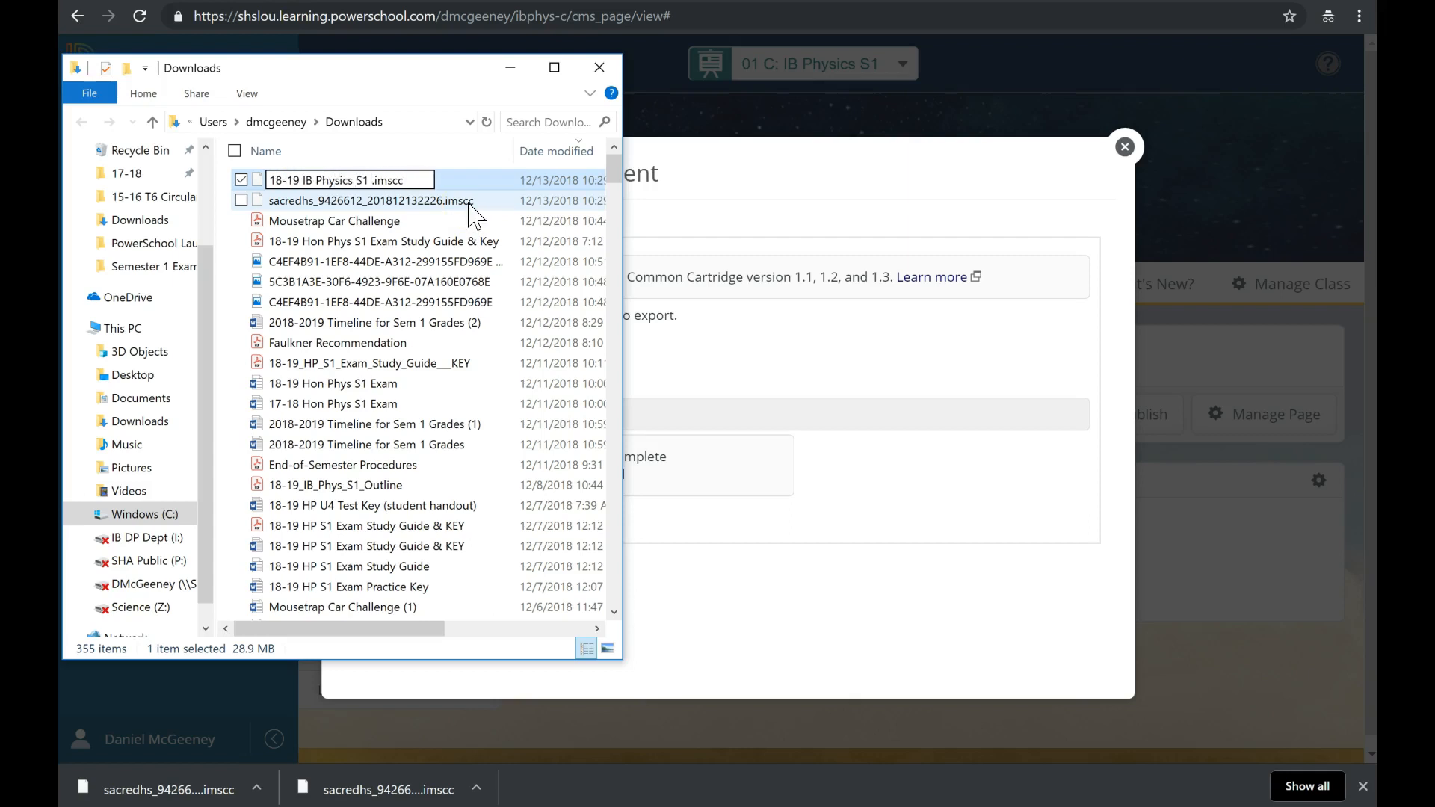
type("PowerSchool Clas")
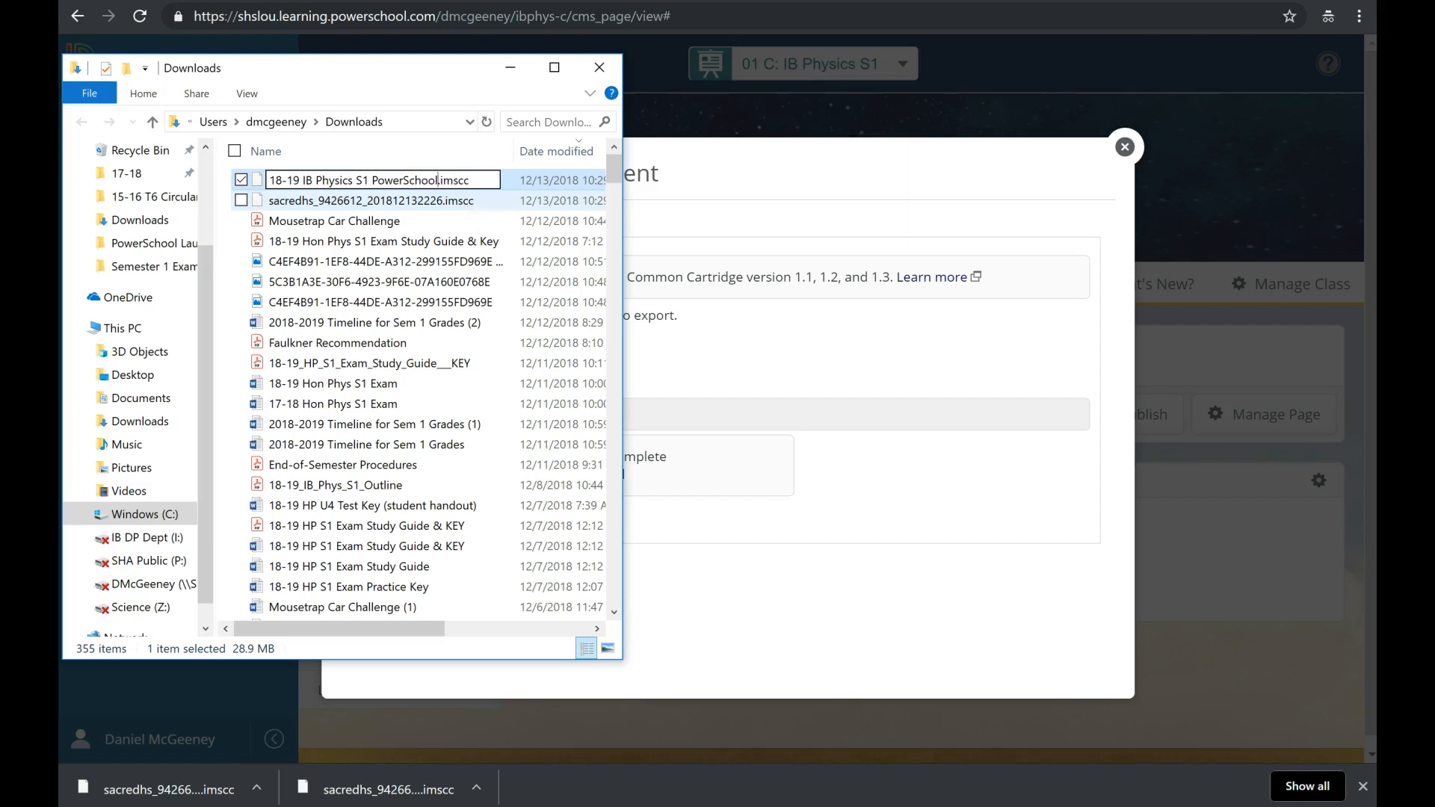
type("s Pages")
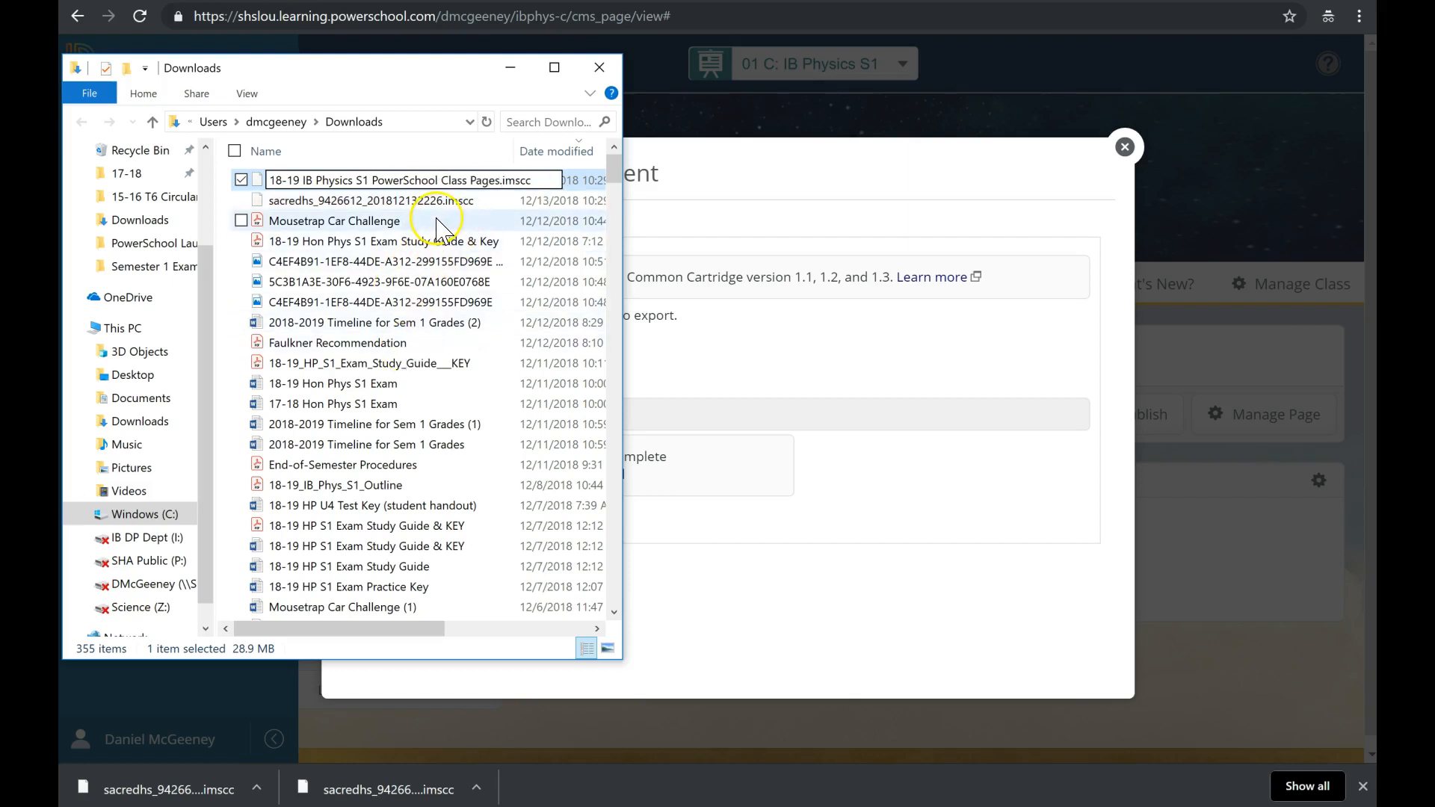
key("Return")
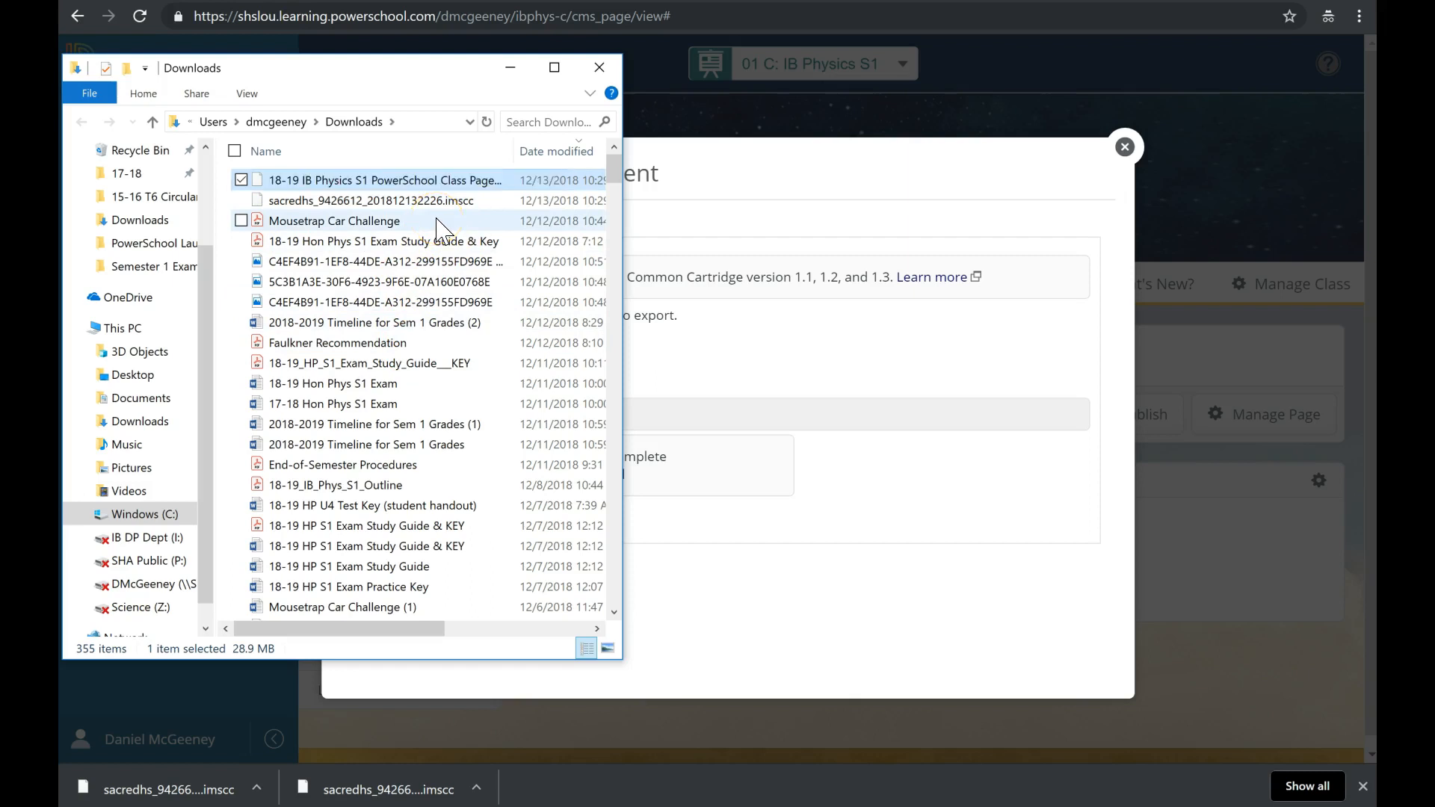
Refresh the Downloads listing to confirm the renamed .imscc file, then close the folder.
double_click(383, 222)
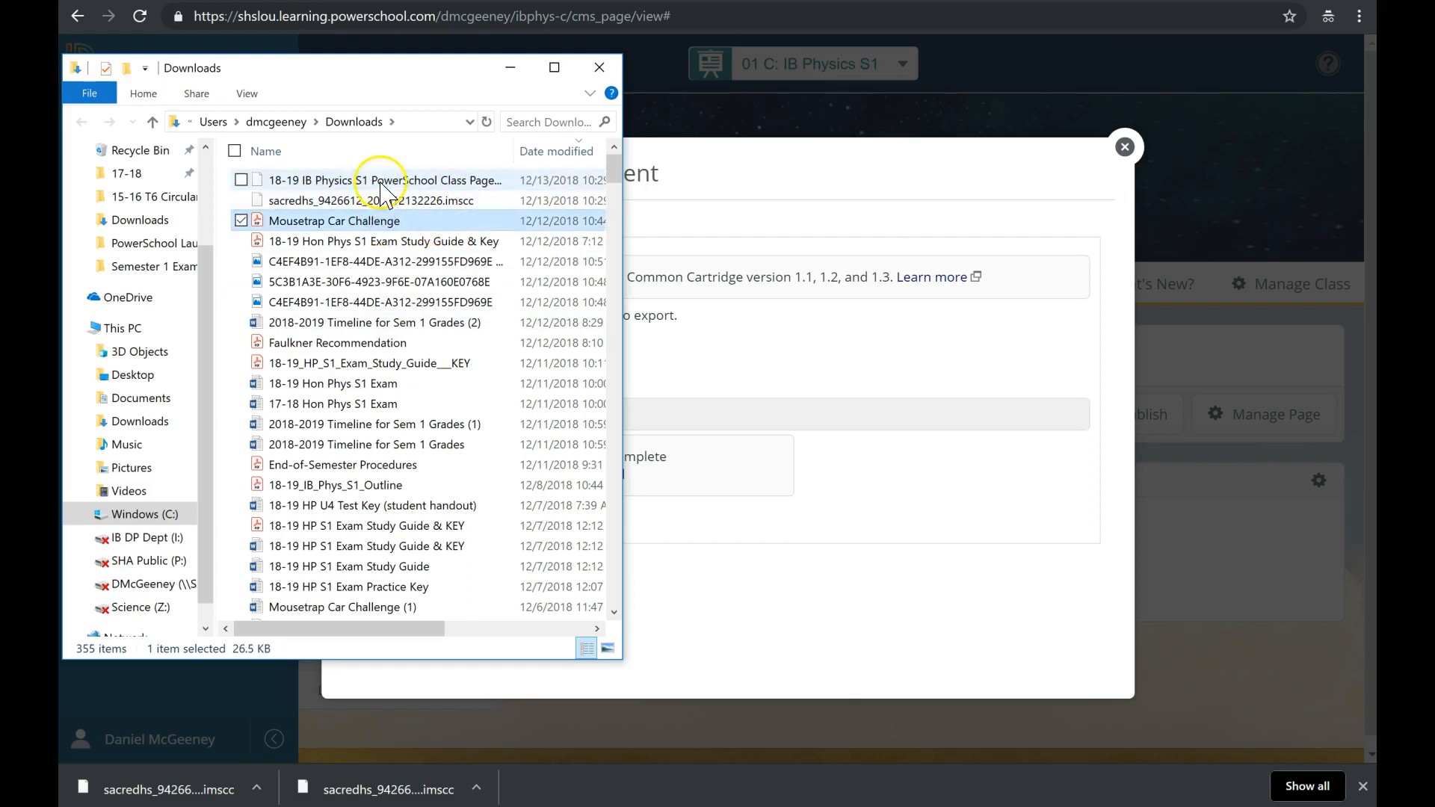
left_click(380, 181)
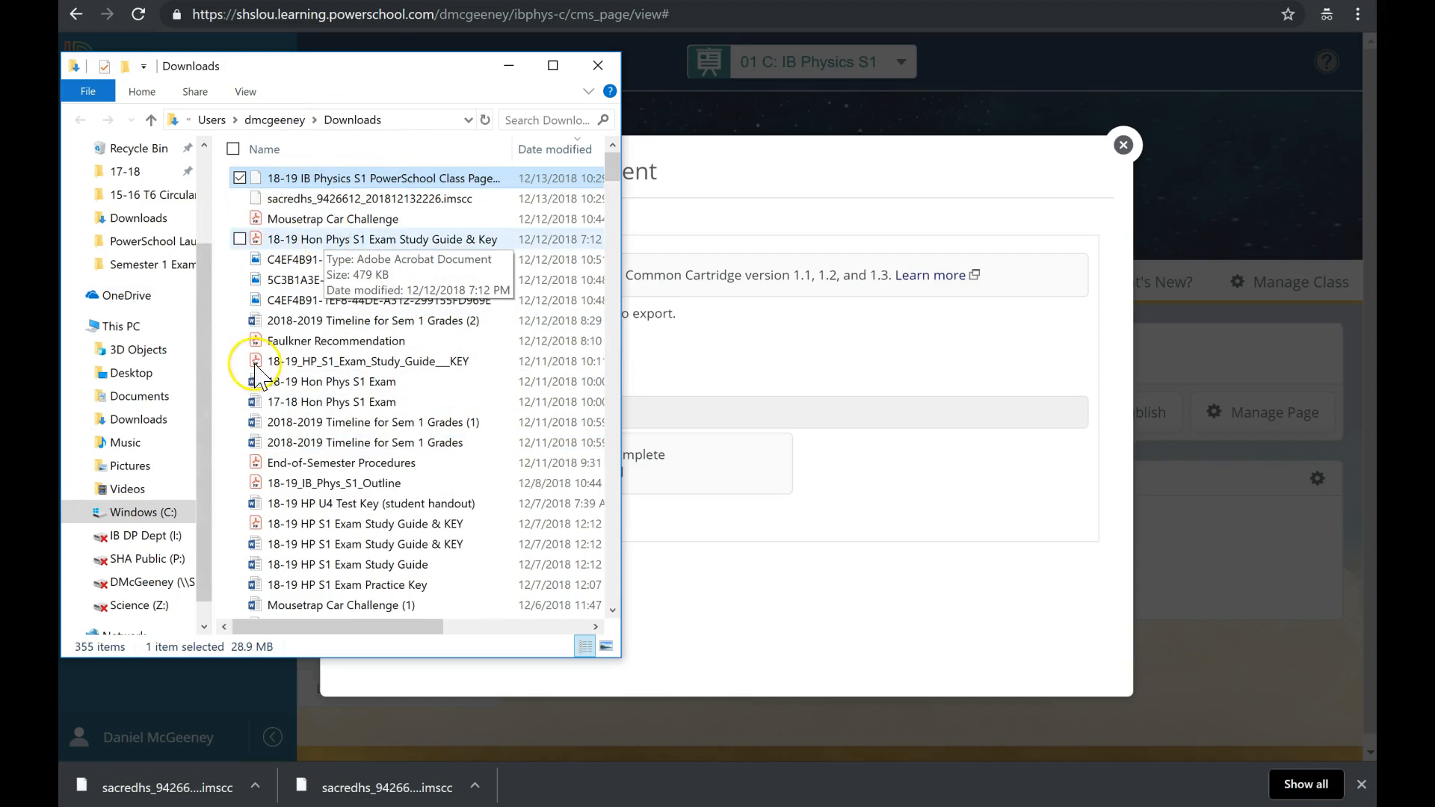
left_click(146, 217)
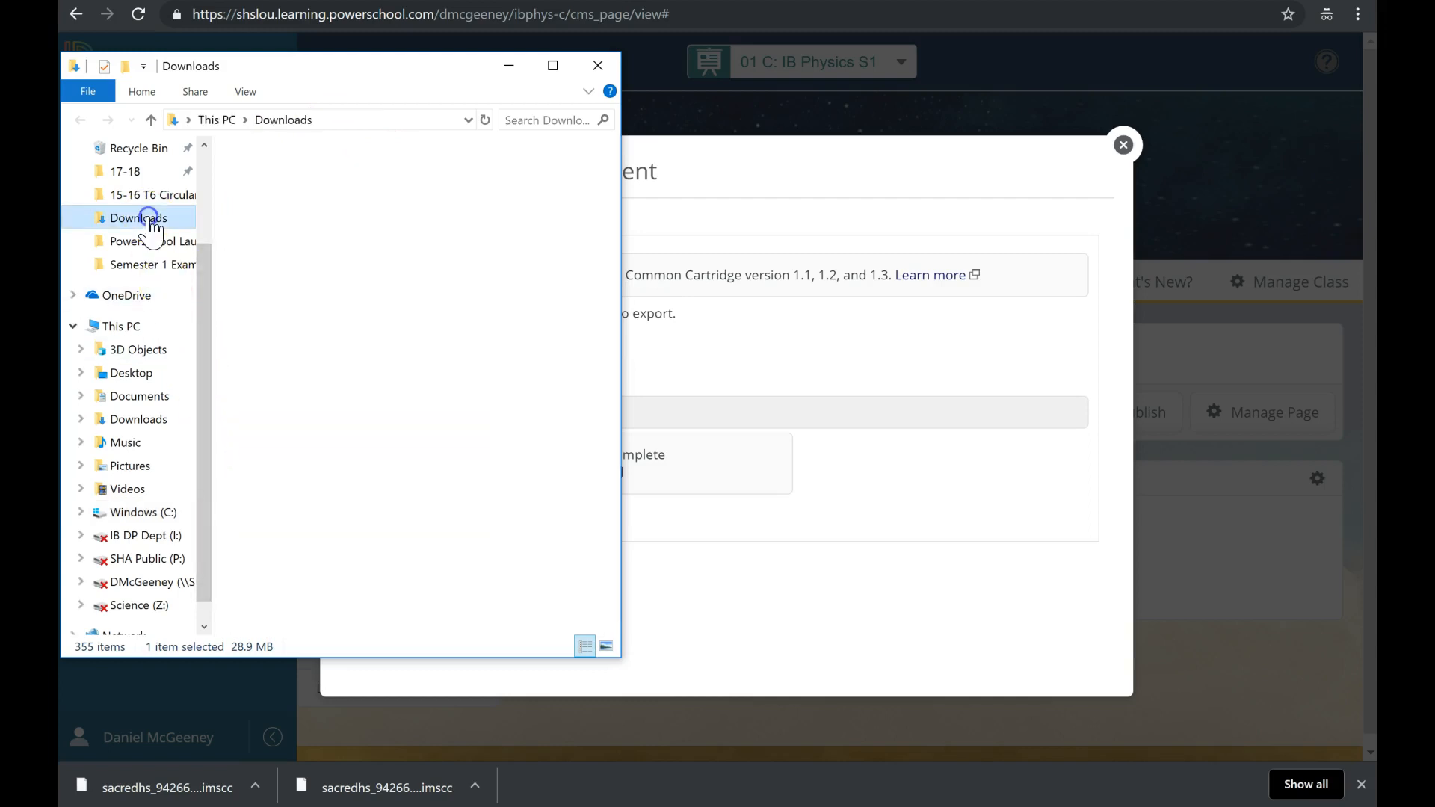
left_click(375, 179)
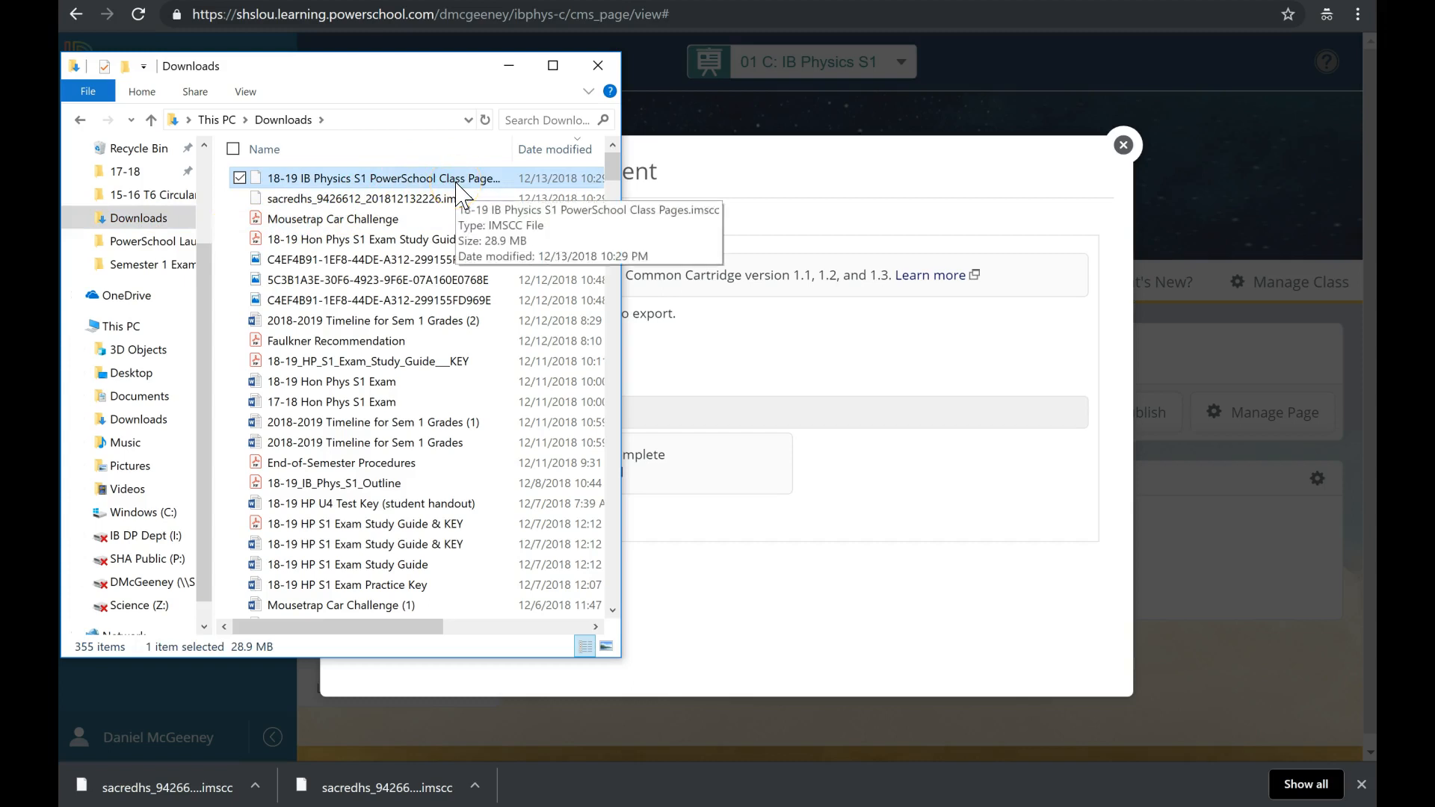
left_click(601, 66)
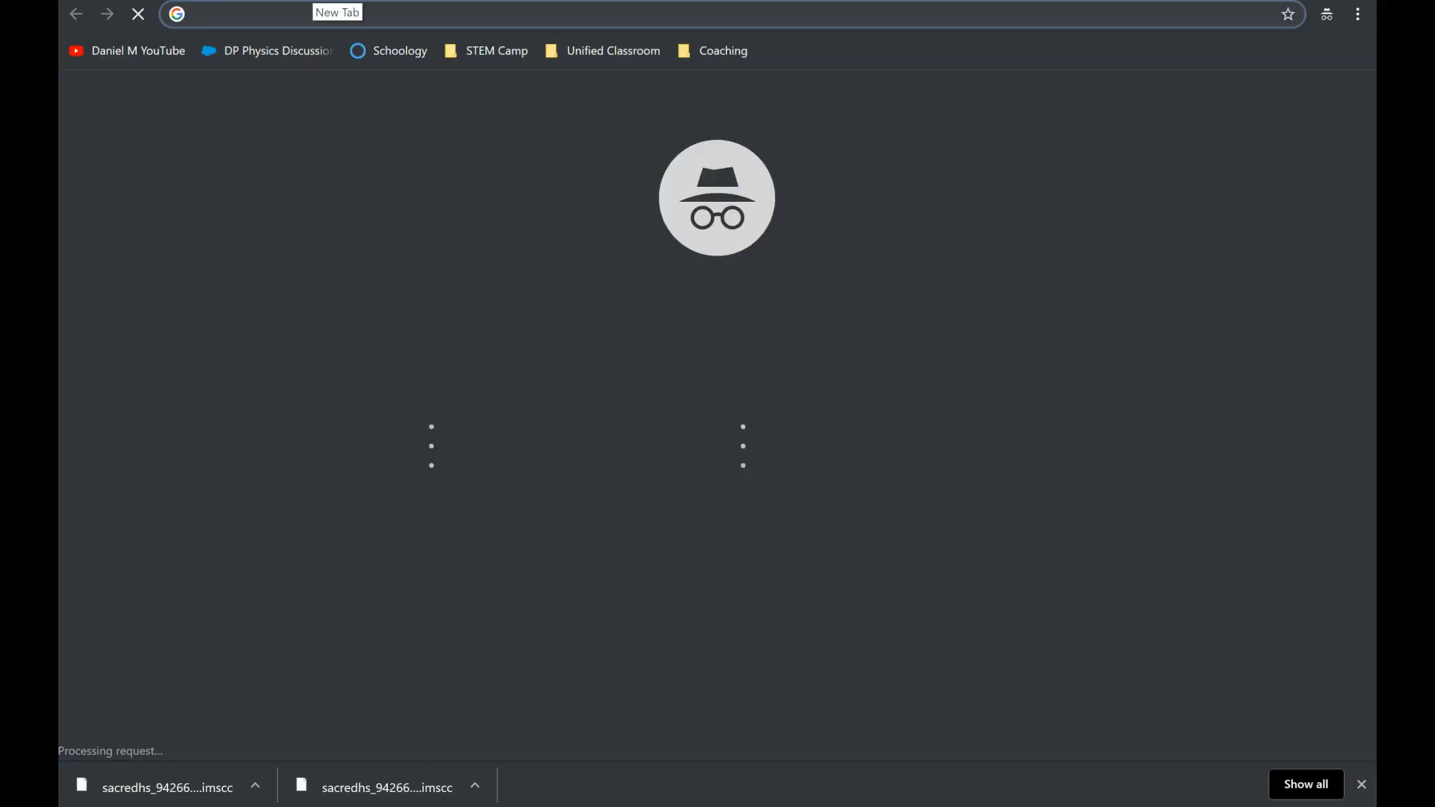
Go to the Schoology home address and sign in with the Google account's e-mail and password.
type("https://sha-shslou.schoology.com/home")
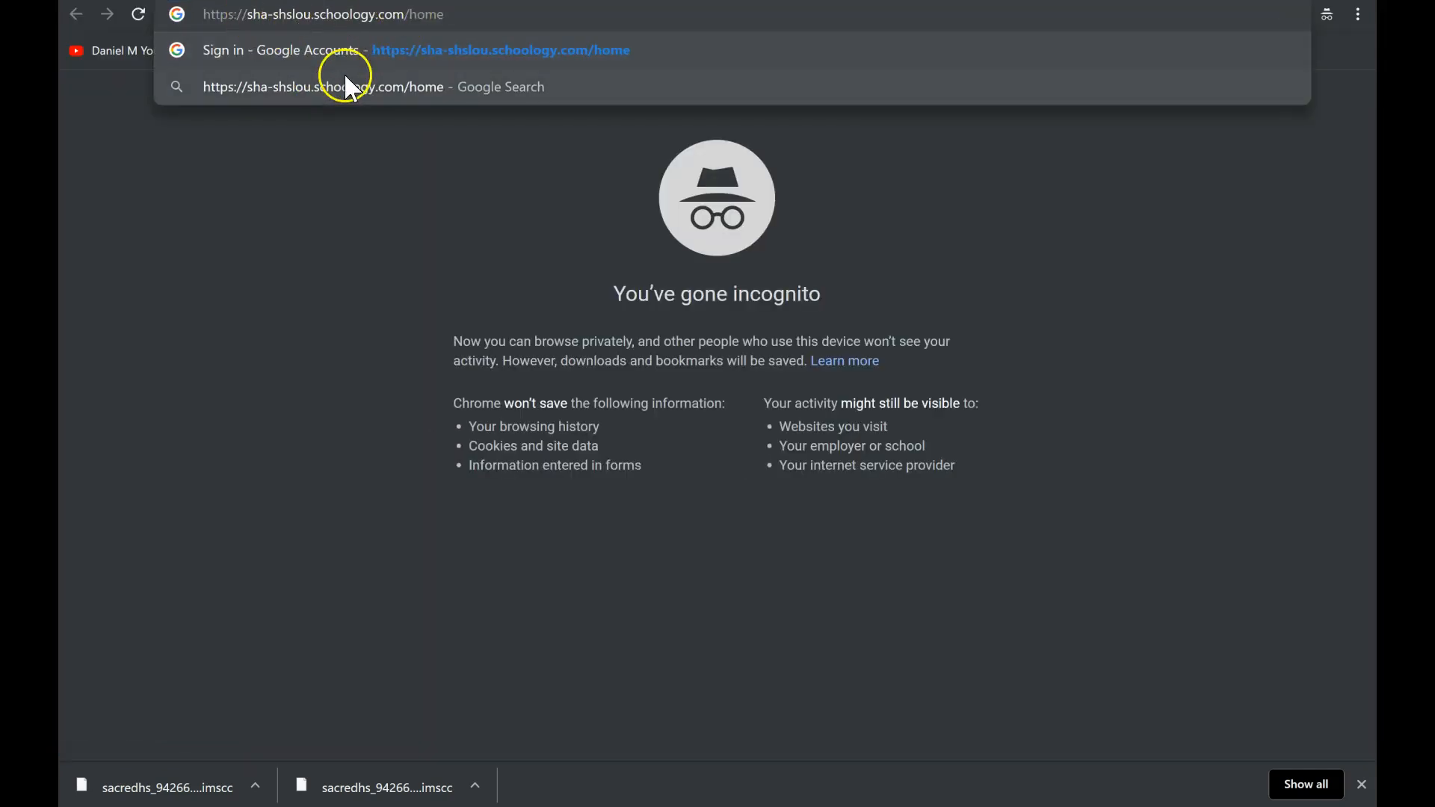
key("Return")
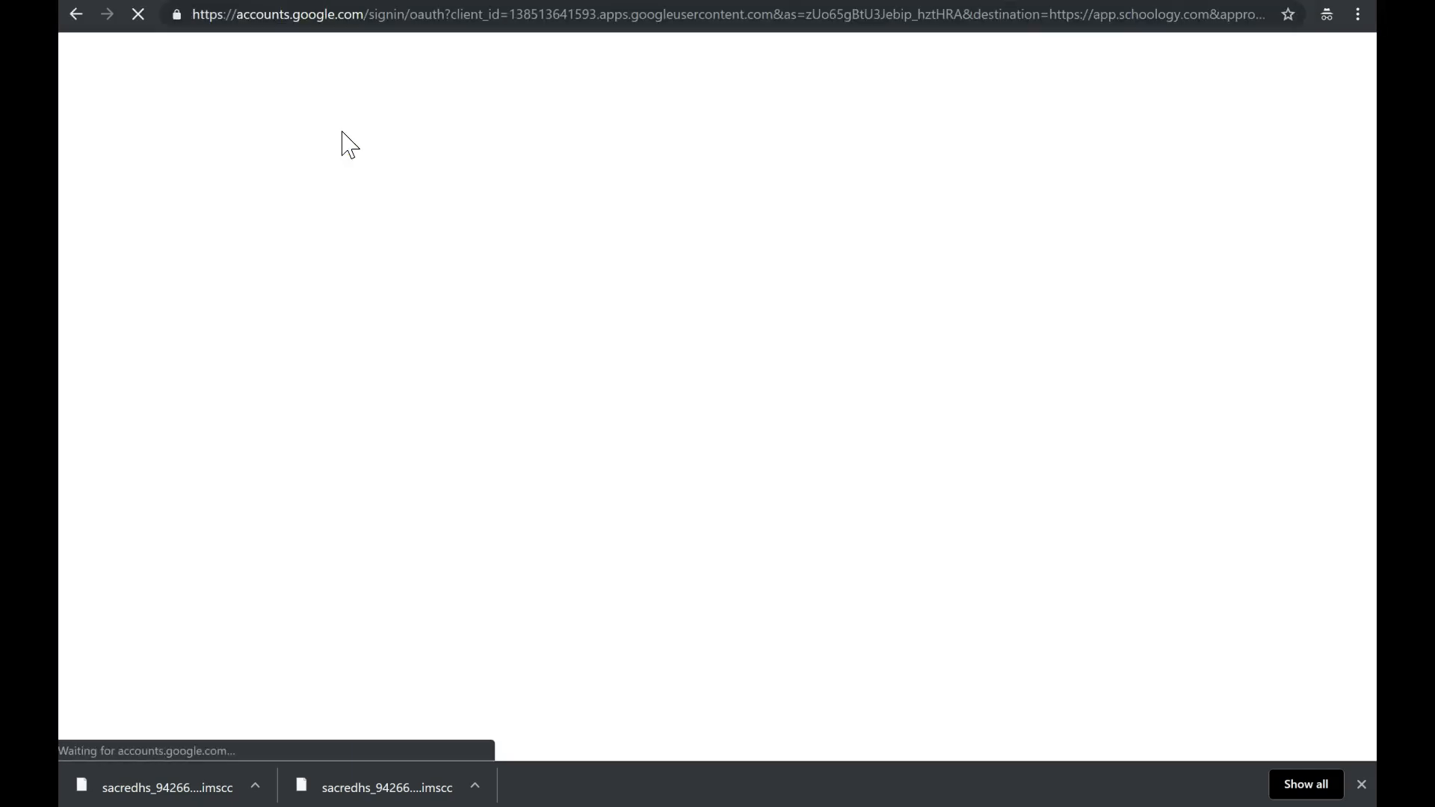
left_click(722, 354)
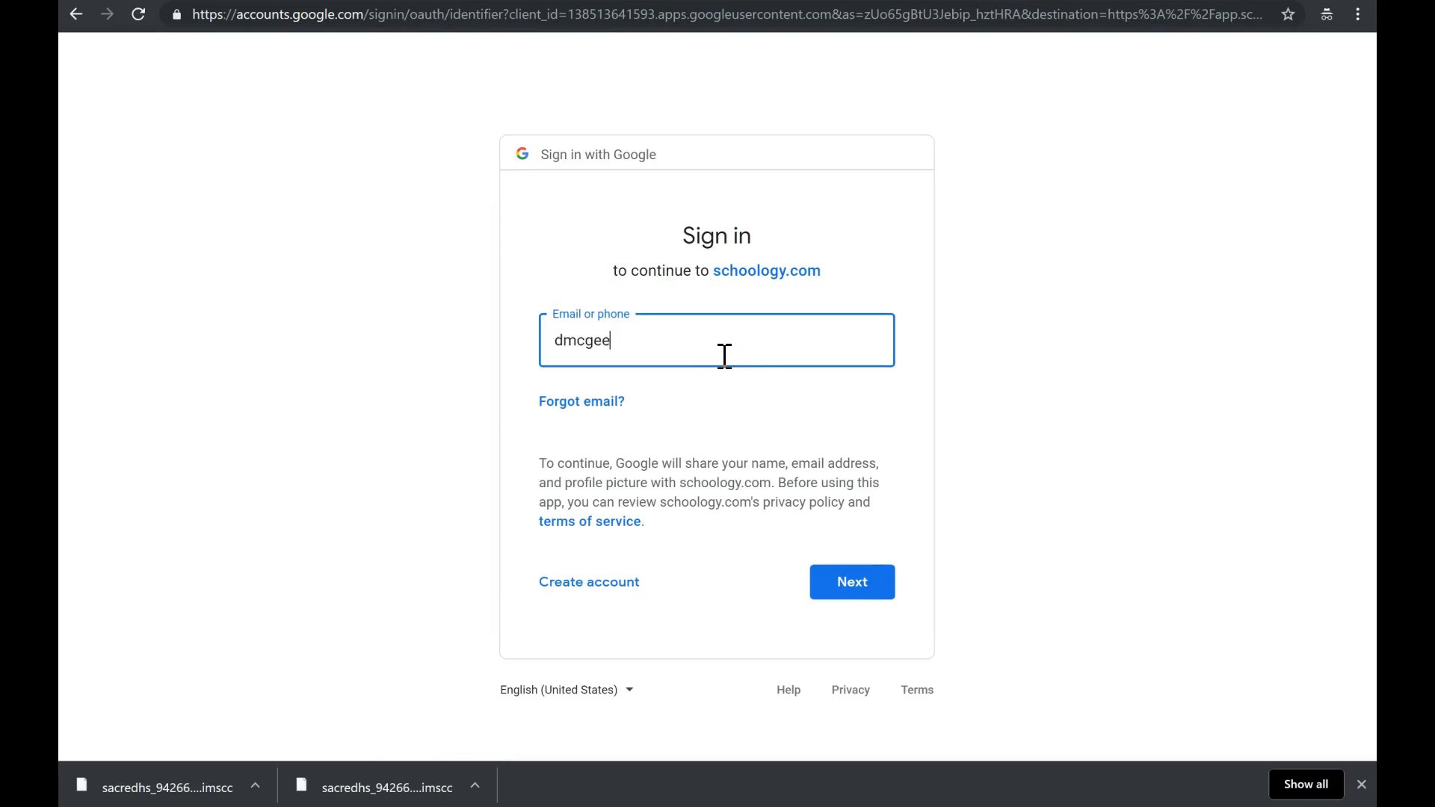
key("Return")
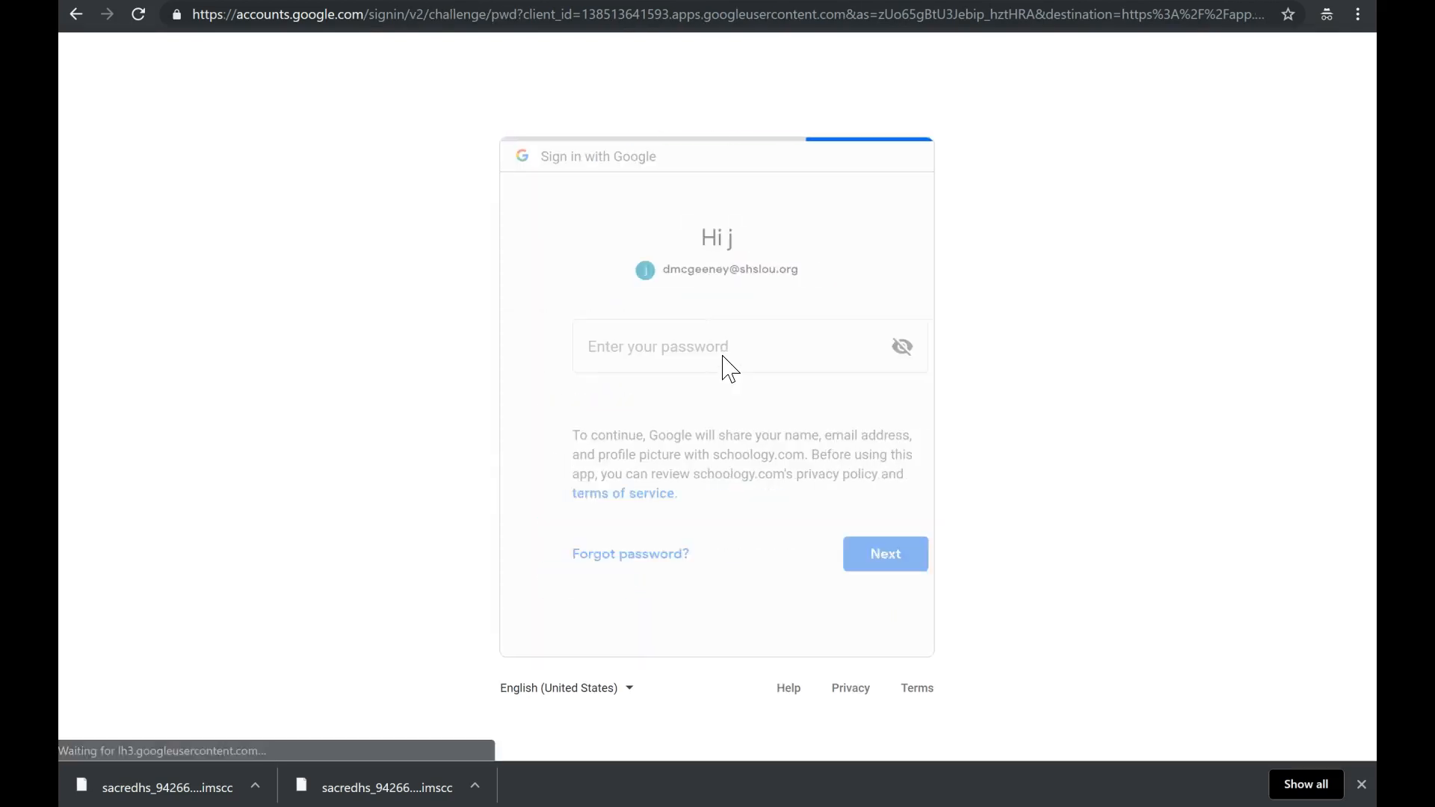
type("••••")
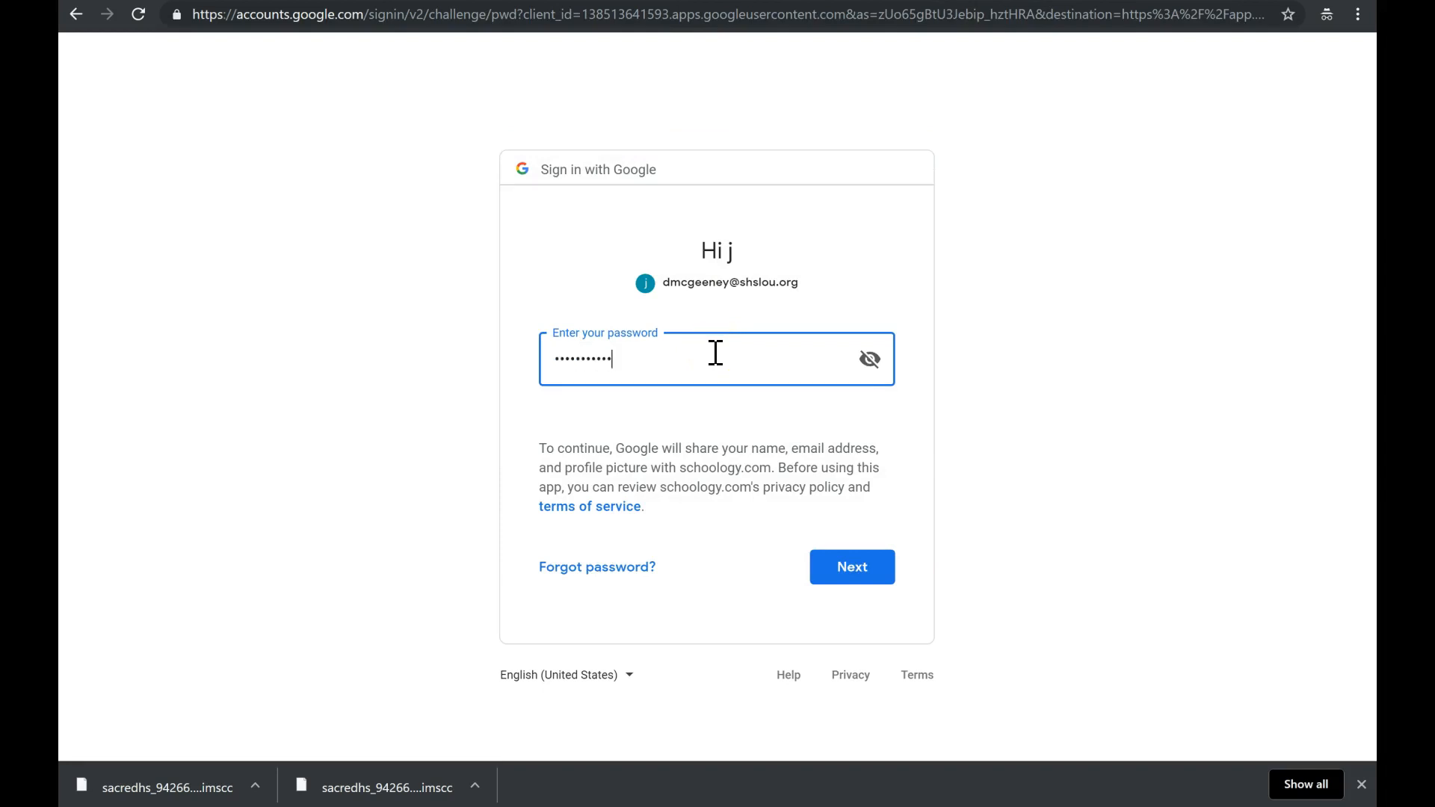
key("Return")
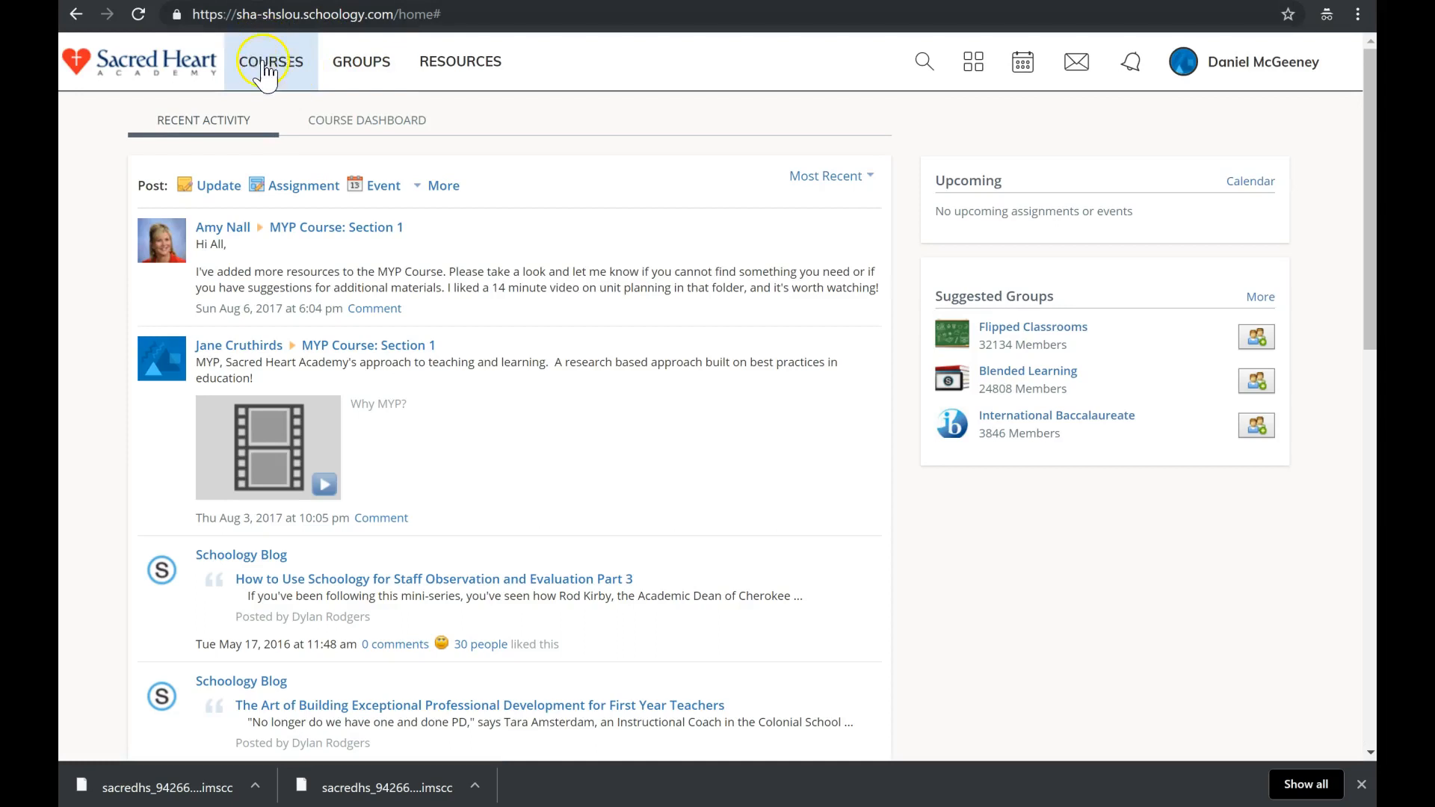
Open My Resources, showing the Home collection's four folders including IB Phys T5.
left_click(266, 69)
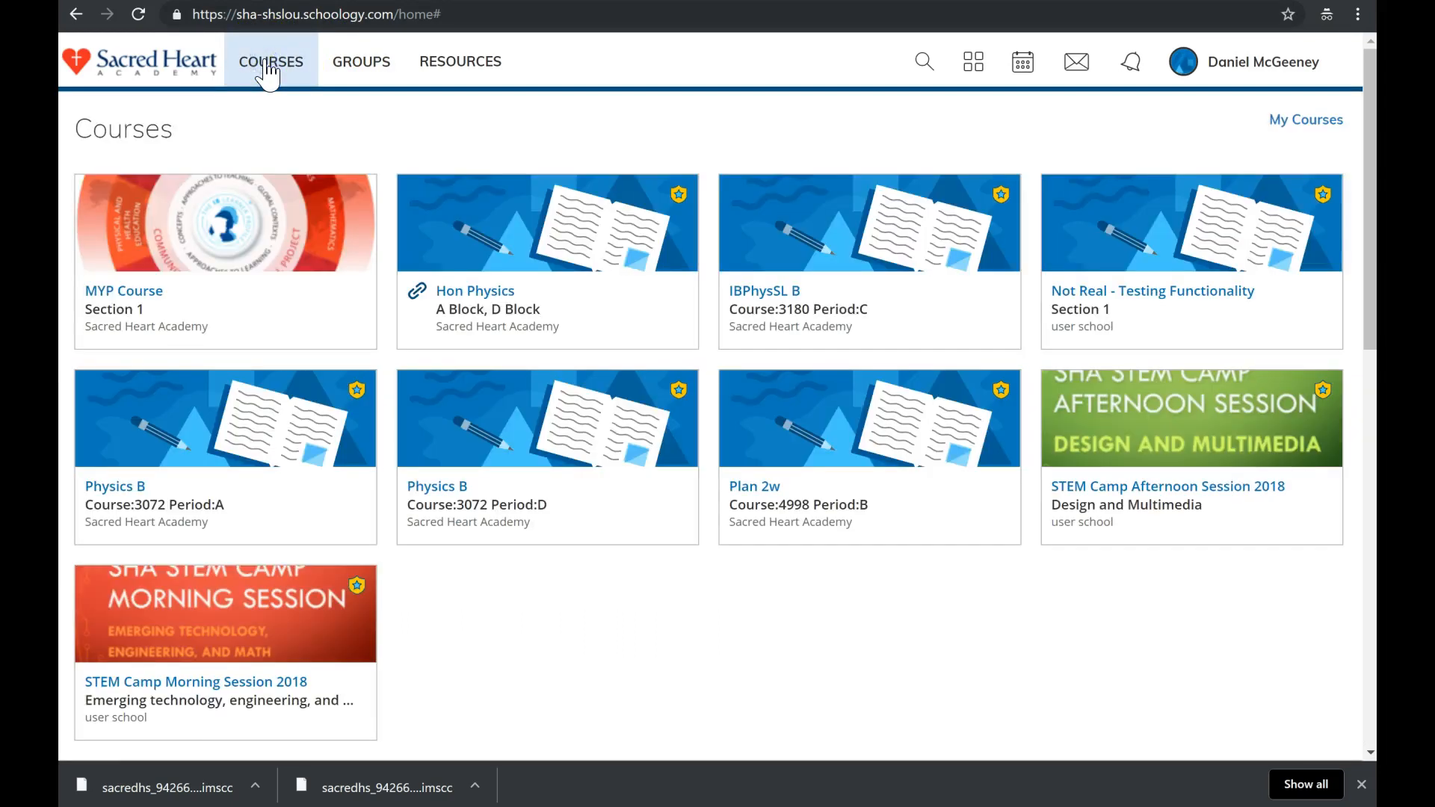
left_click(267, 69)
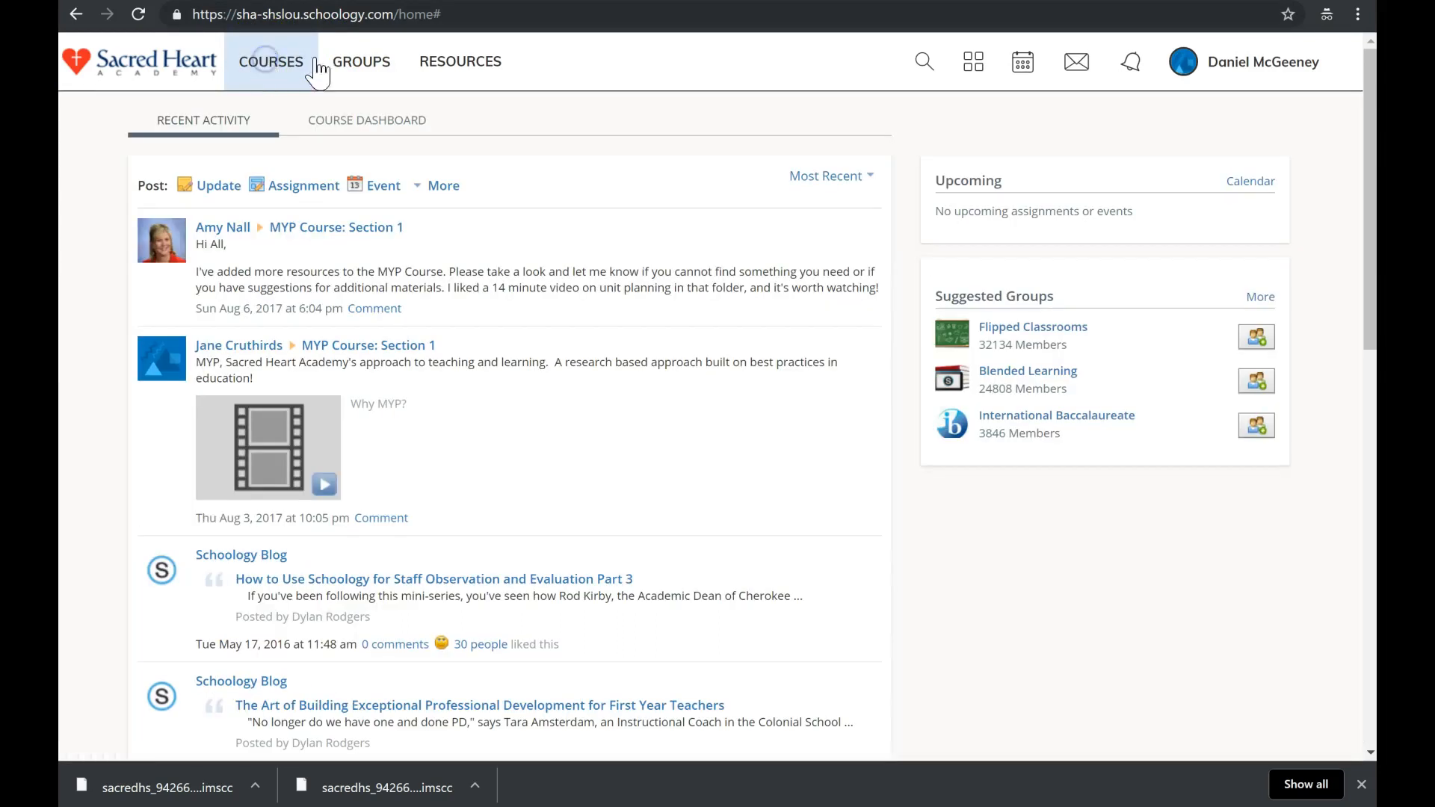
left_click(471, 78)
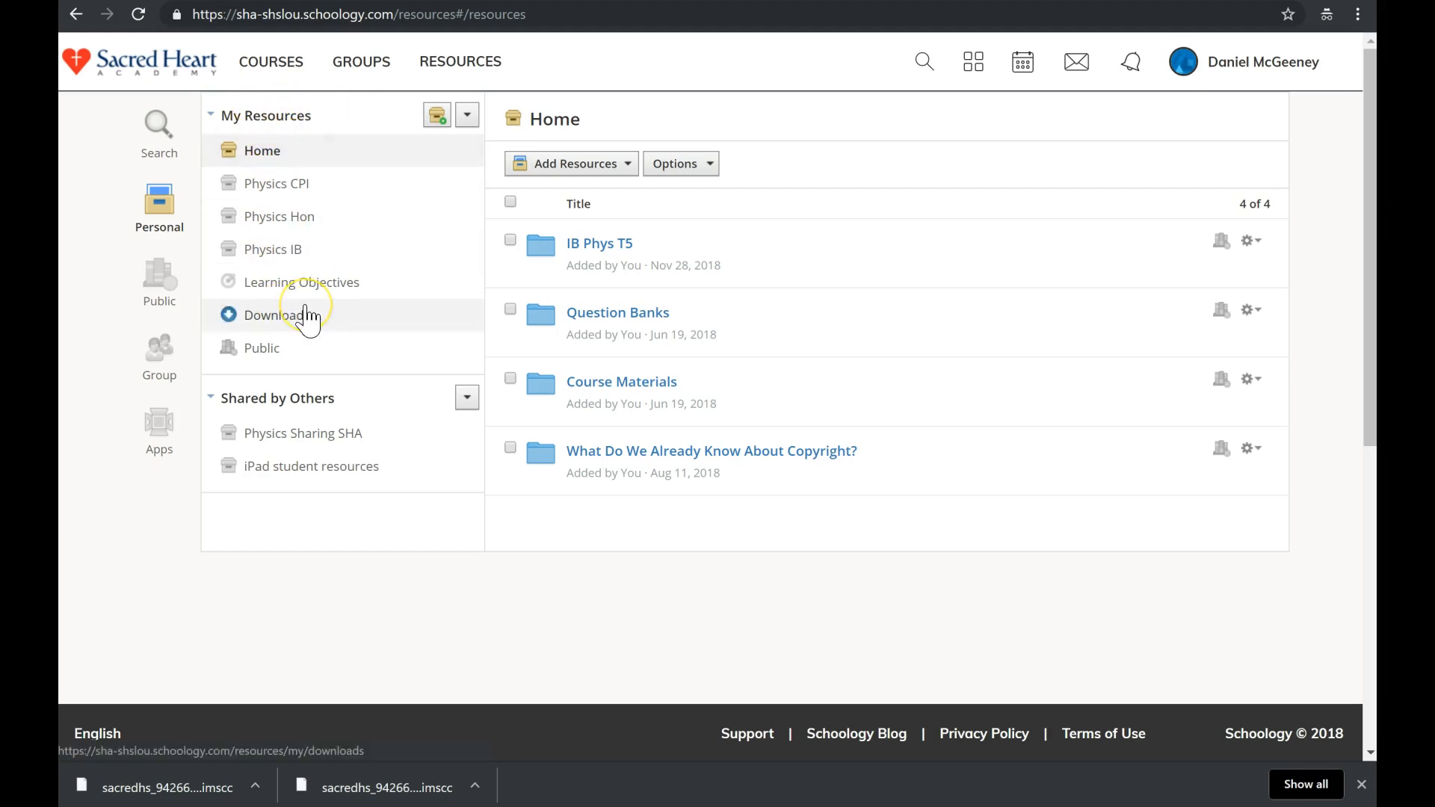
left_click(278, 74)
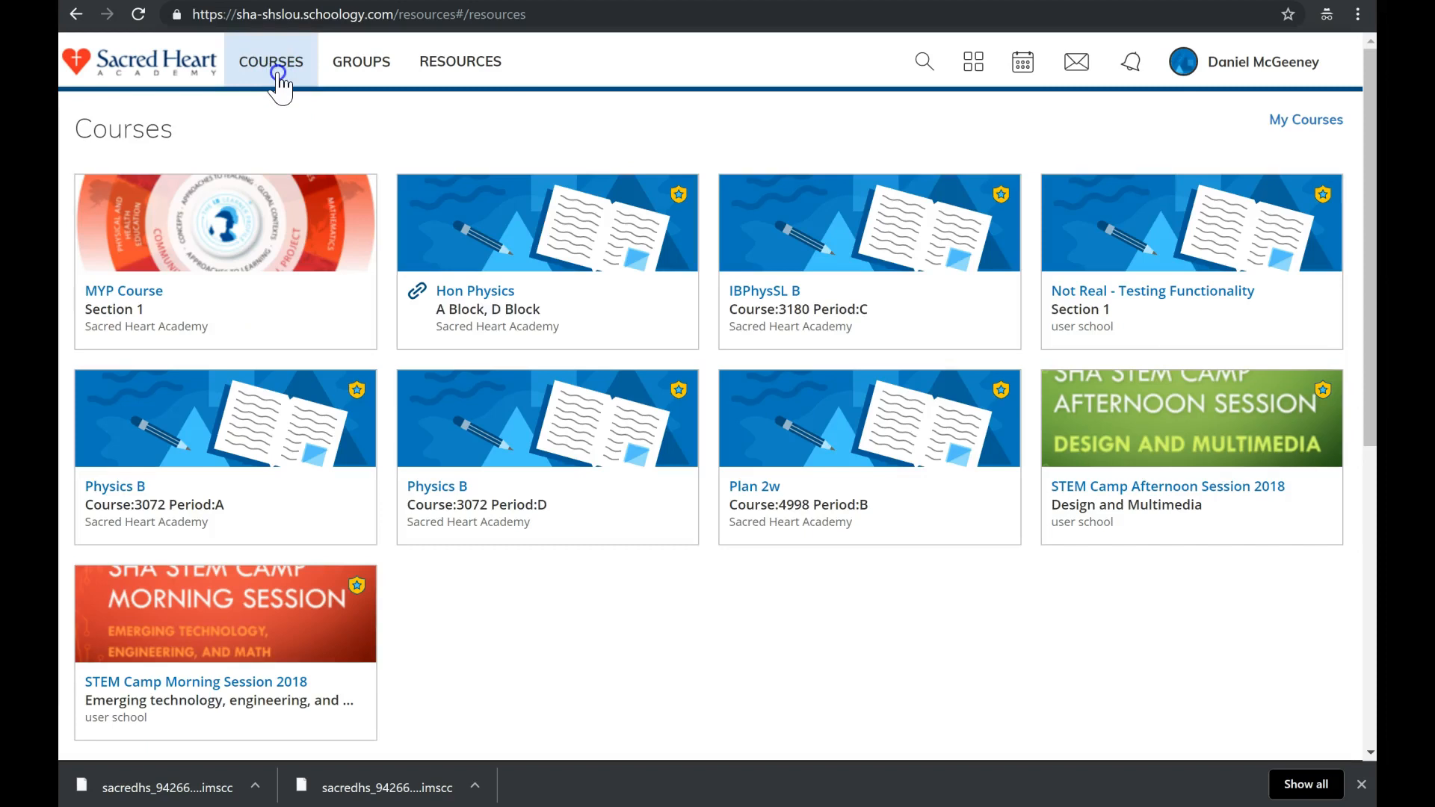
left_click(278, 74)
left_click(159, 553)
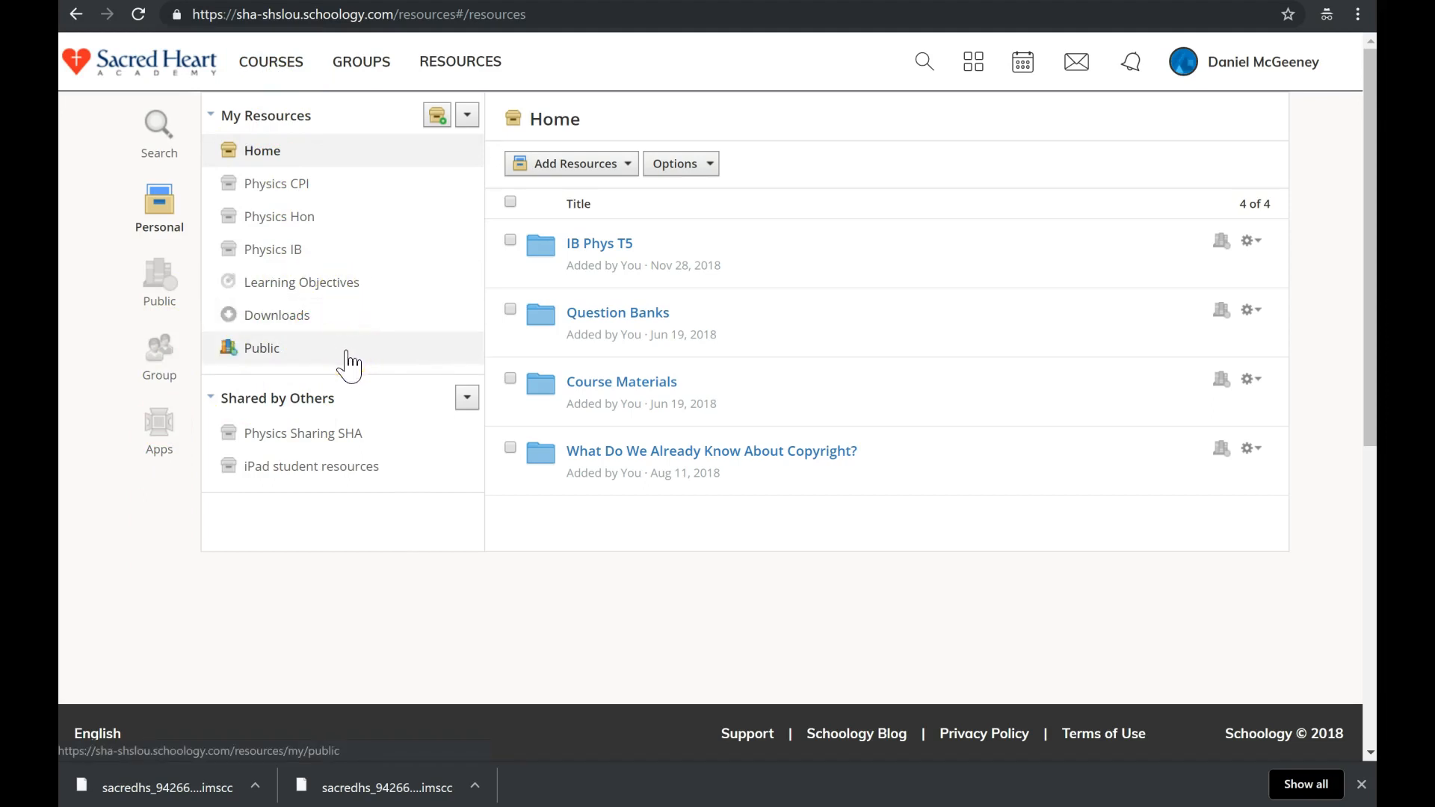
left_click(468, 120)
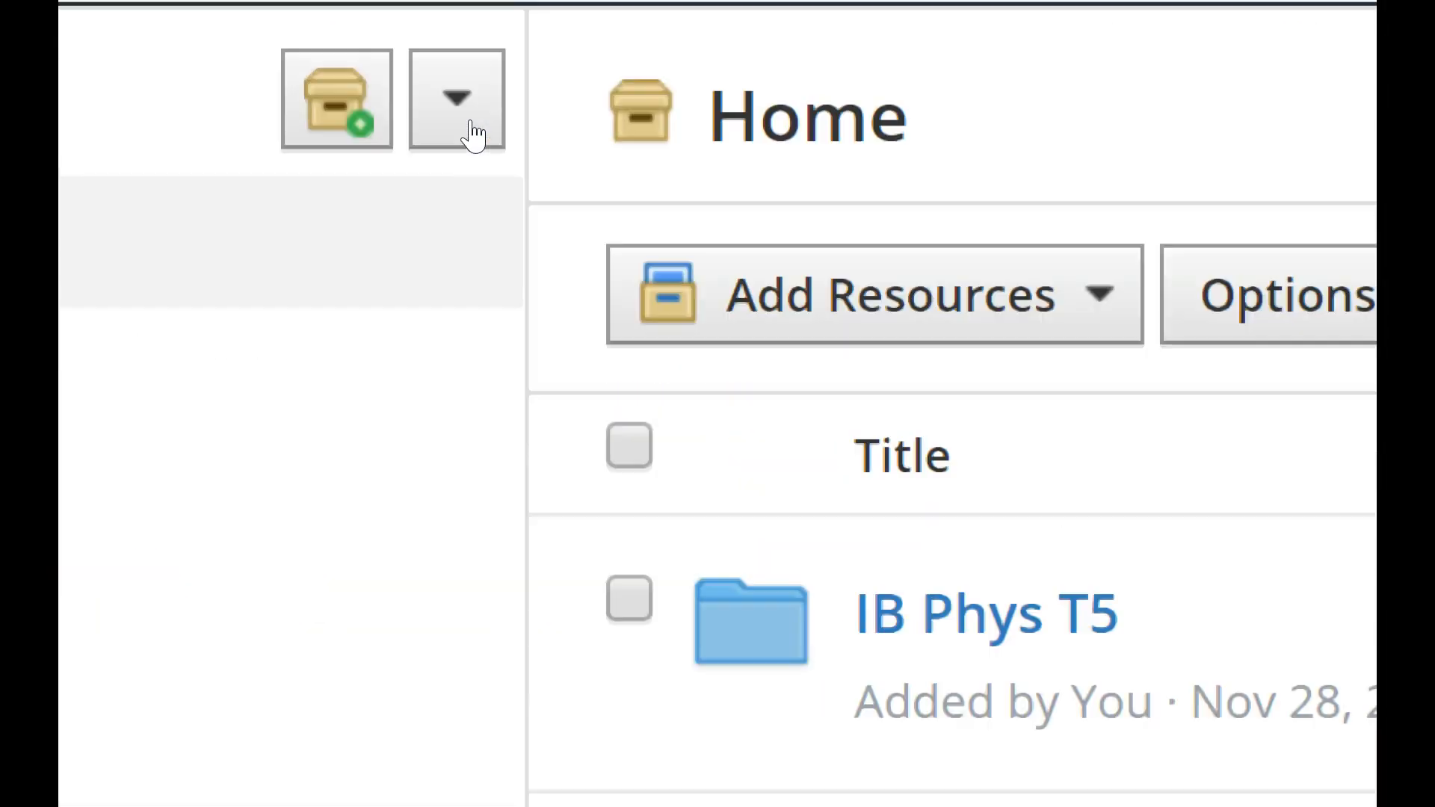
Set up a Common Cartridge import into a new collection titled '18-19 IB Physics S1 PowerSchool Class Pages'.
left_click(457, 98)
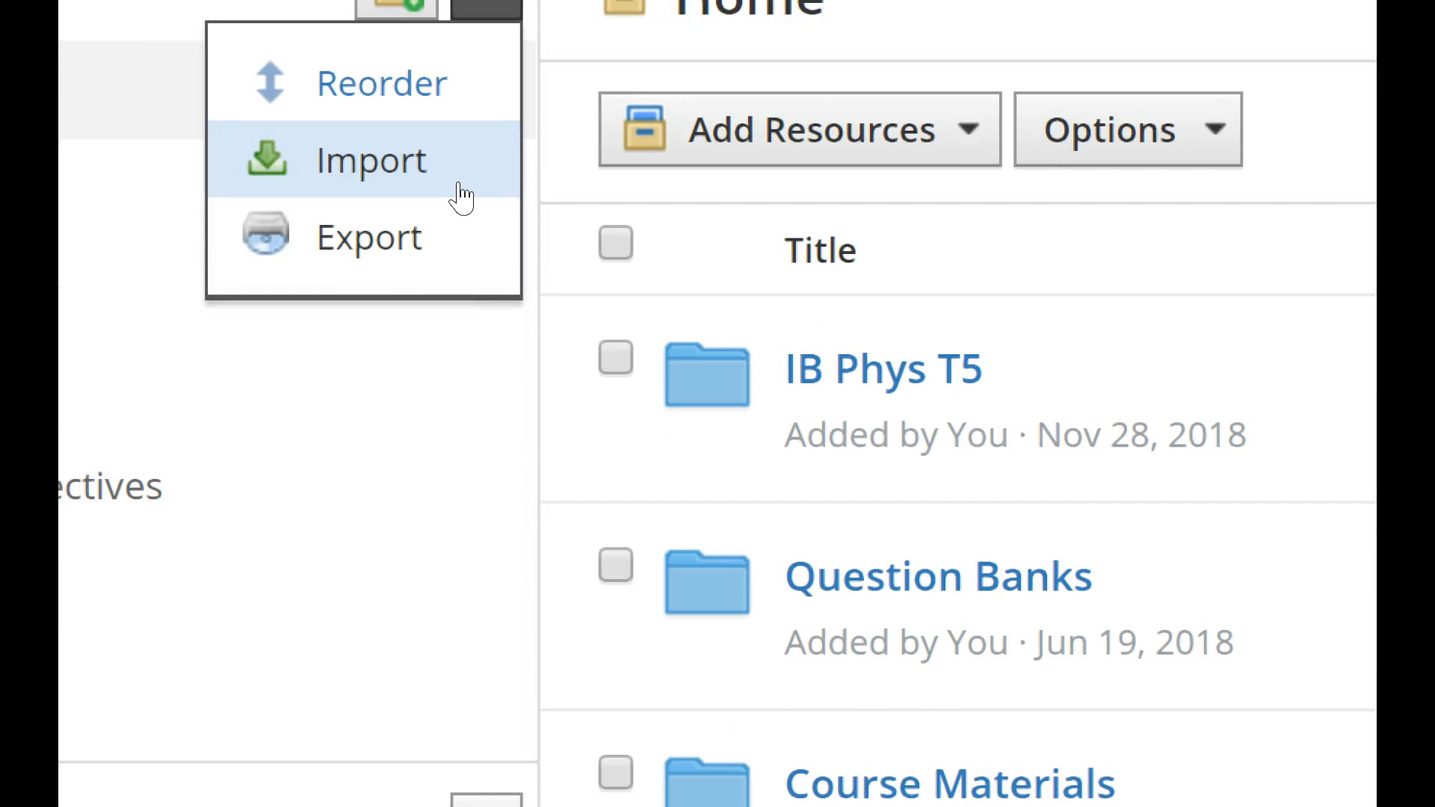
left_click(423, 177)
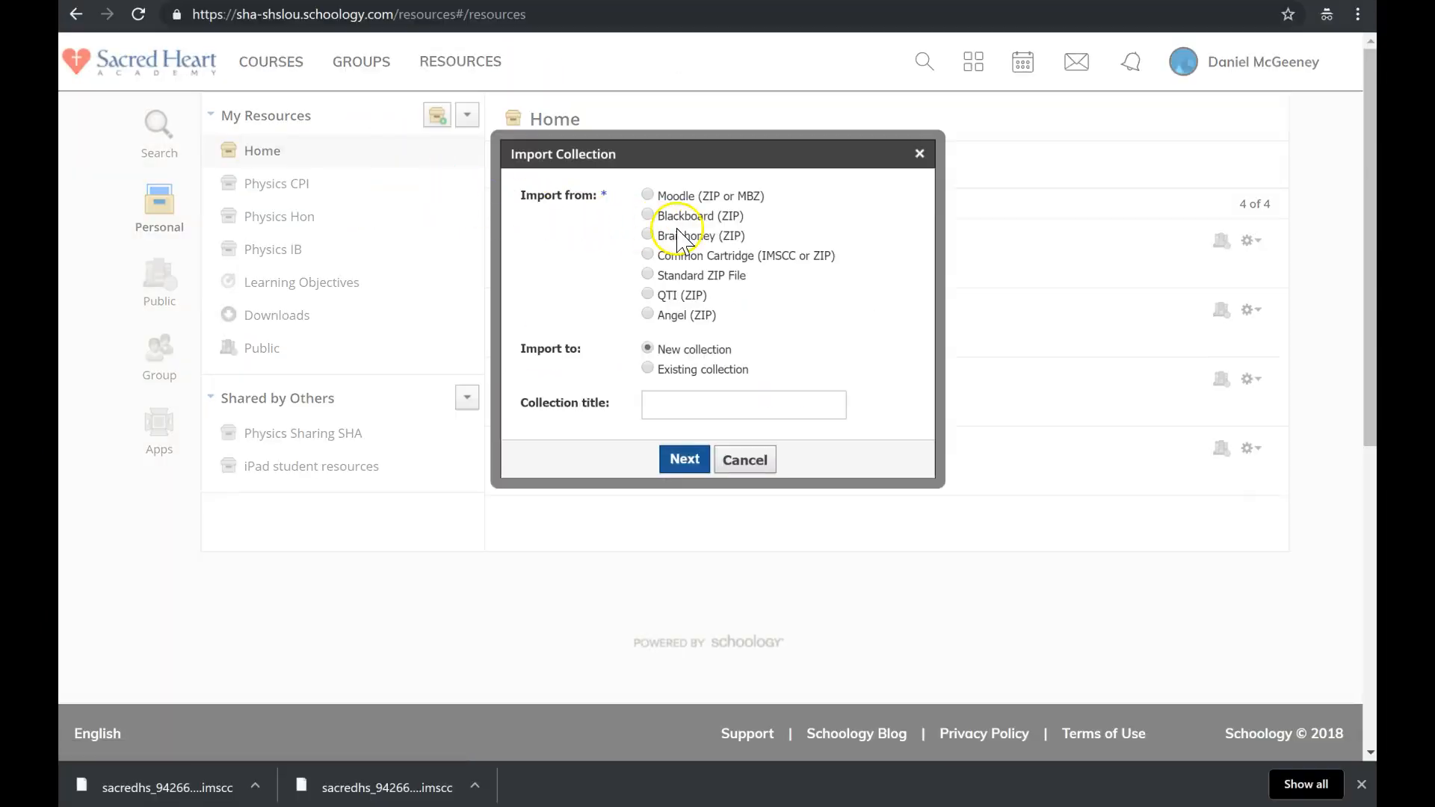
left_click(699, 256)
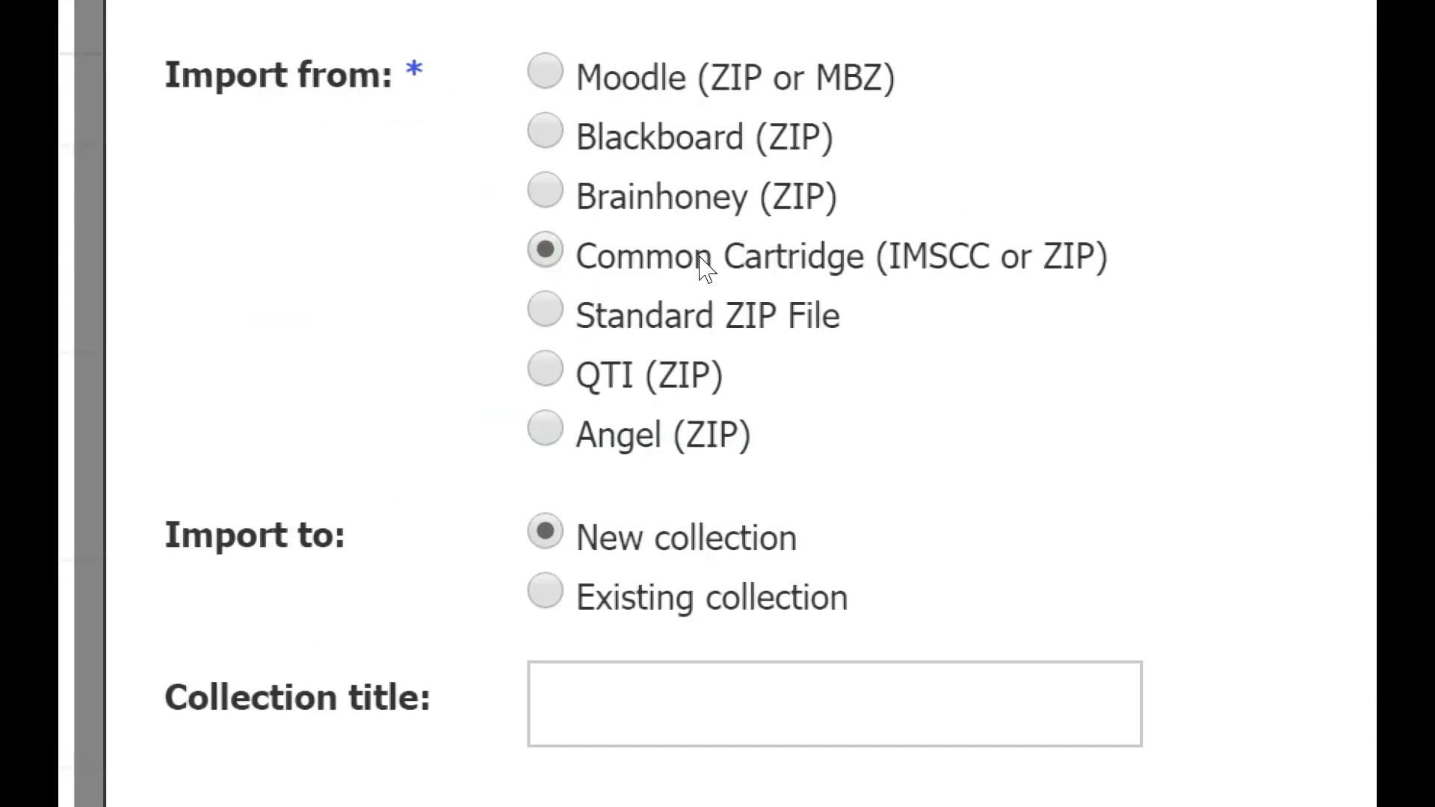
key("XF86Calculator")
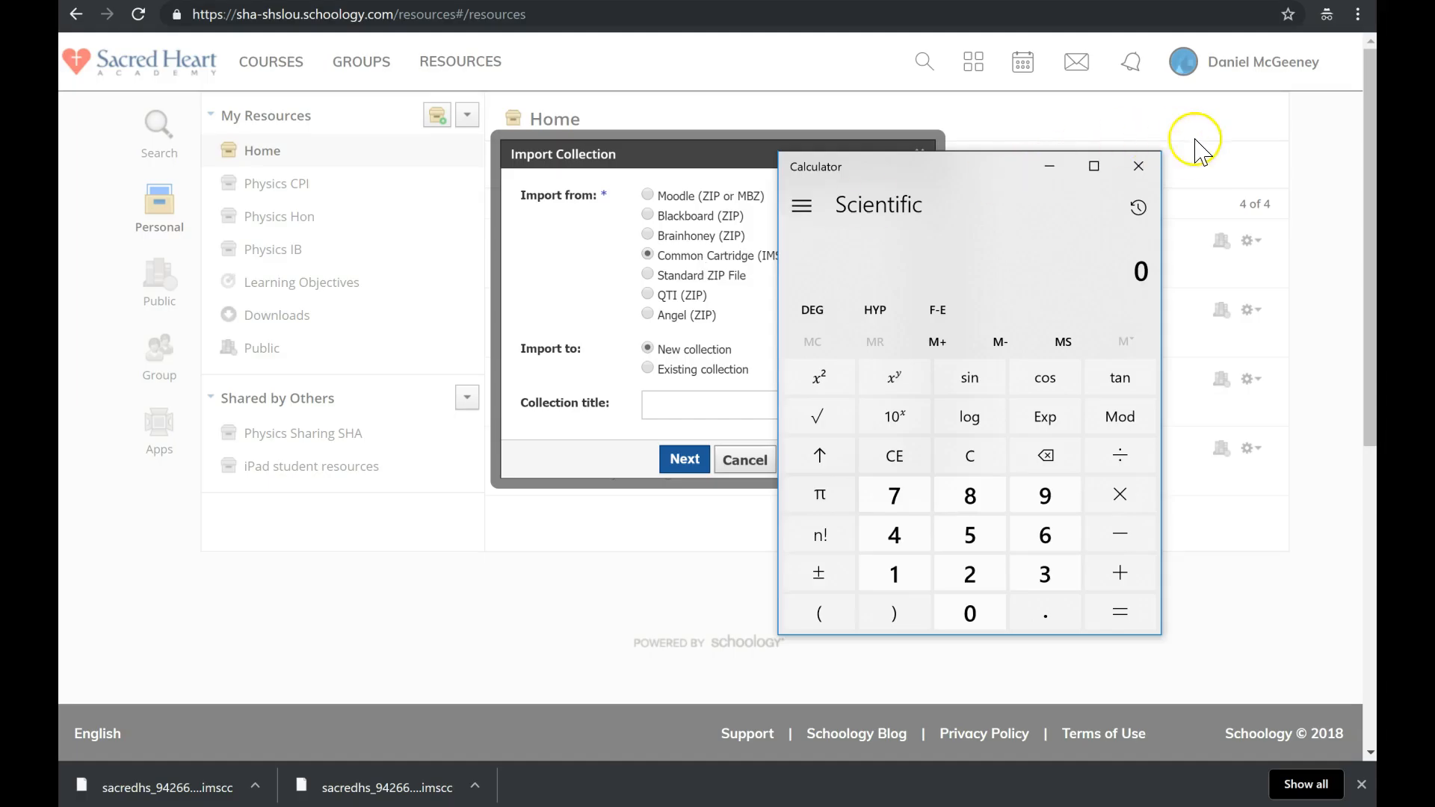
left_click(1138, 166)
left_click(730, 406)
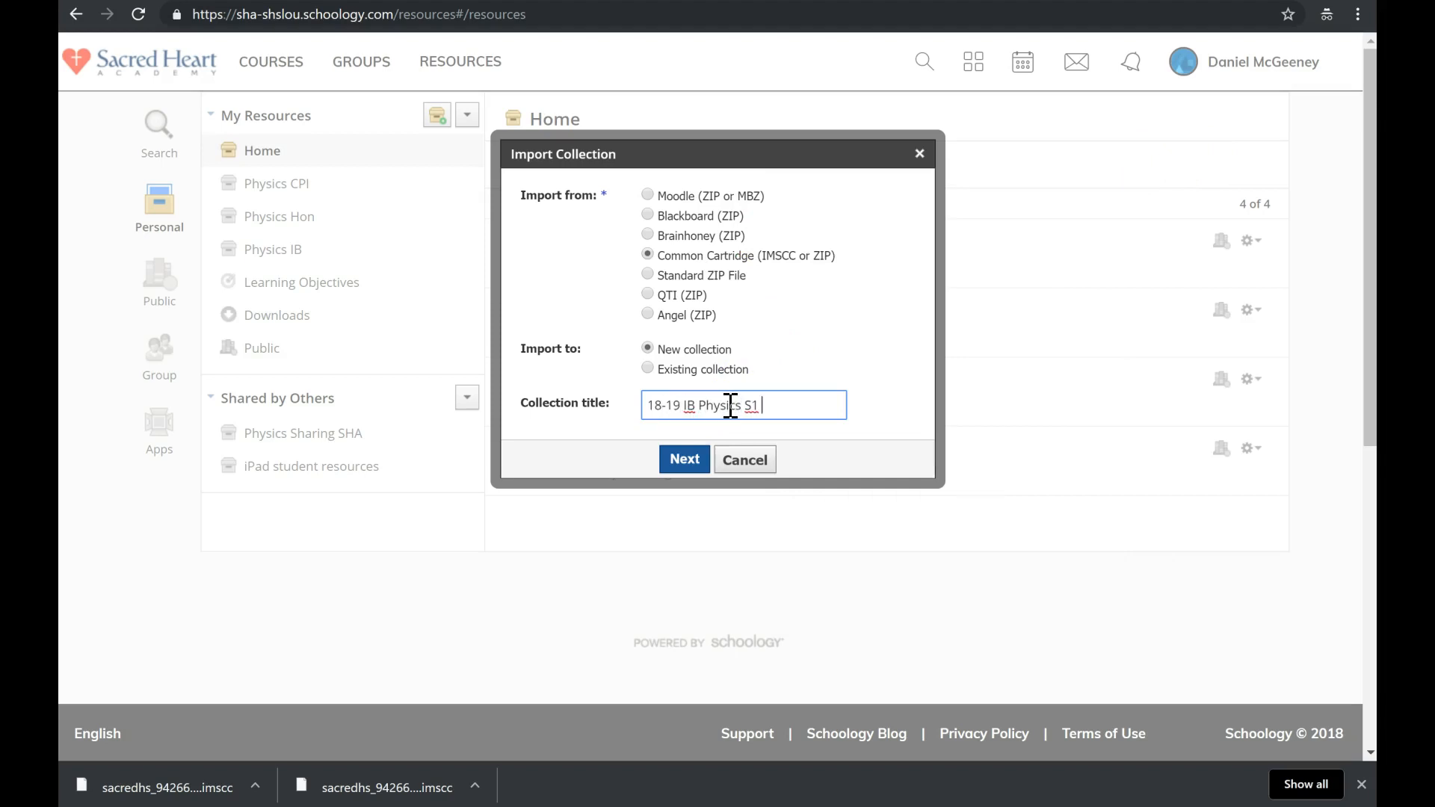
type("18-19 IB Physics S1 PowerSchool Class Pages")
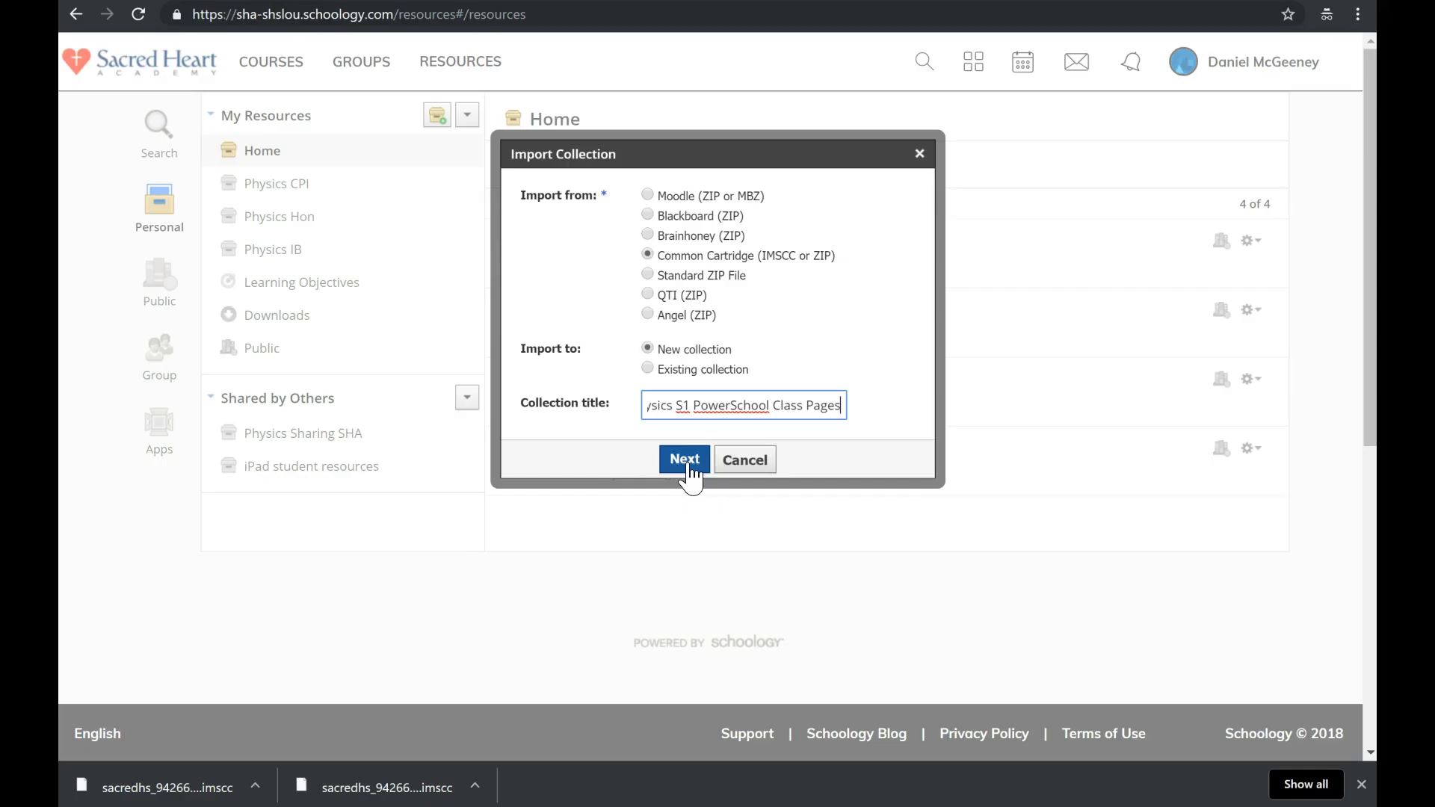
left_click(688, 476)
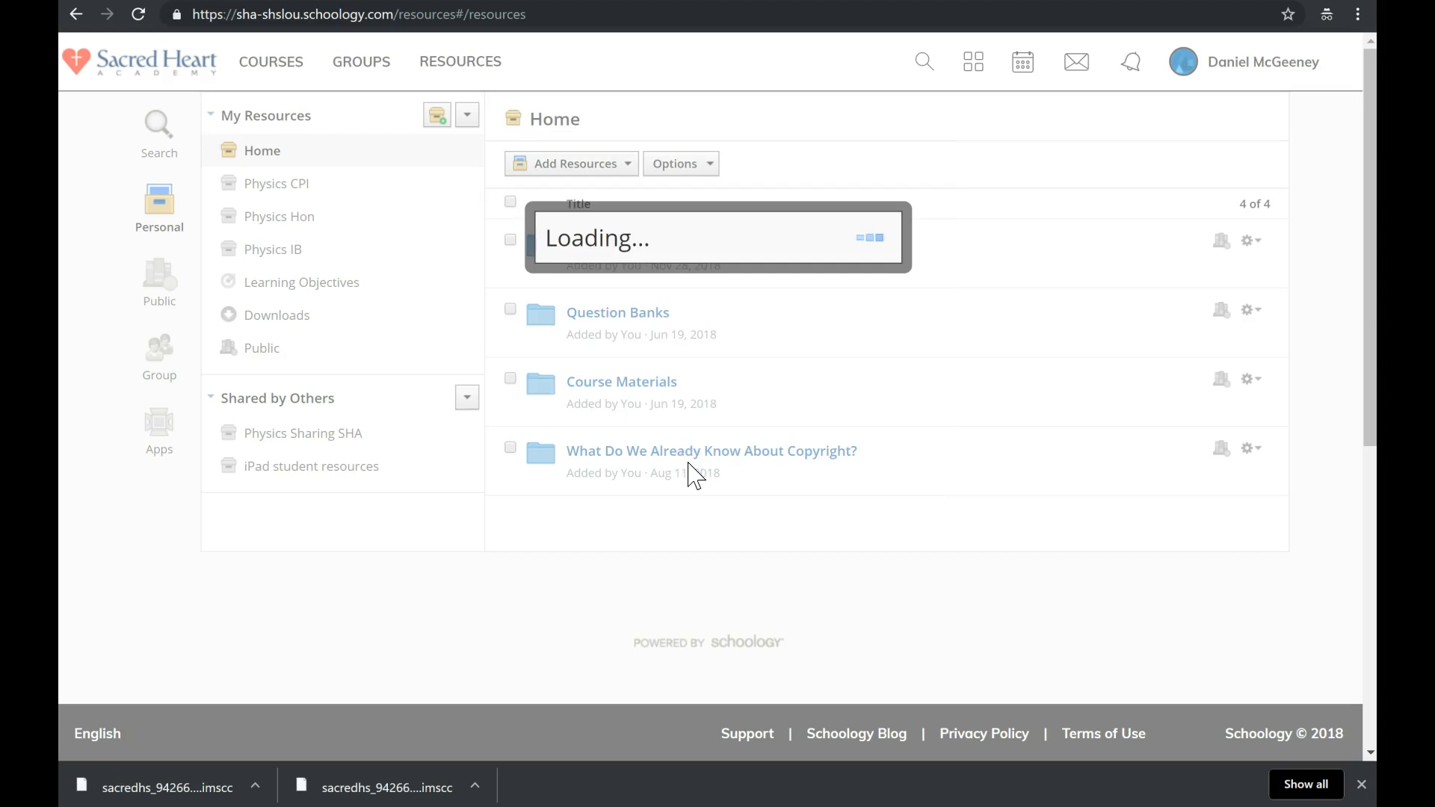
Attach '18-19 IB Physics S1 PowerSchool Class Pages.imscc' from Downloads and continue once upload is Complete.
left_click(590, 348)
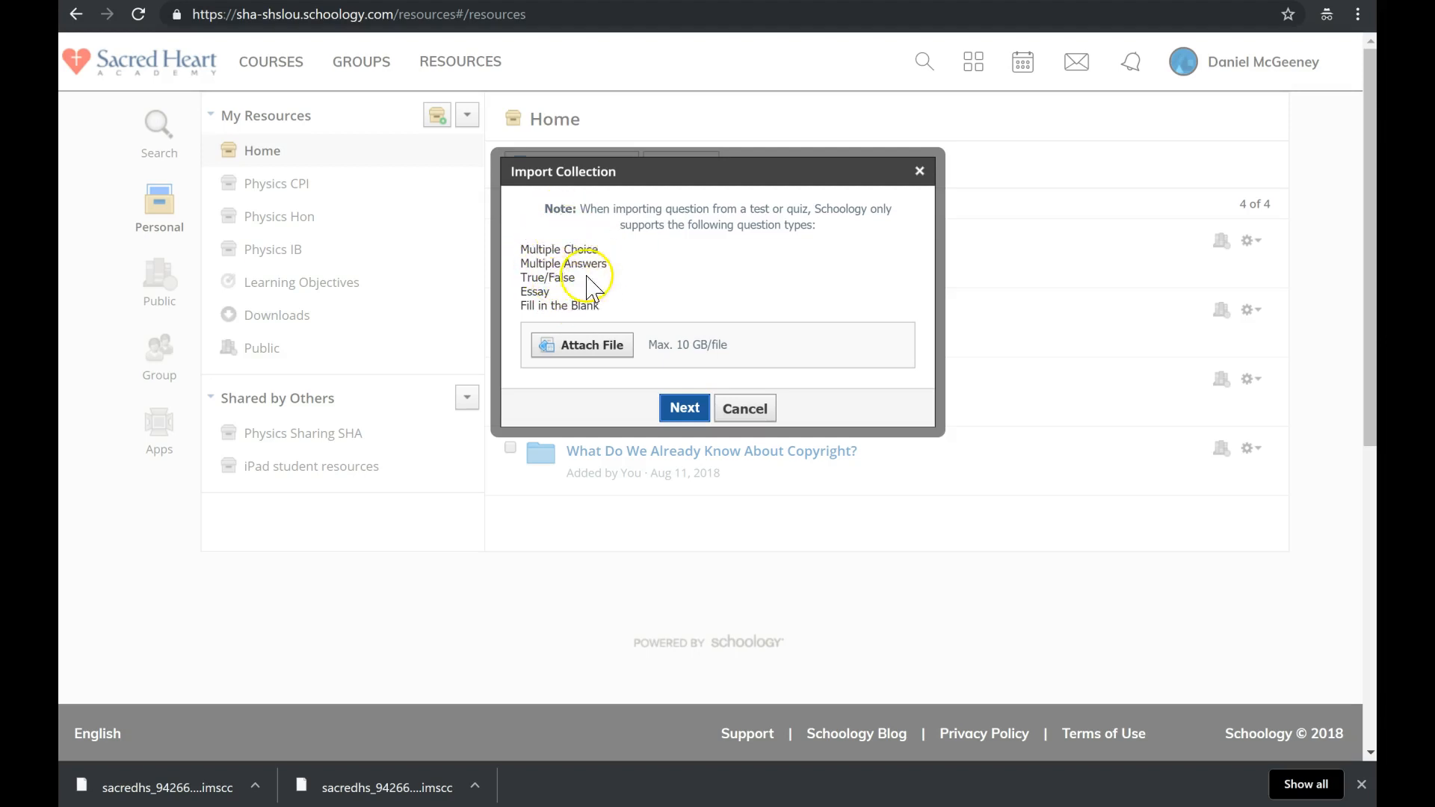
left_click(589, 349)
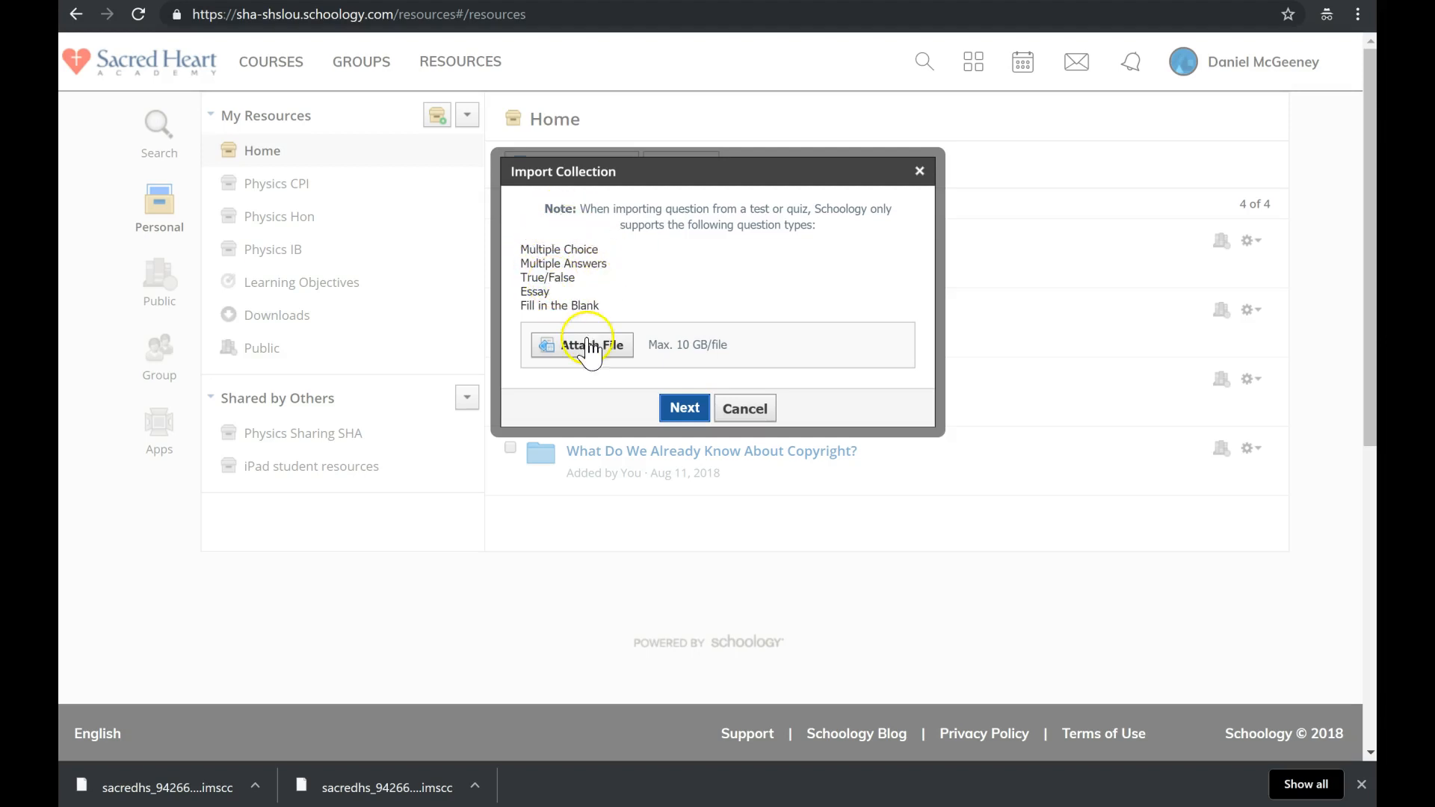
left_click(577, 353)
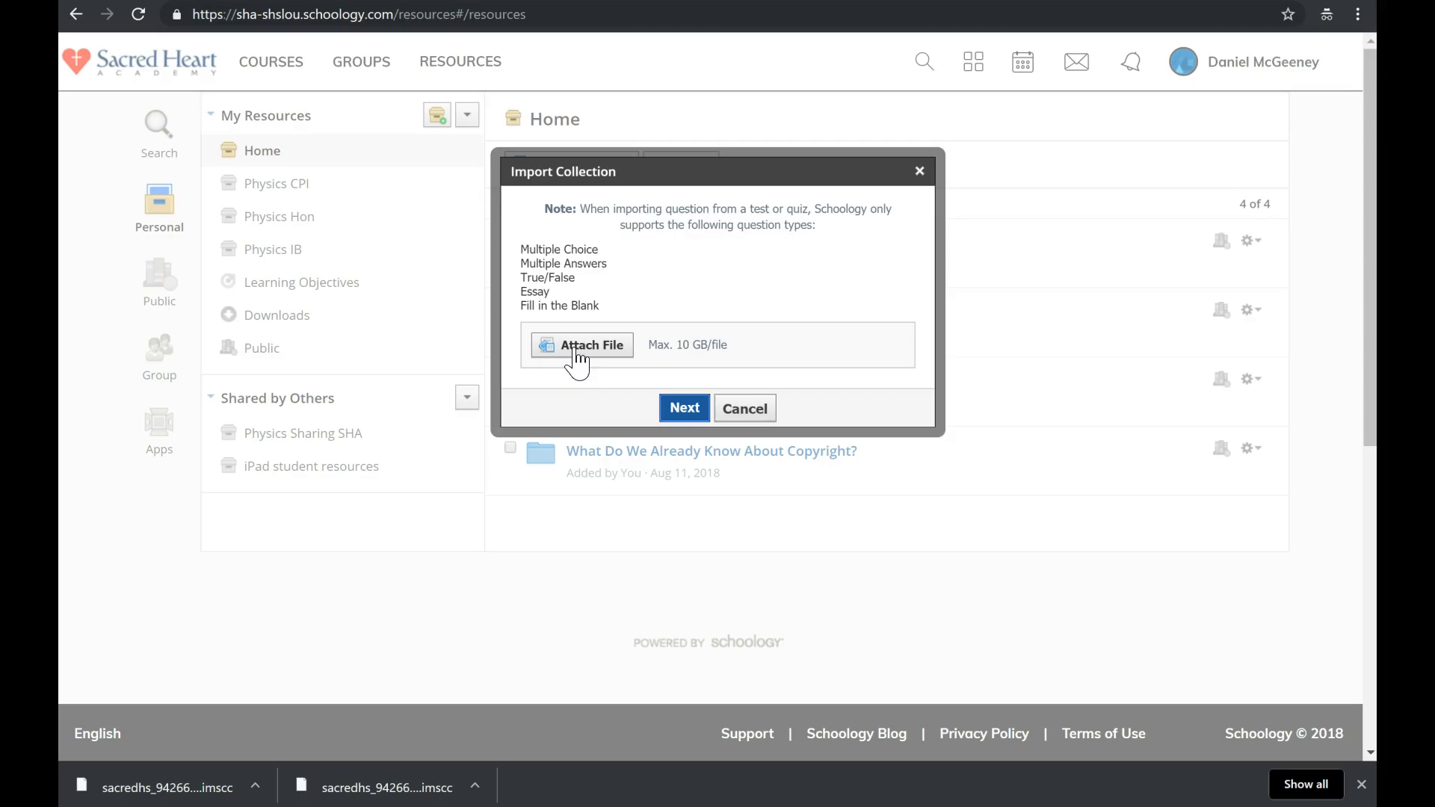
left_click(576, 347)
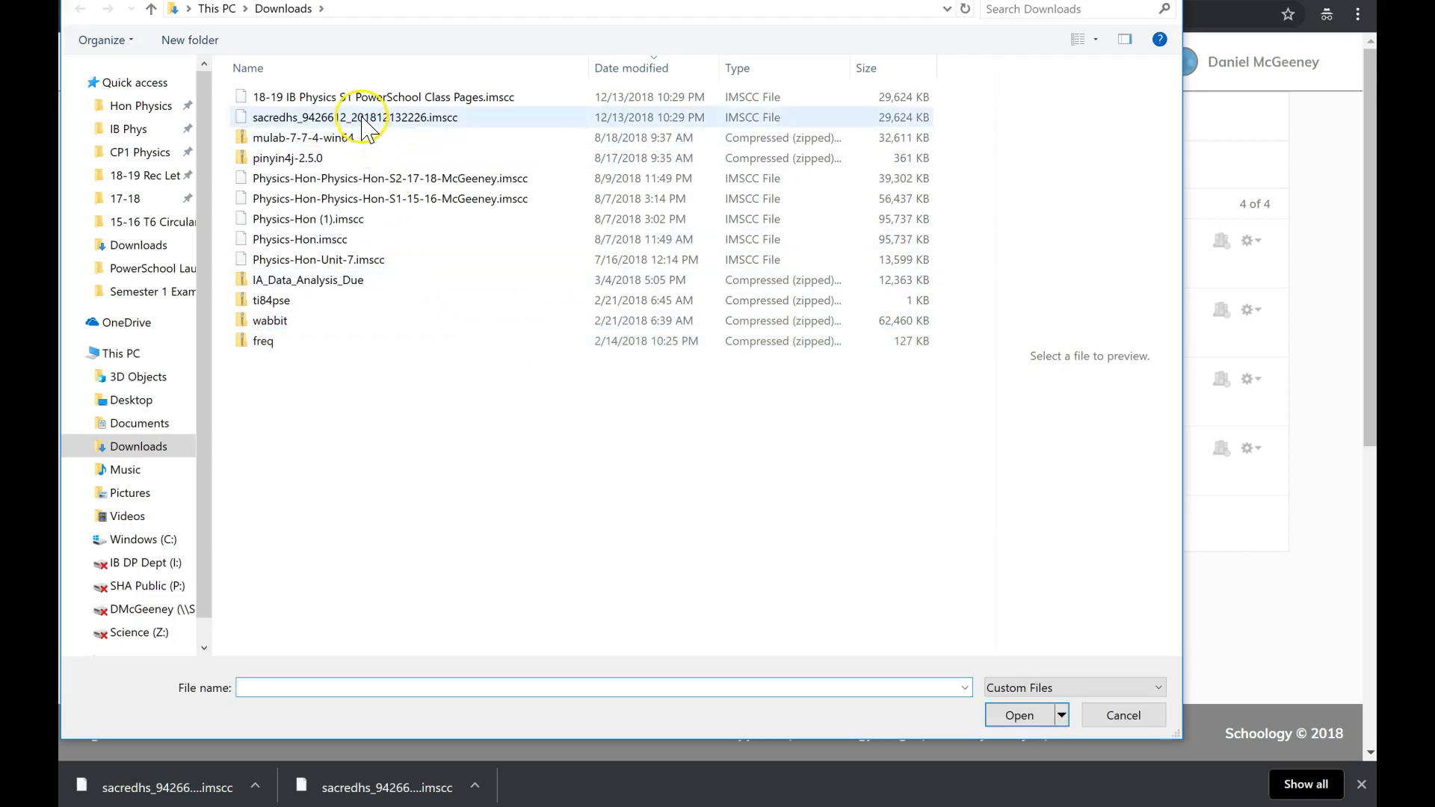
left_click(364, 105)
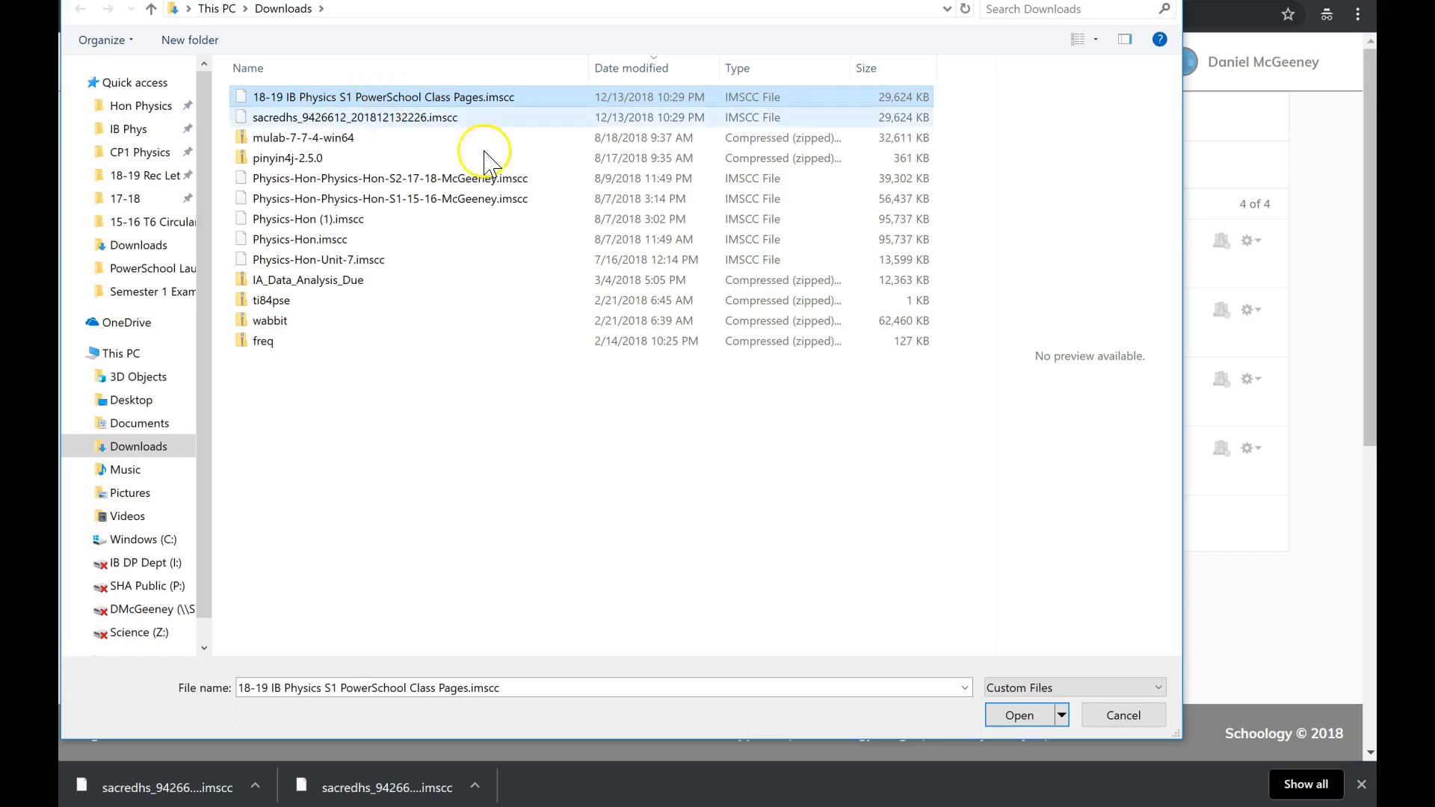
left_click(1021, 717)
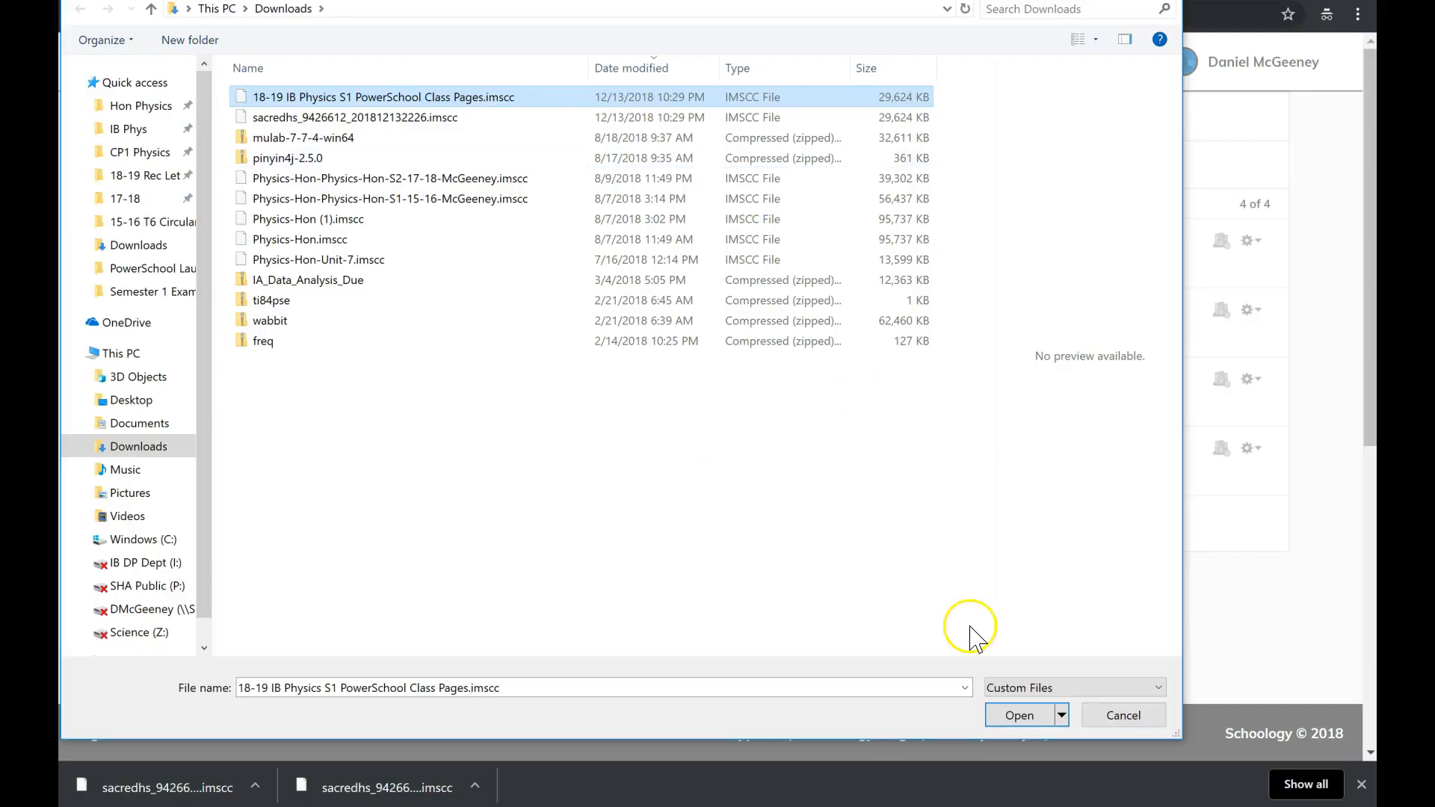
left_click(1011, 723)
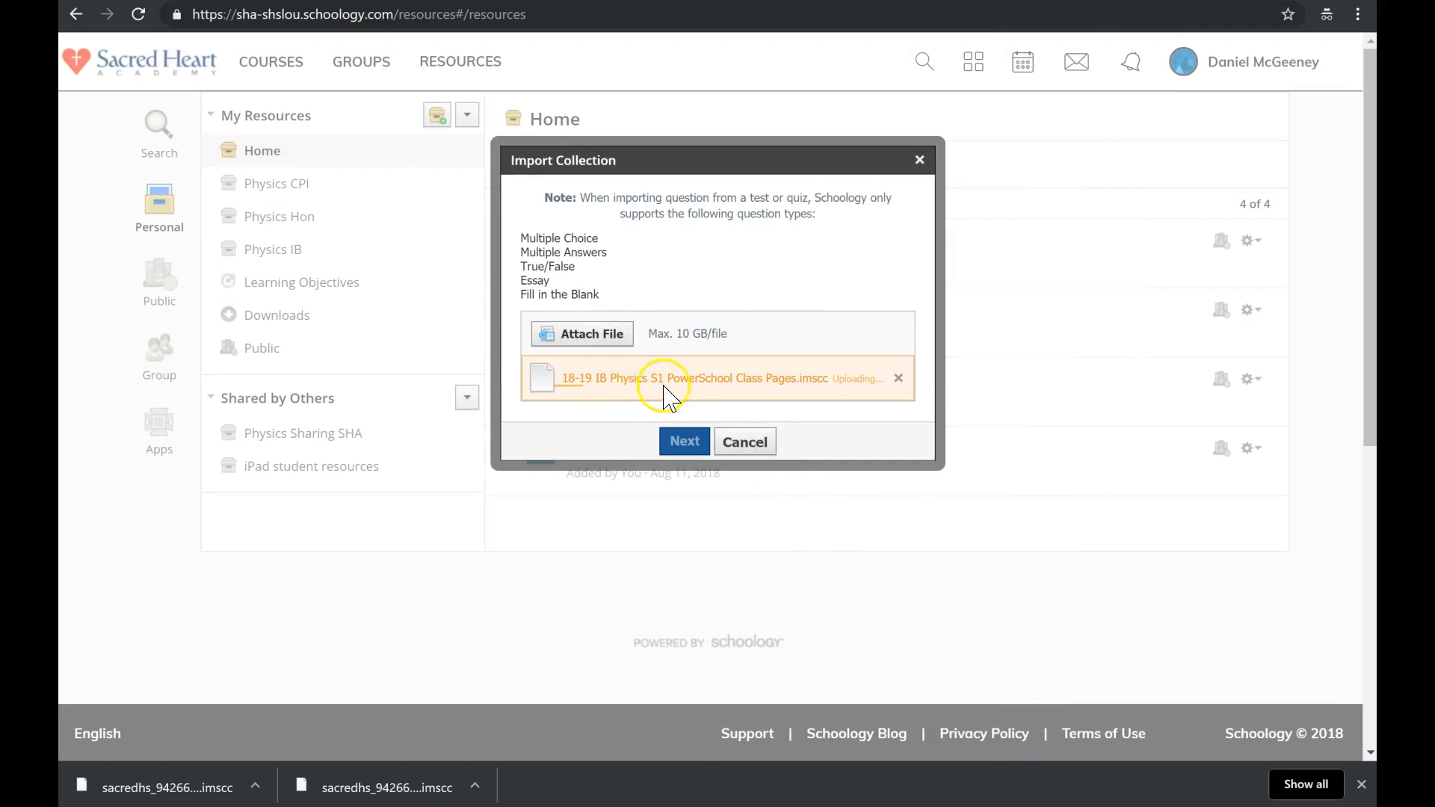
left_click(684, 443)
left_click(682, 448)
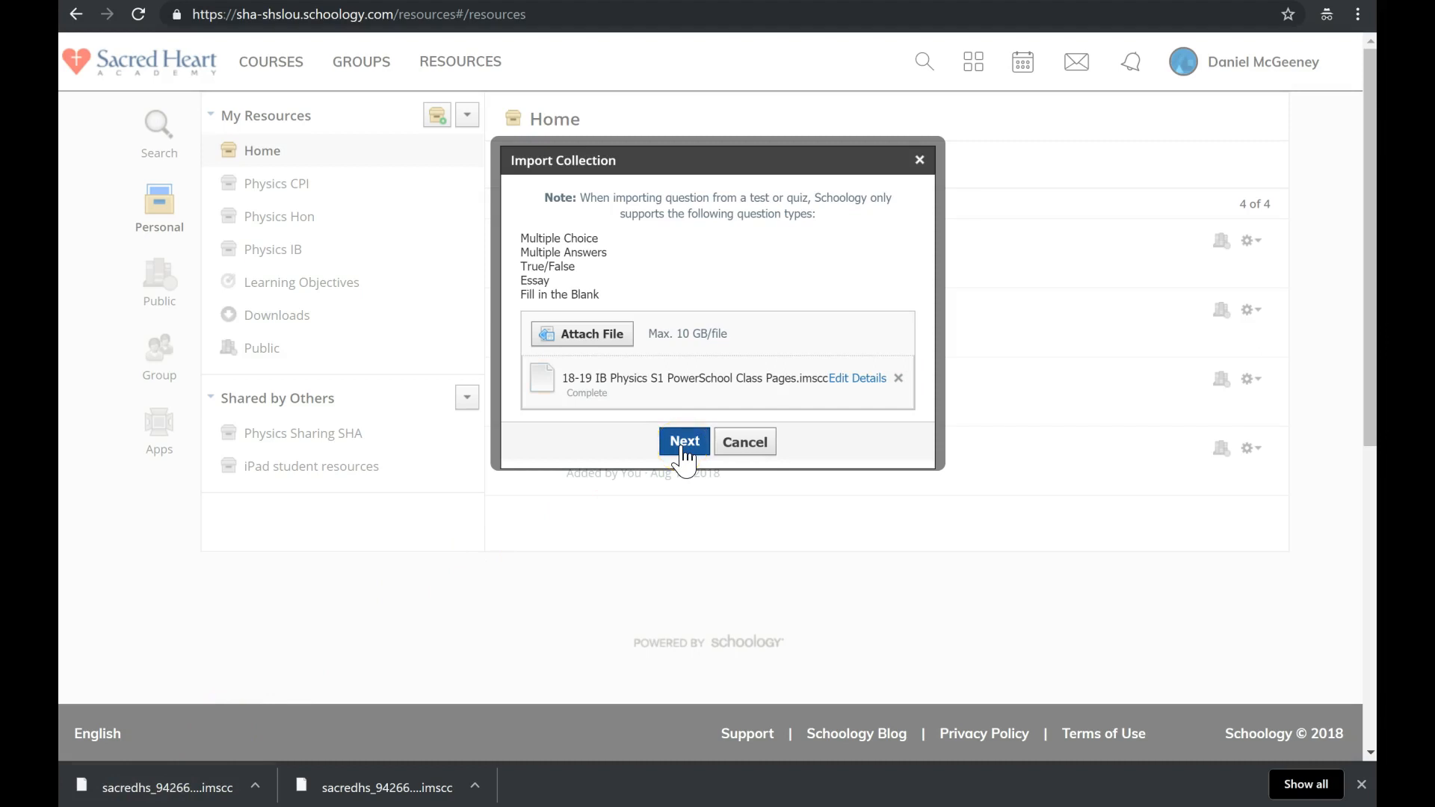
left_click(683, 446)
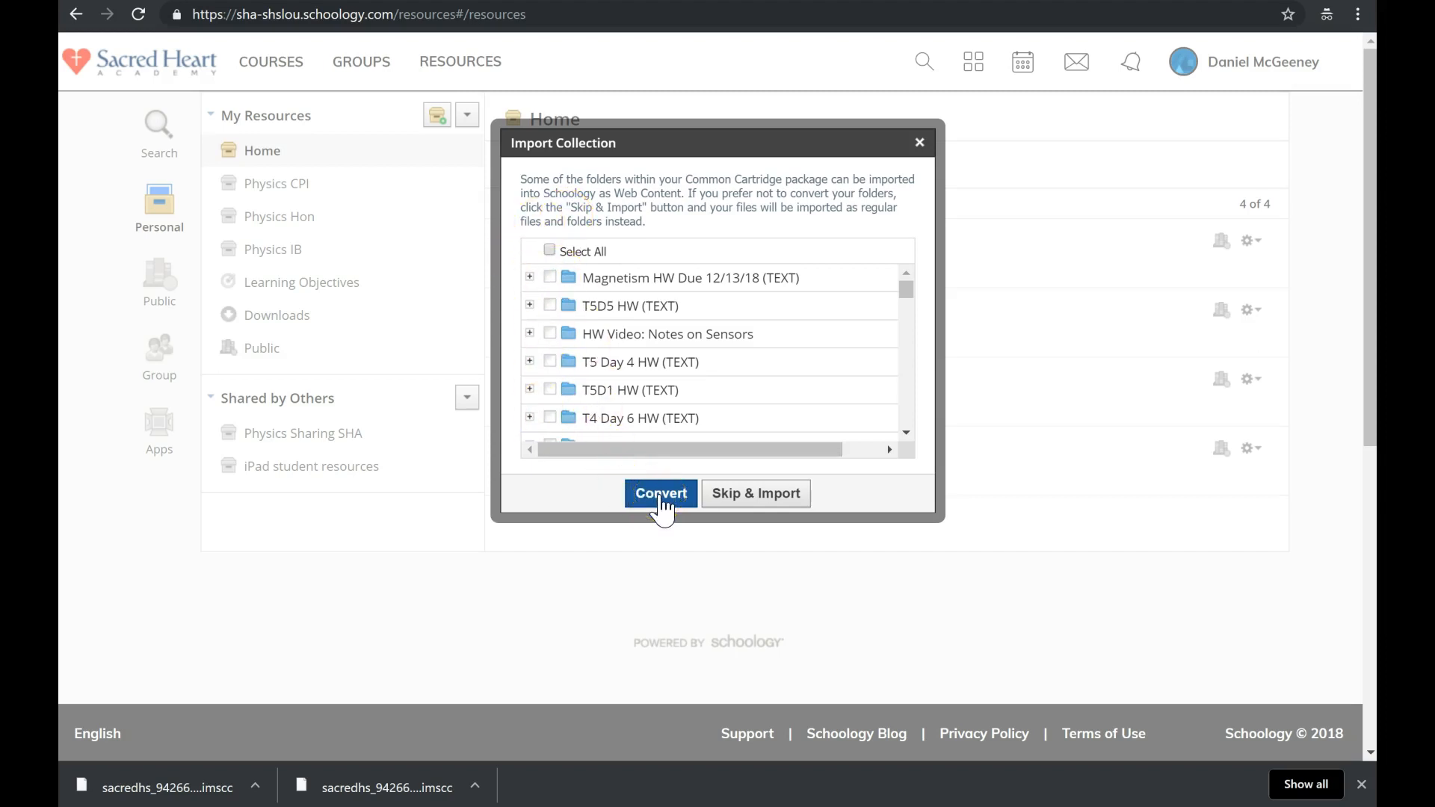
Convert the cartridge's folders to Web Content and submit the import transfer.
left_click(756, 497)
left_click(663, 496)
left_click(661, 493)
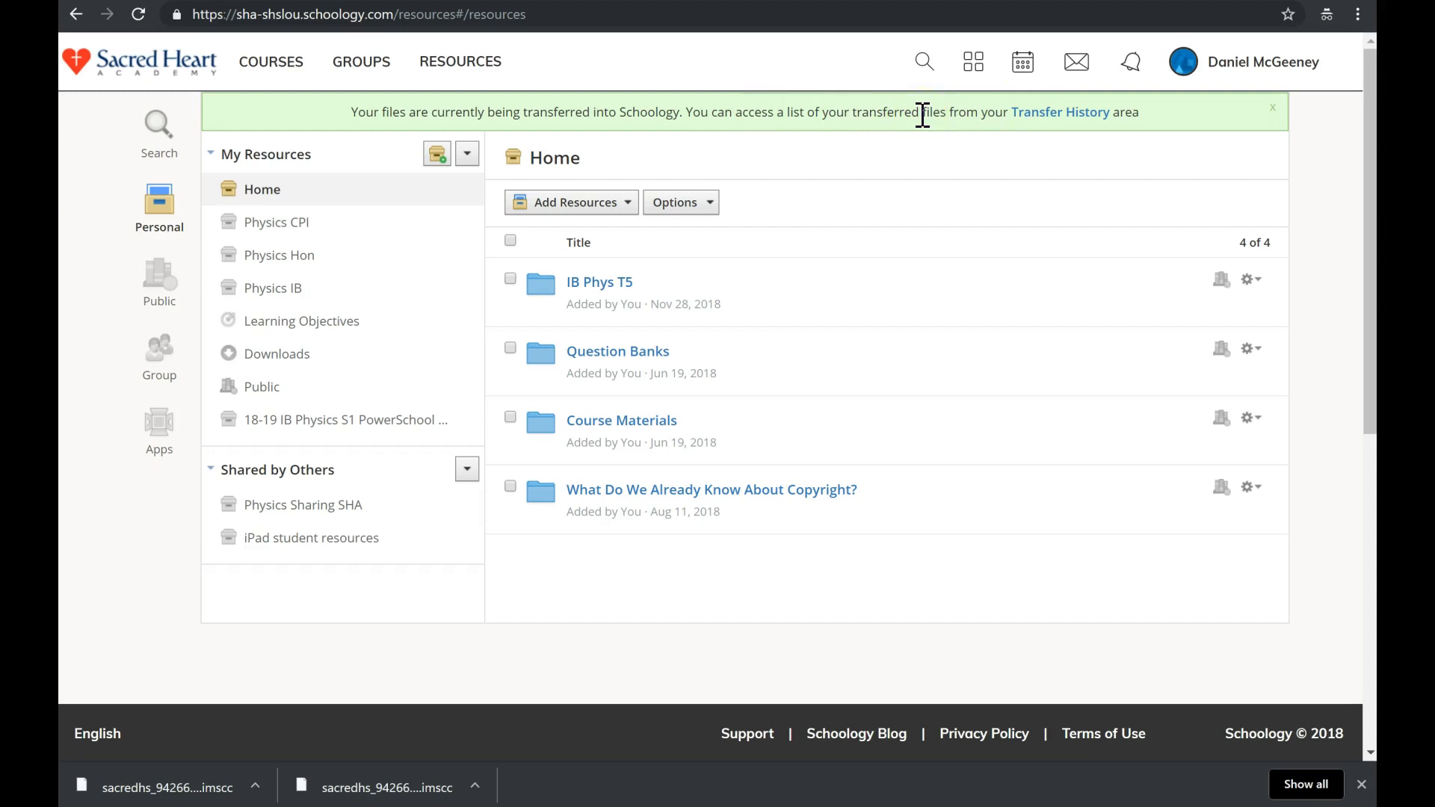
left_click(1059, 112)
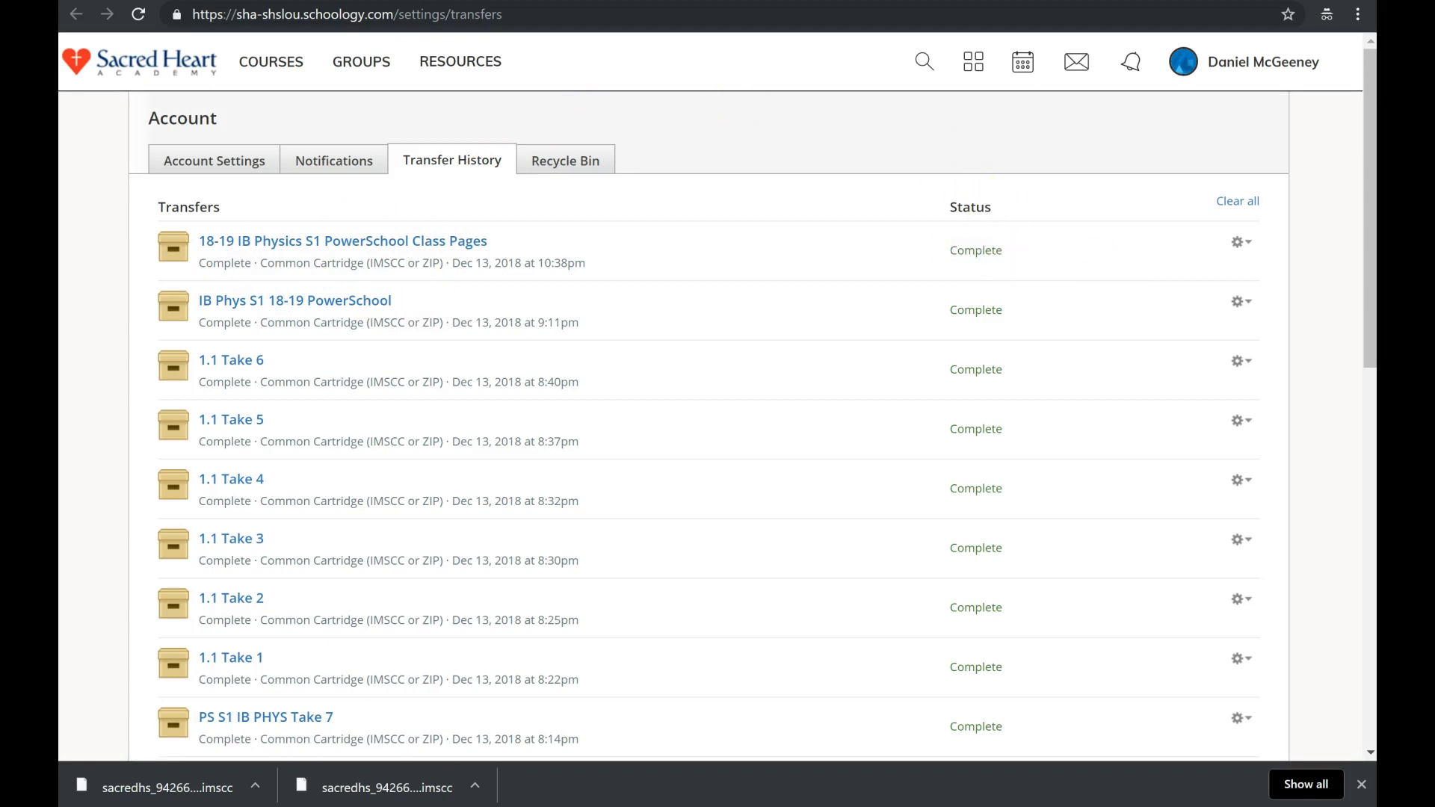
key("ctrl+shift+Tab")
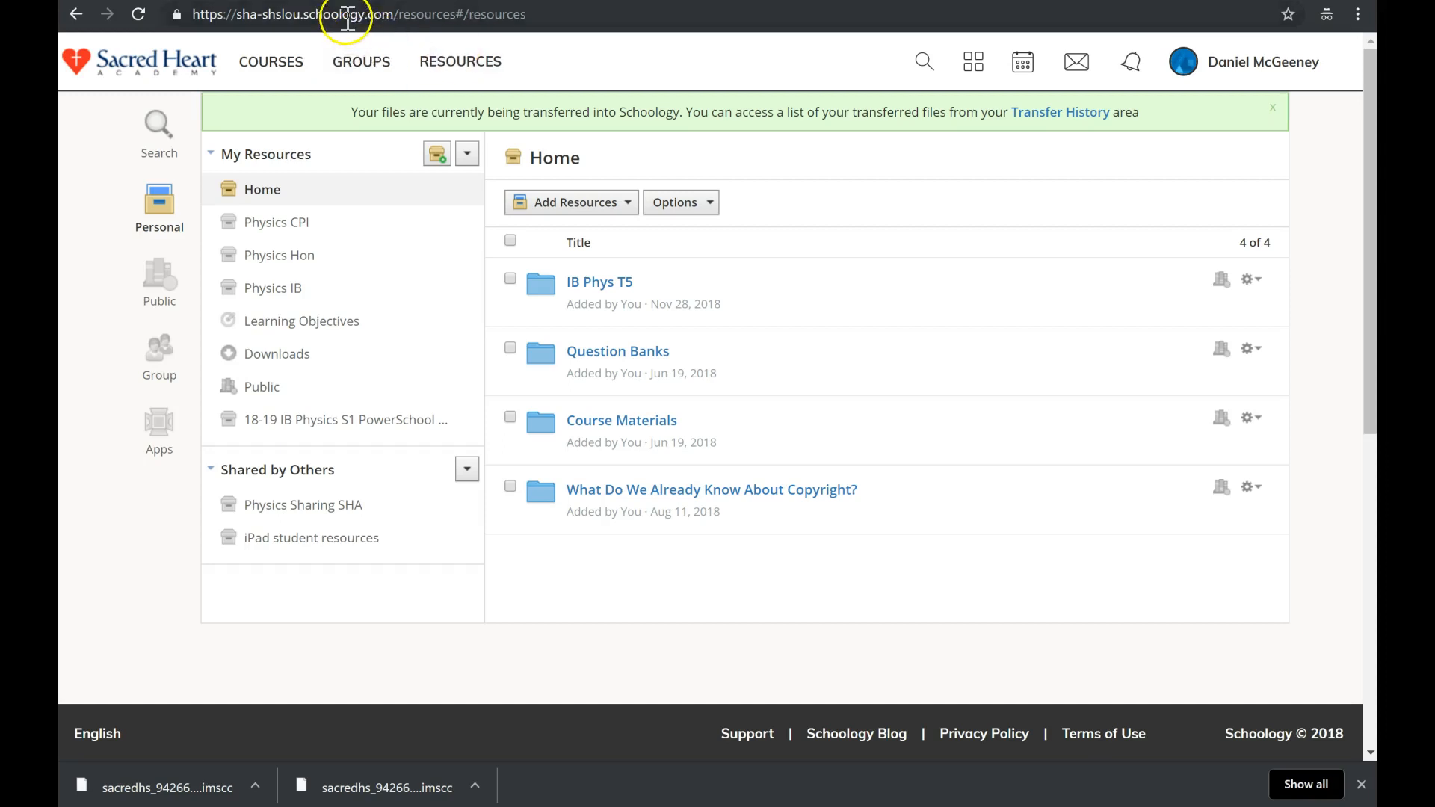
Reload My Resources and open the imported collection's Topic 4 > T4 Day 6 folder.
left_click(138, 15)
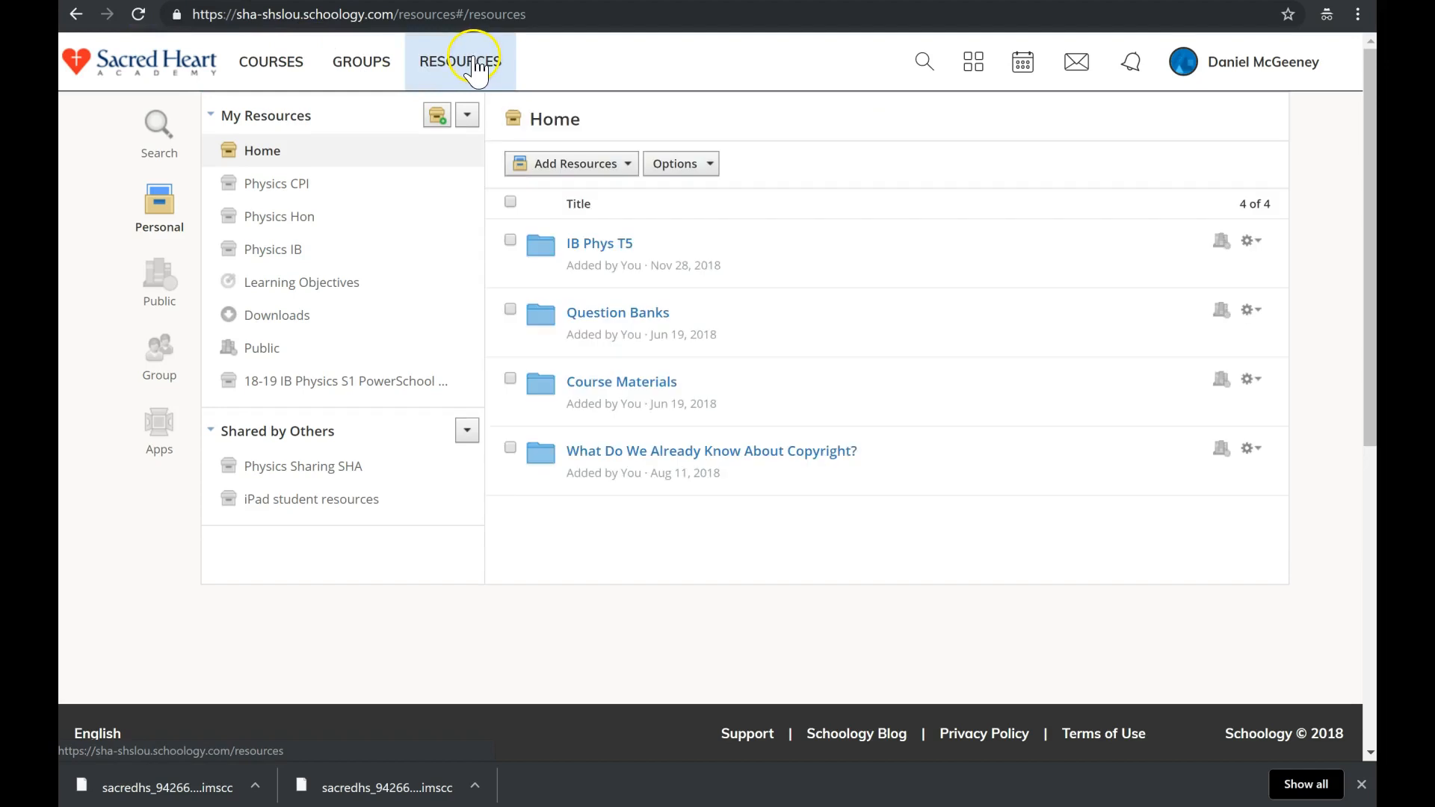
left_click(338, 381)
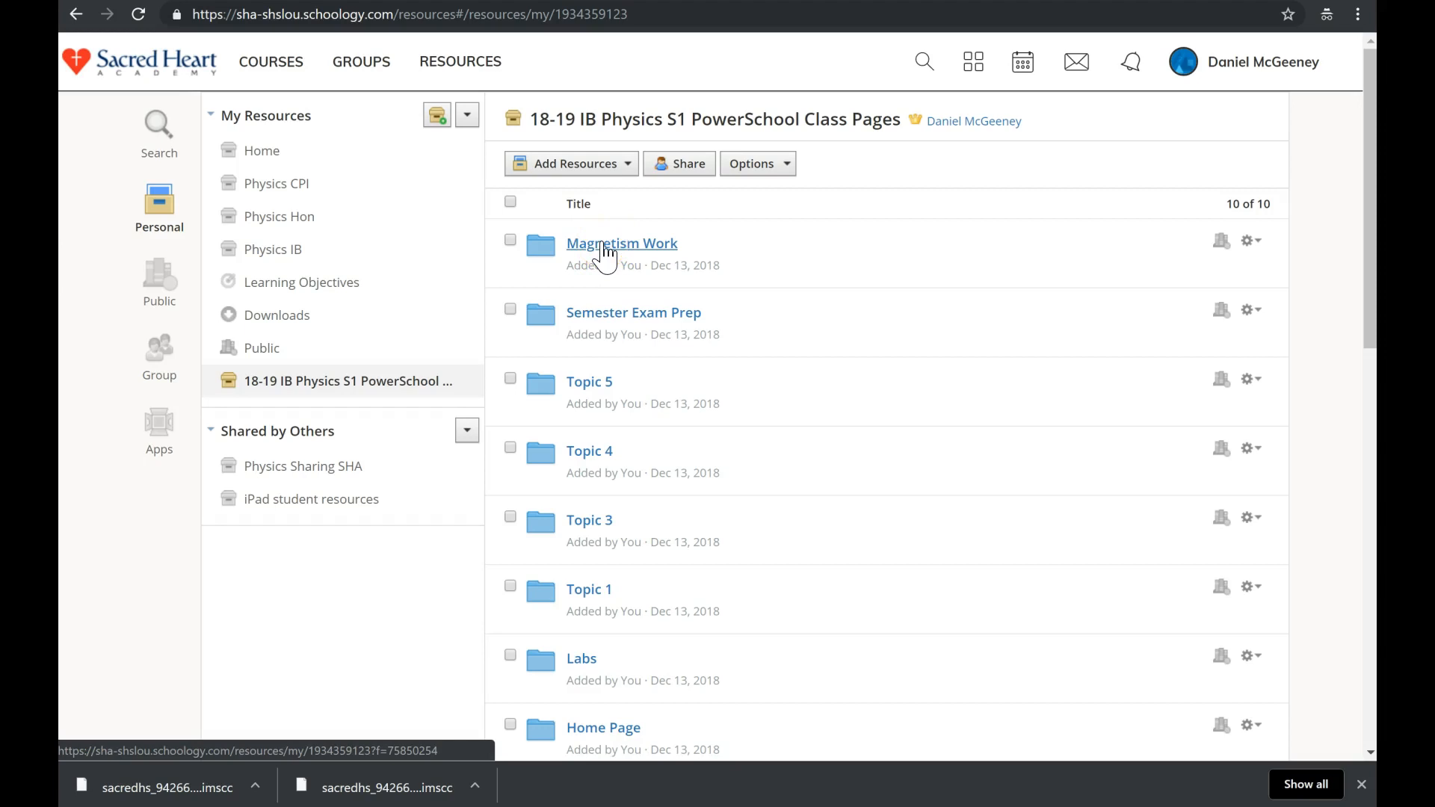
left_click(589, 458)
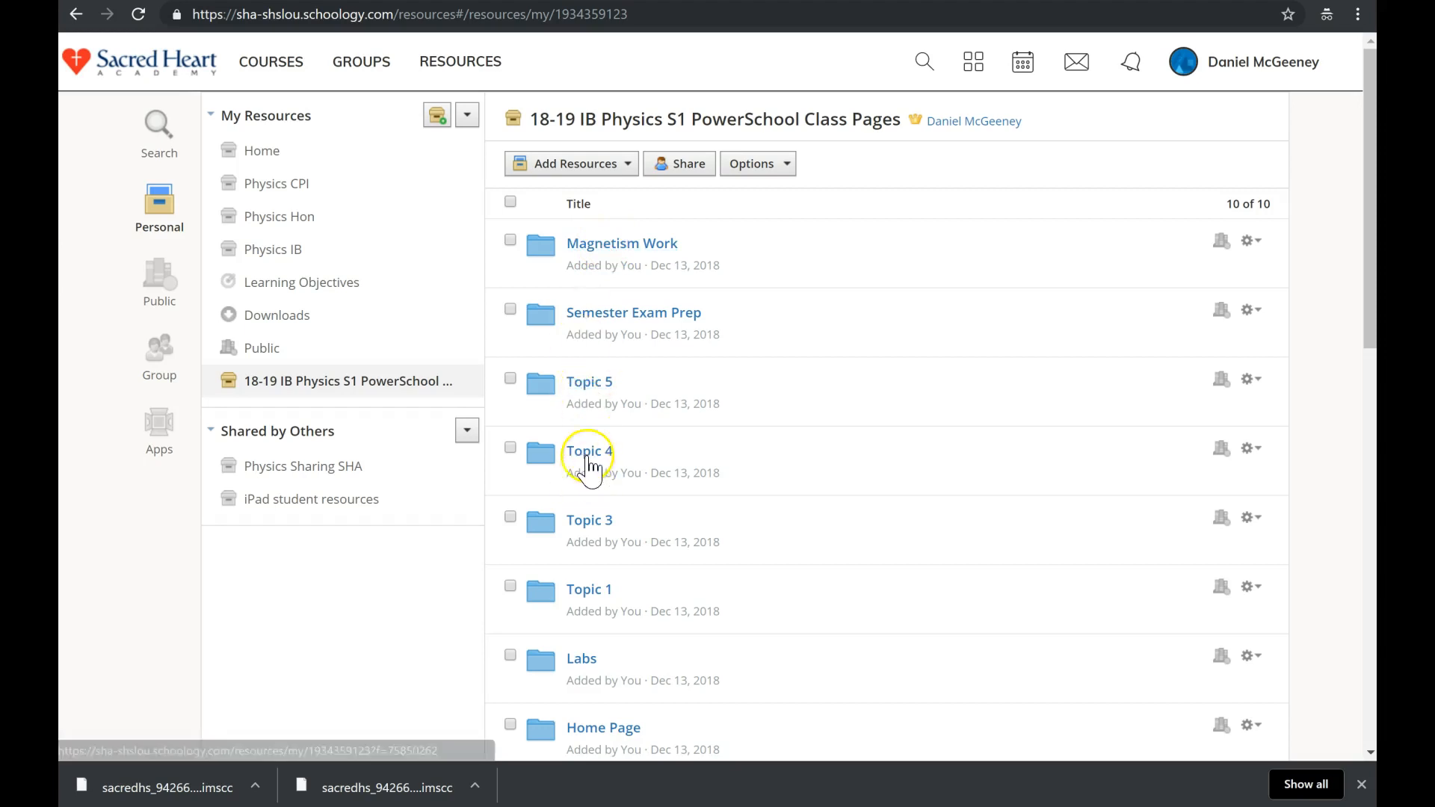
left_click(587, 394)
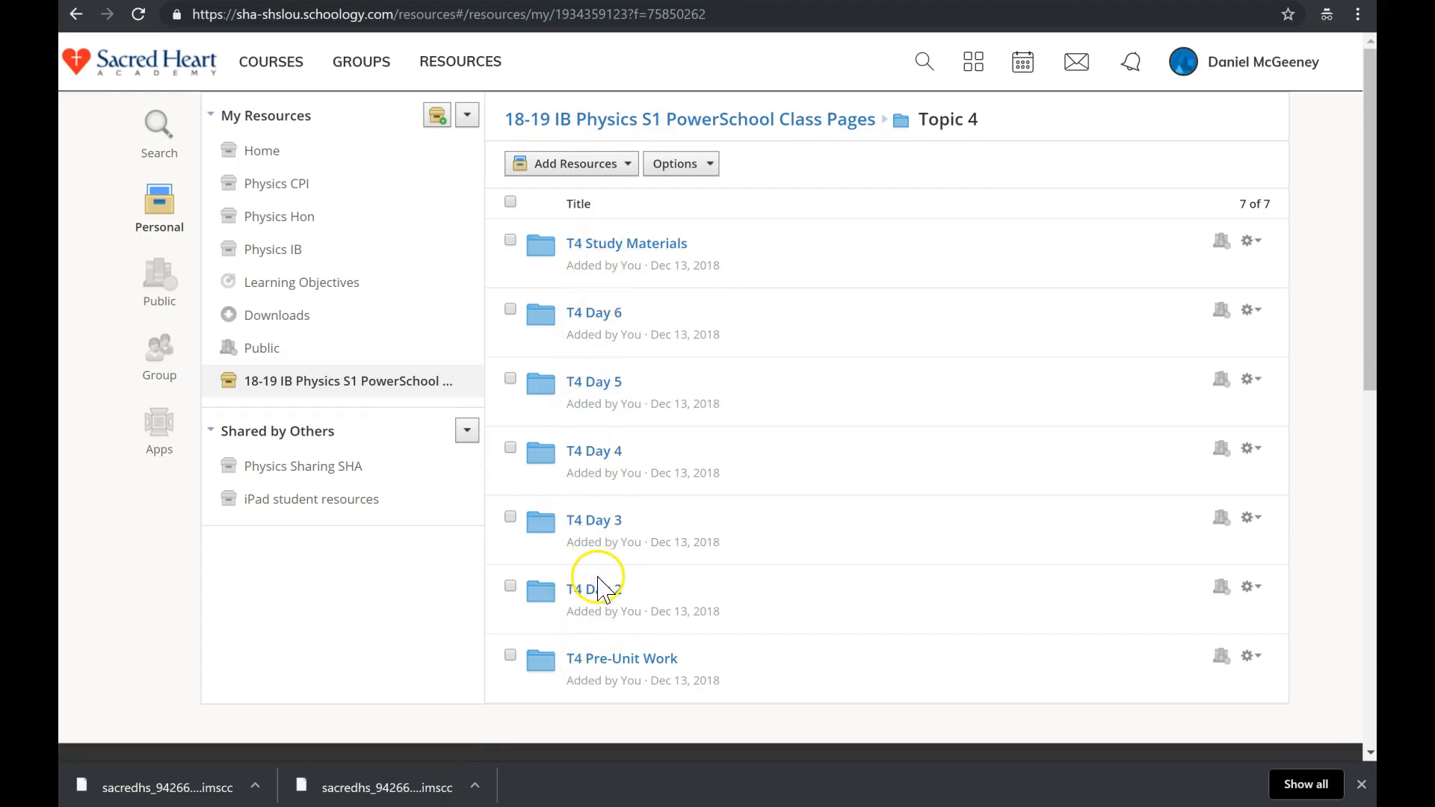
left_click(607, 320)
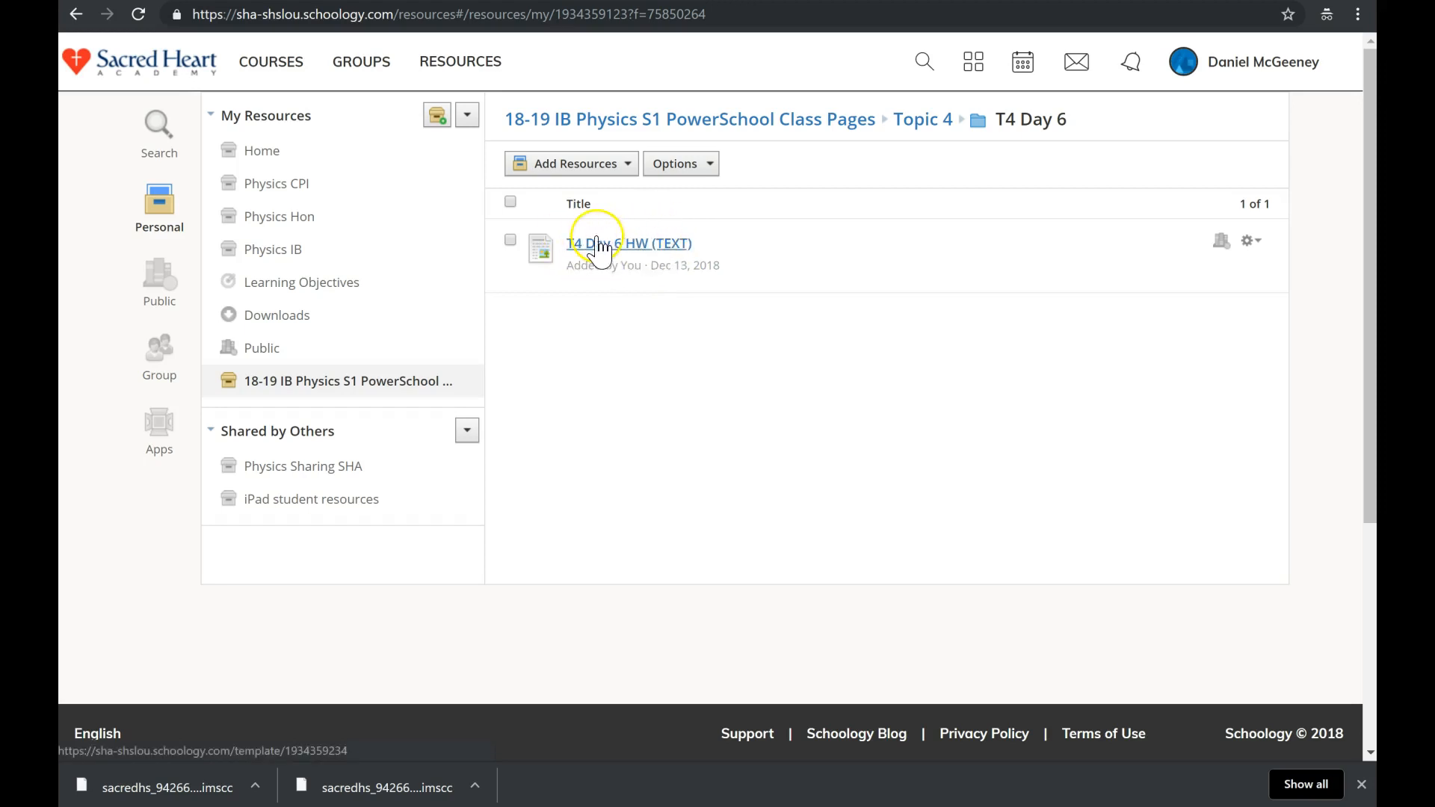
Preview the T4 Day 6 HW text, close it, and return to the collection's top level.
left_click(604, 246)
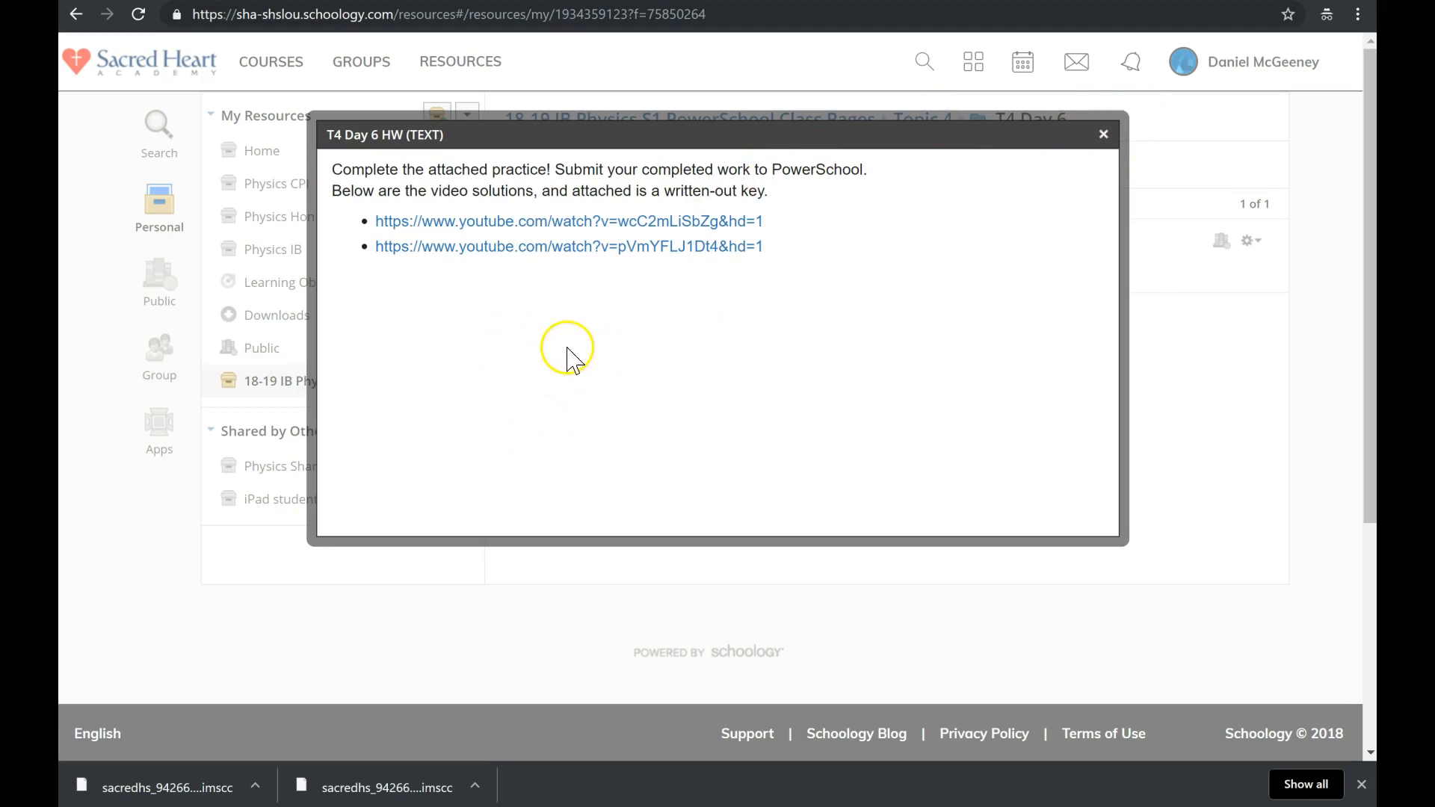
left_click(1102, 135)
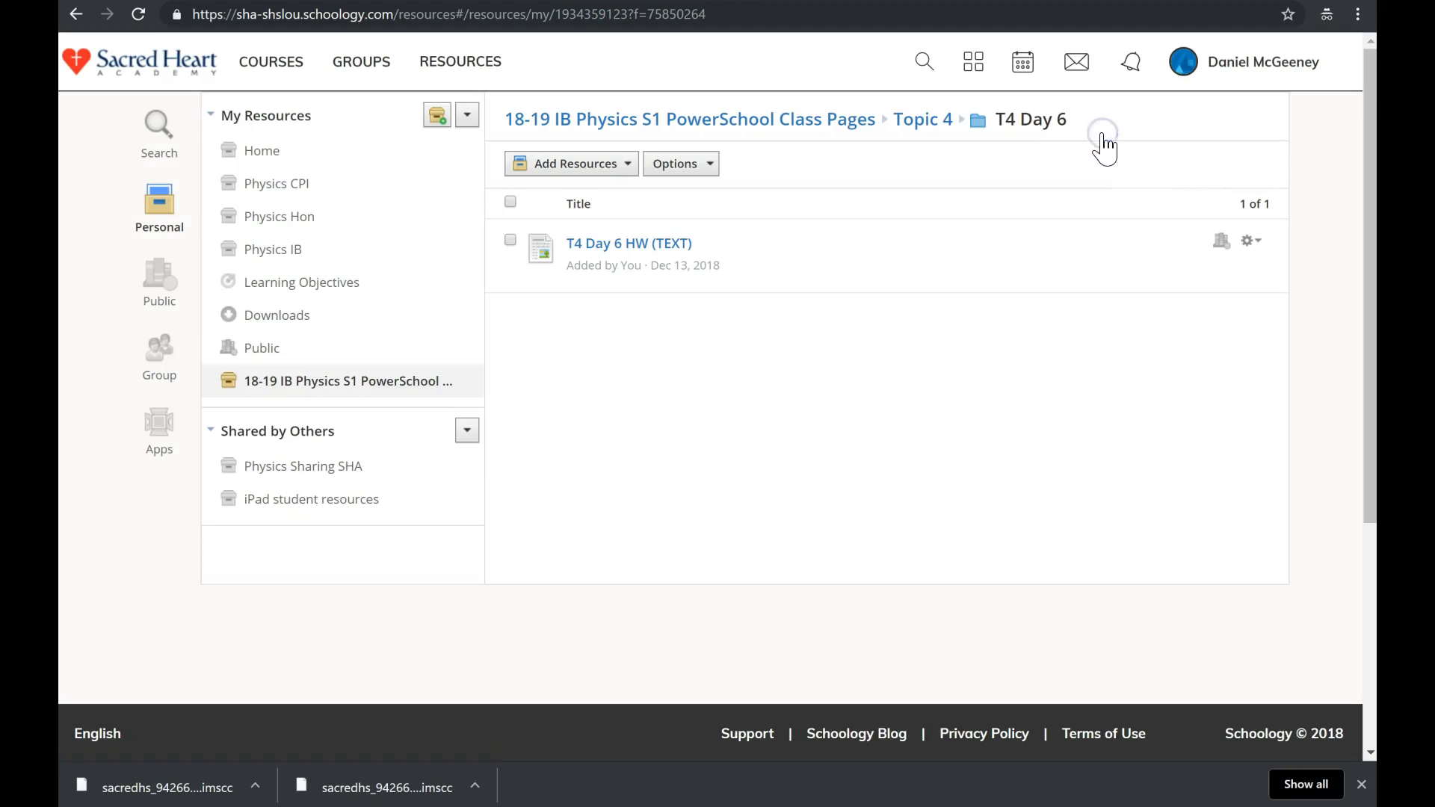
left_click(384, 392)
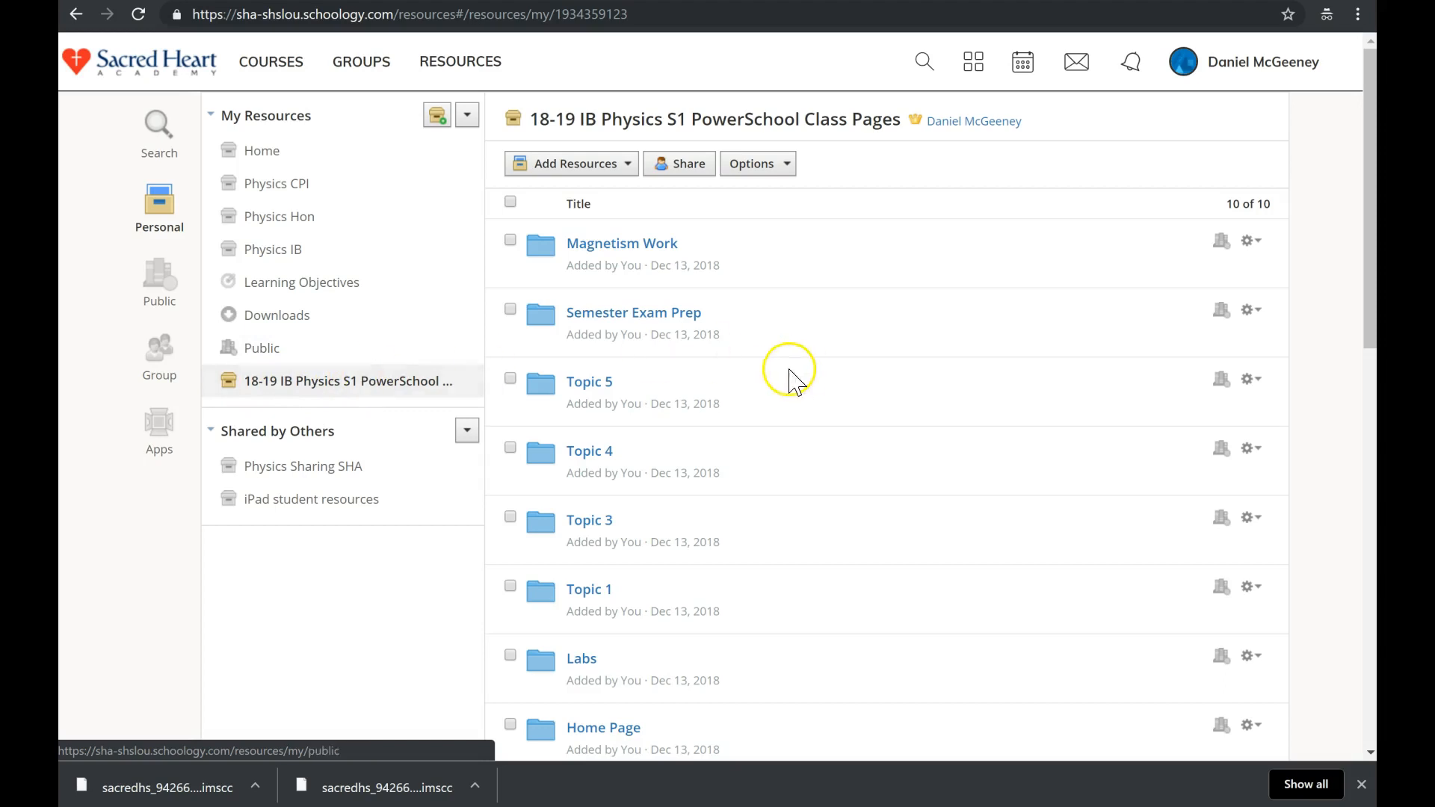
Open the Unused Resources folder and scroll through its 32 leftover files, such as 18-19 Magnetism Notes KEY.pdf.
scroll(800, 379, "down", 3)
scroll(806, 381, "down", 2)
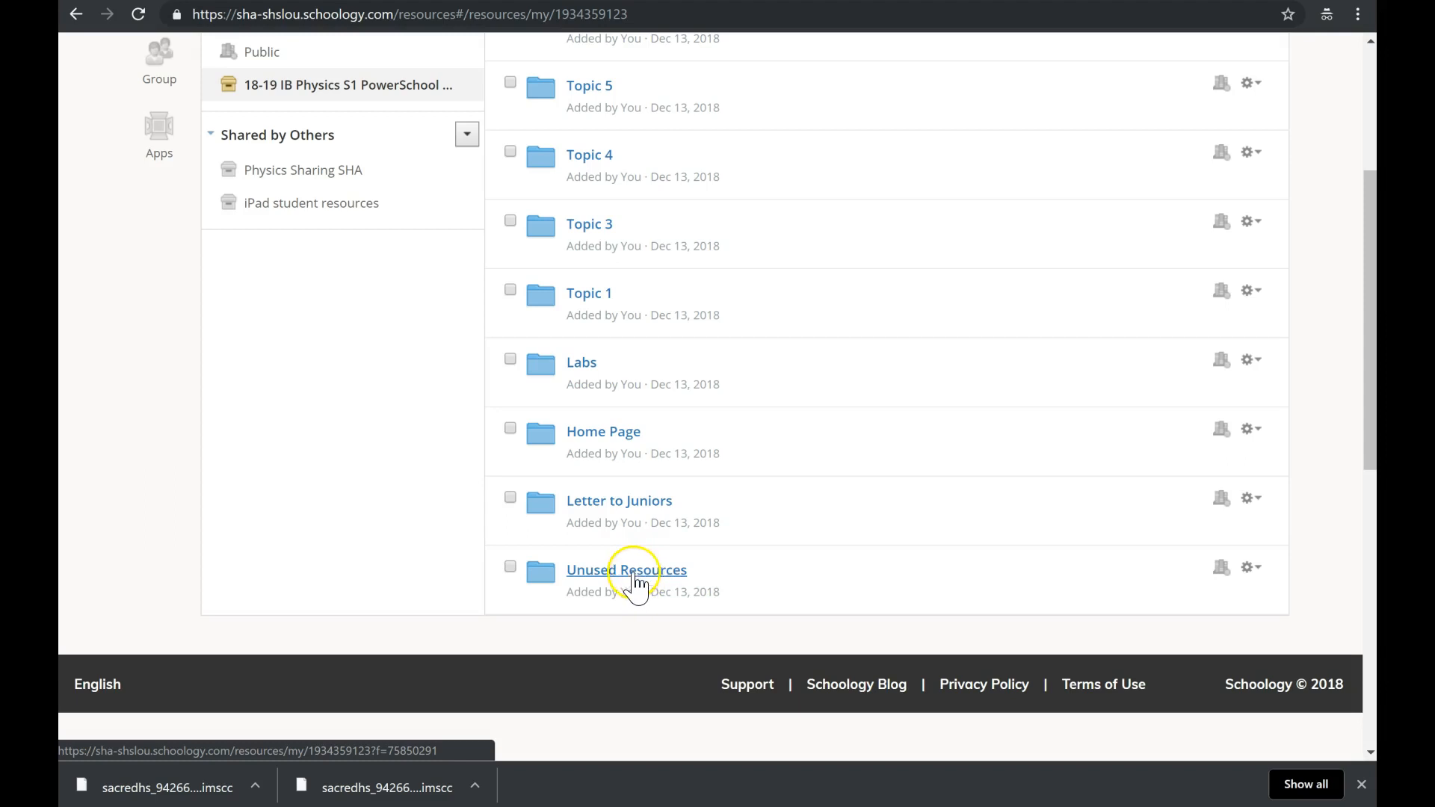
left_click(627, 571)
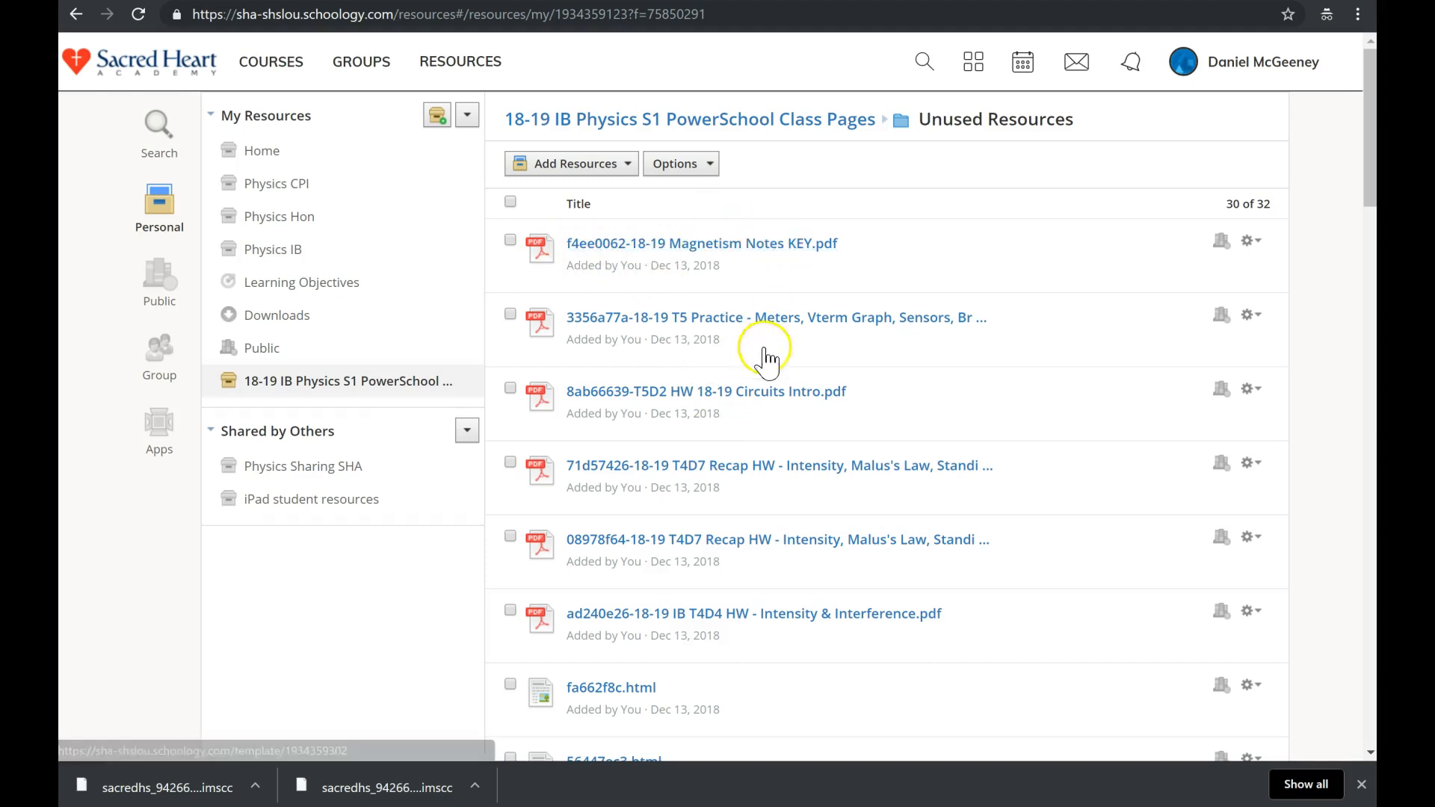
scroll(776, 484, "down", 2)
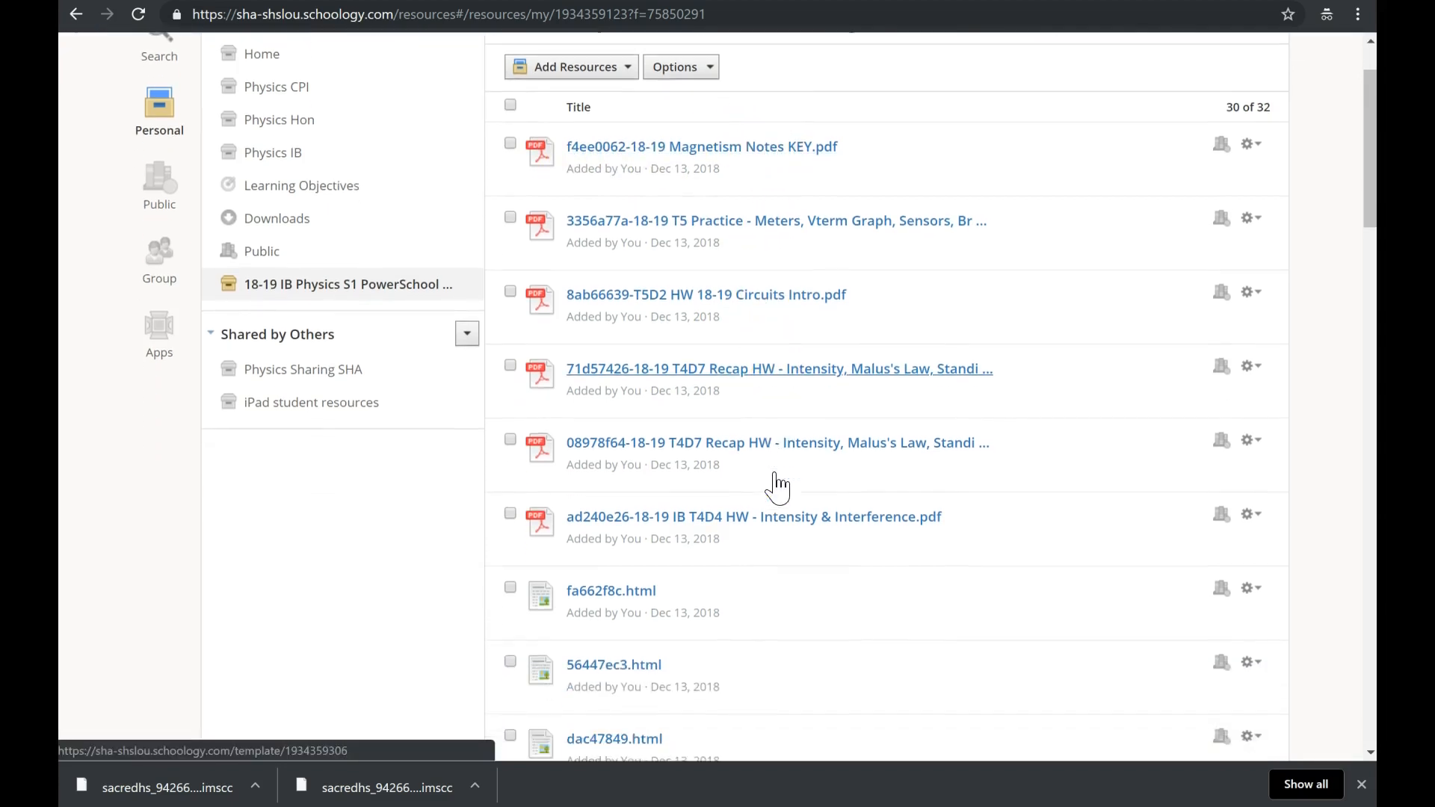
scroll(778, 484, "up", 2)
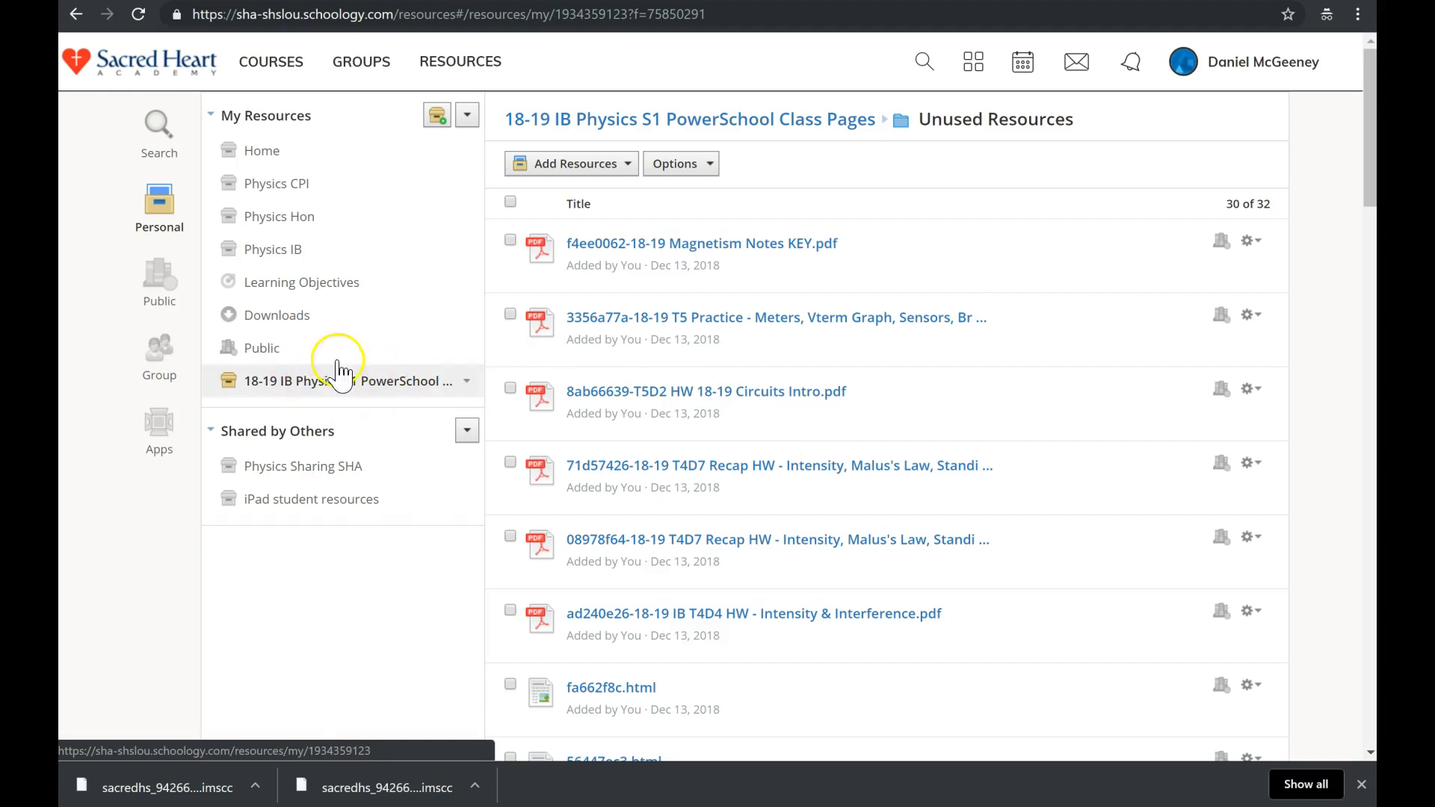
scroll(820, 490, "down", 10)
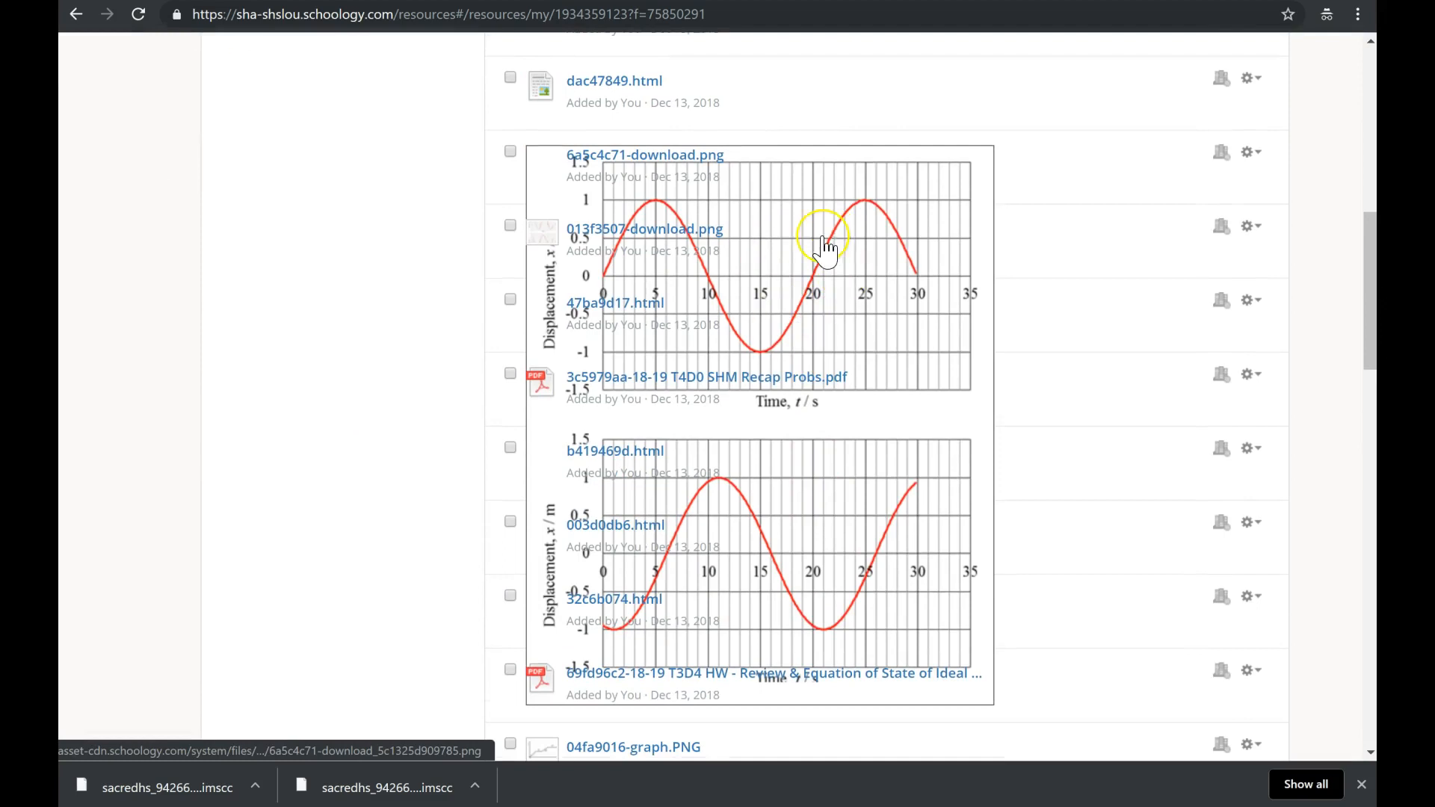
scroll(825, 250, "down", 9)
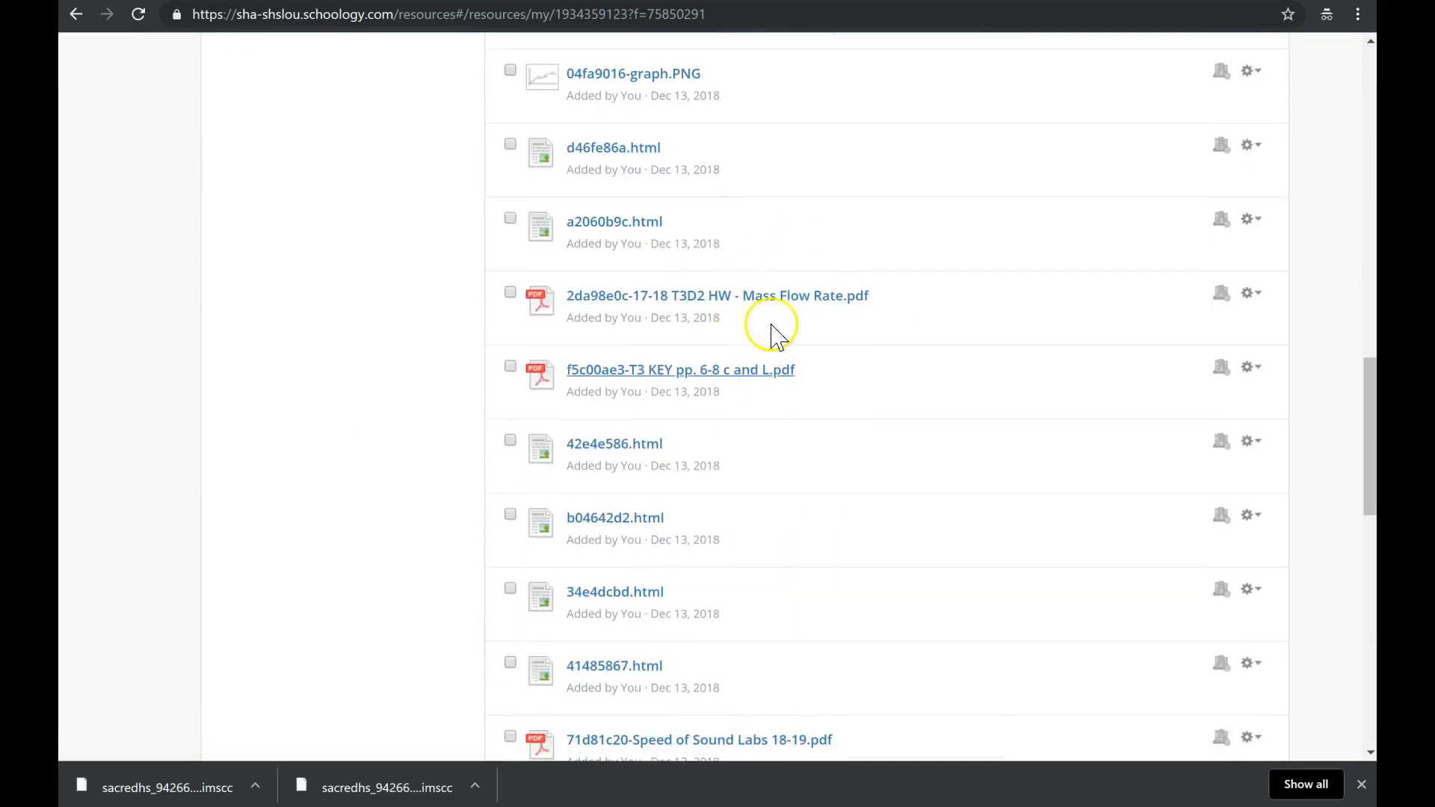
scroll(788, 401, "down", 3)
scroll(788, 401, "down", 6)
scroll(791, 404, "up", 18)
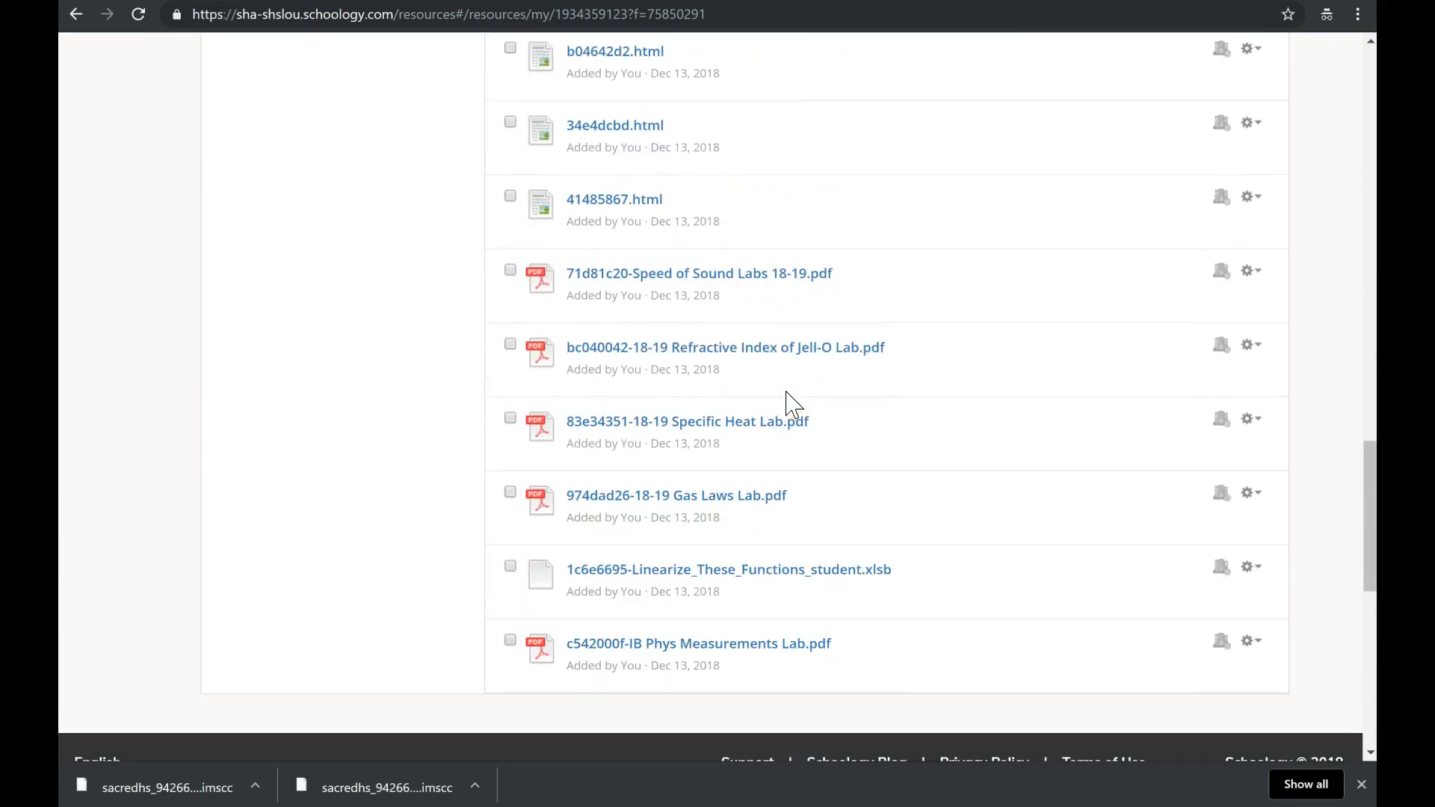
scroll(791, 404, "up", 8)
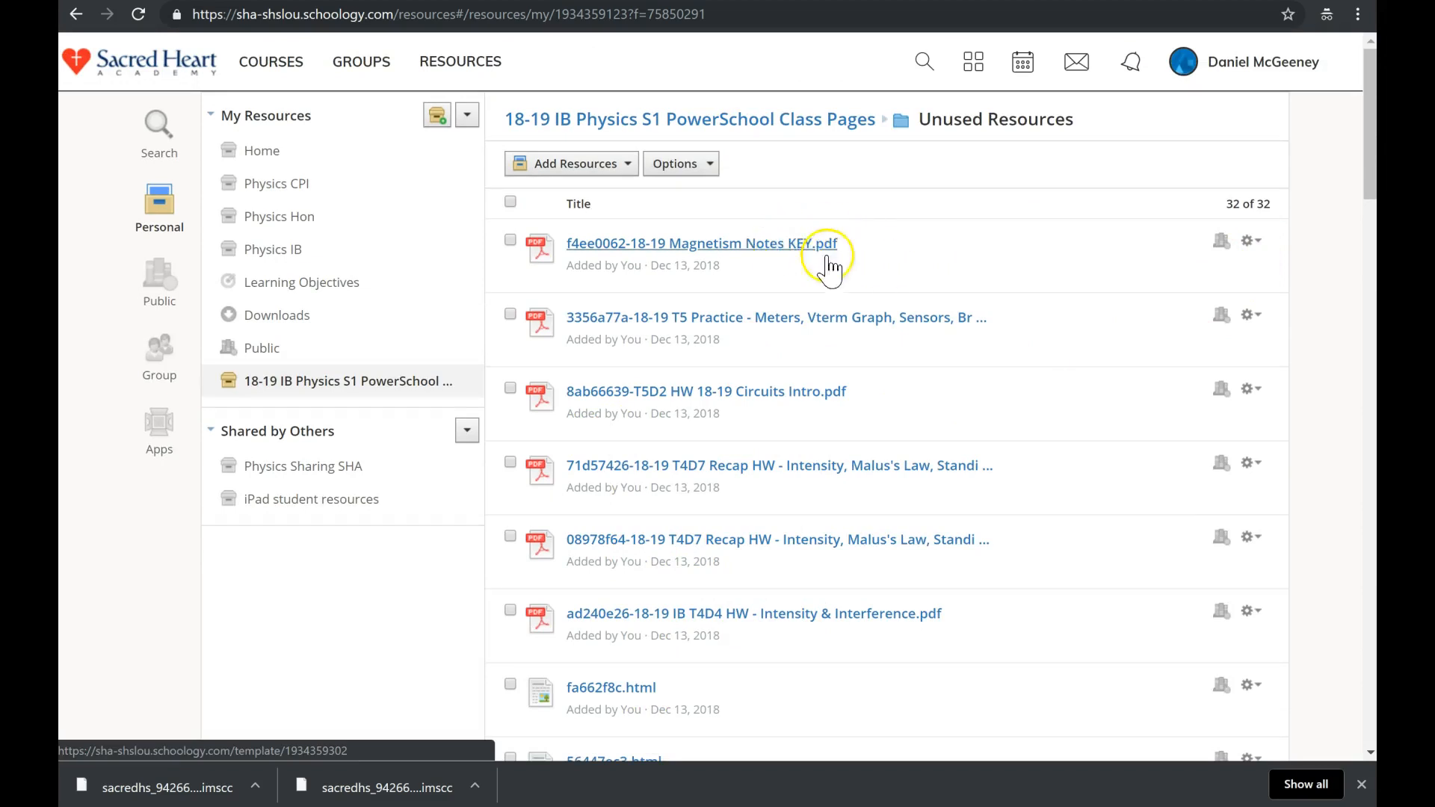
Check the Move to folder options for Magnetism Notes KEY, cancel without moving, and return to the collection root.
left_click(1246, 241)
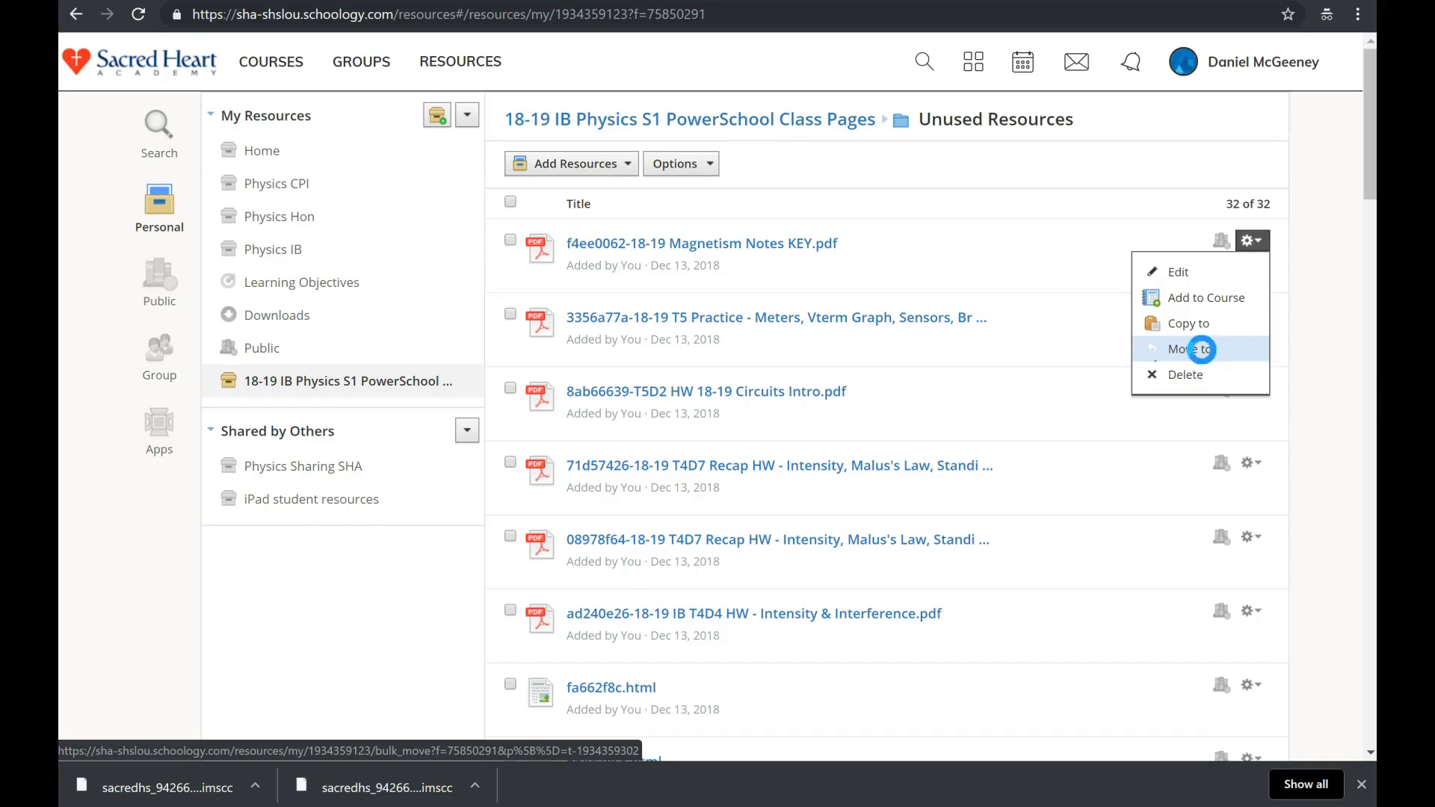
left_click(1202, 349)
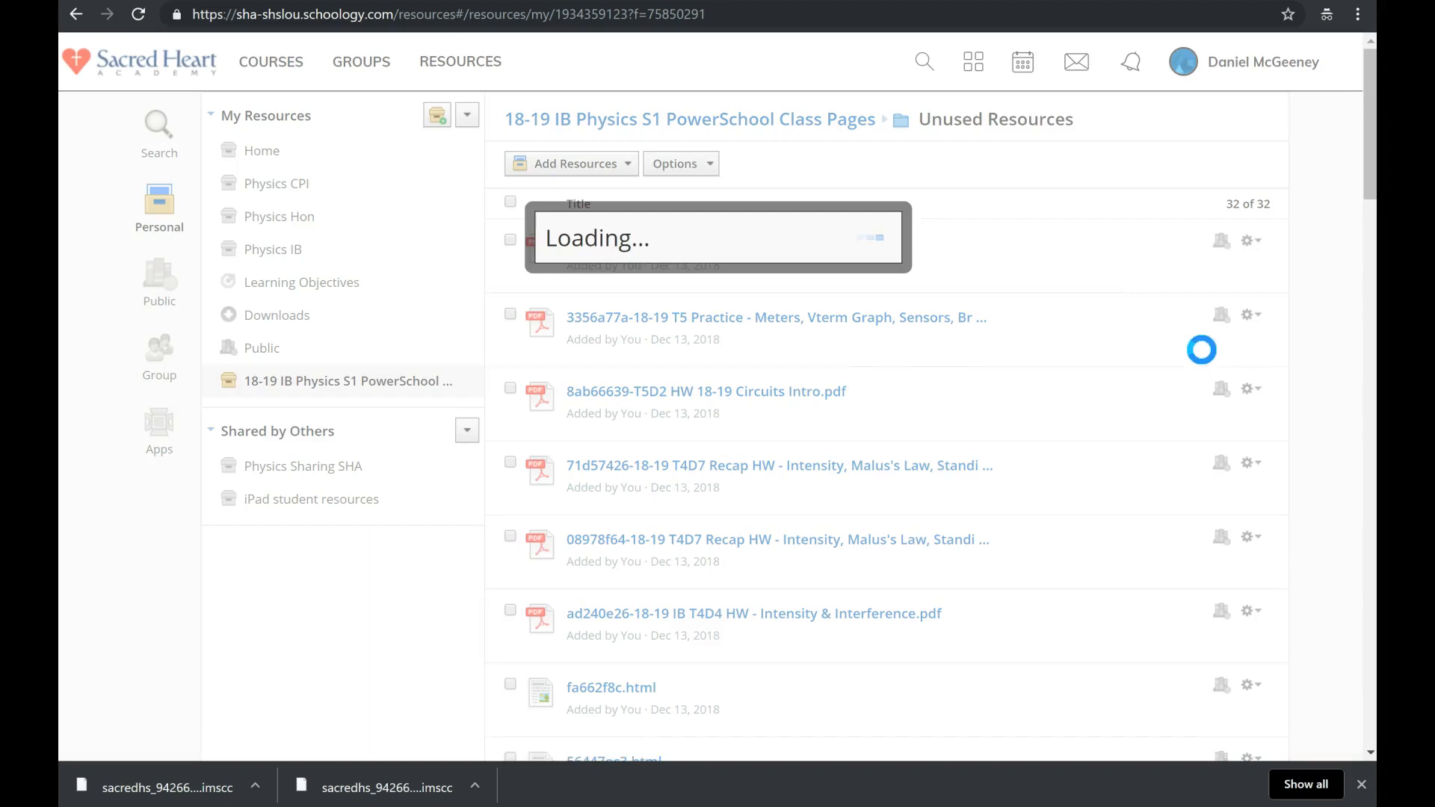
left_click(798, 278)
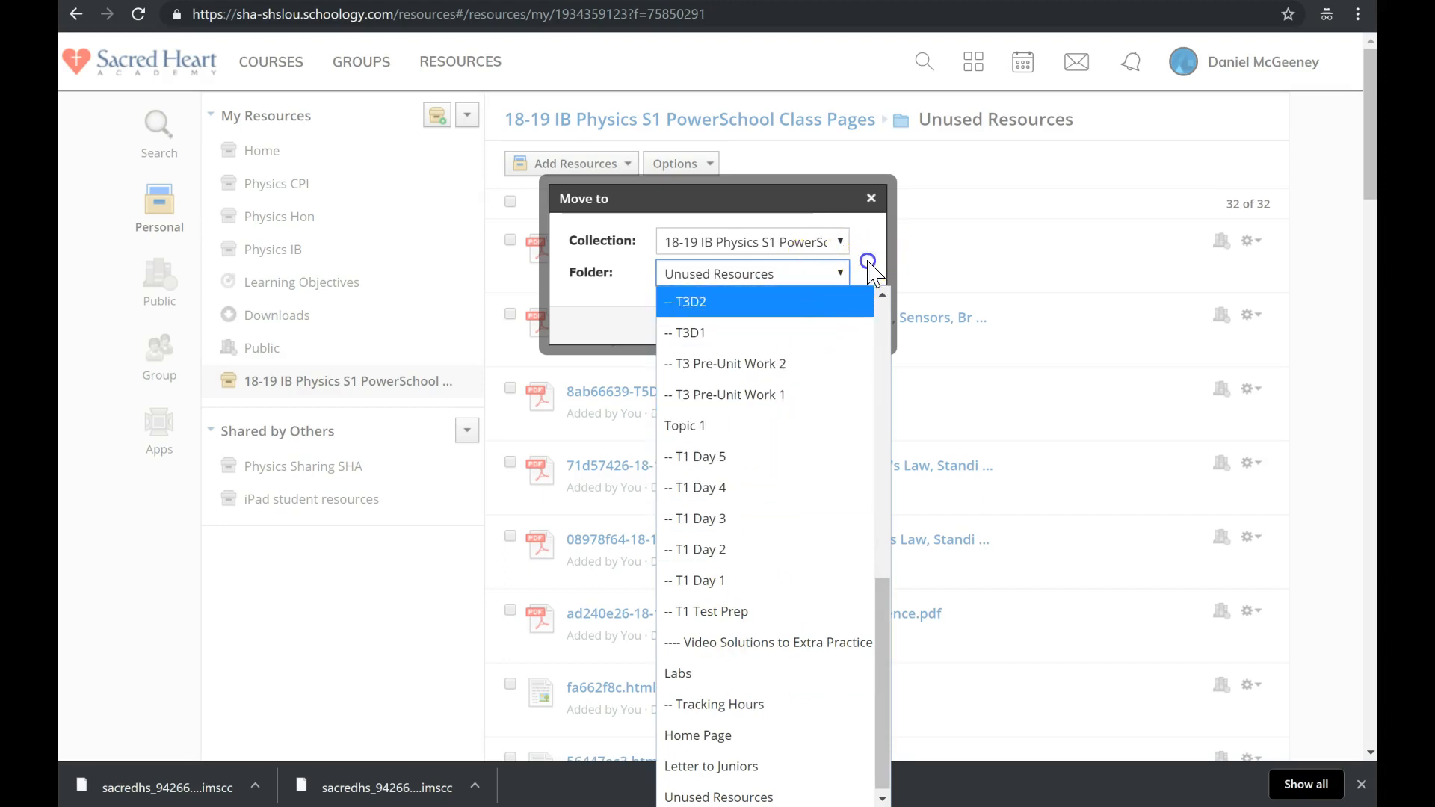
left_click(870, 269)
left_click(752, 326)
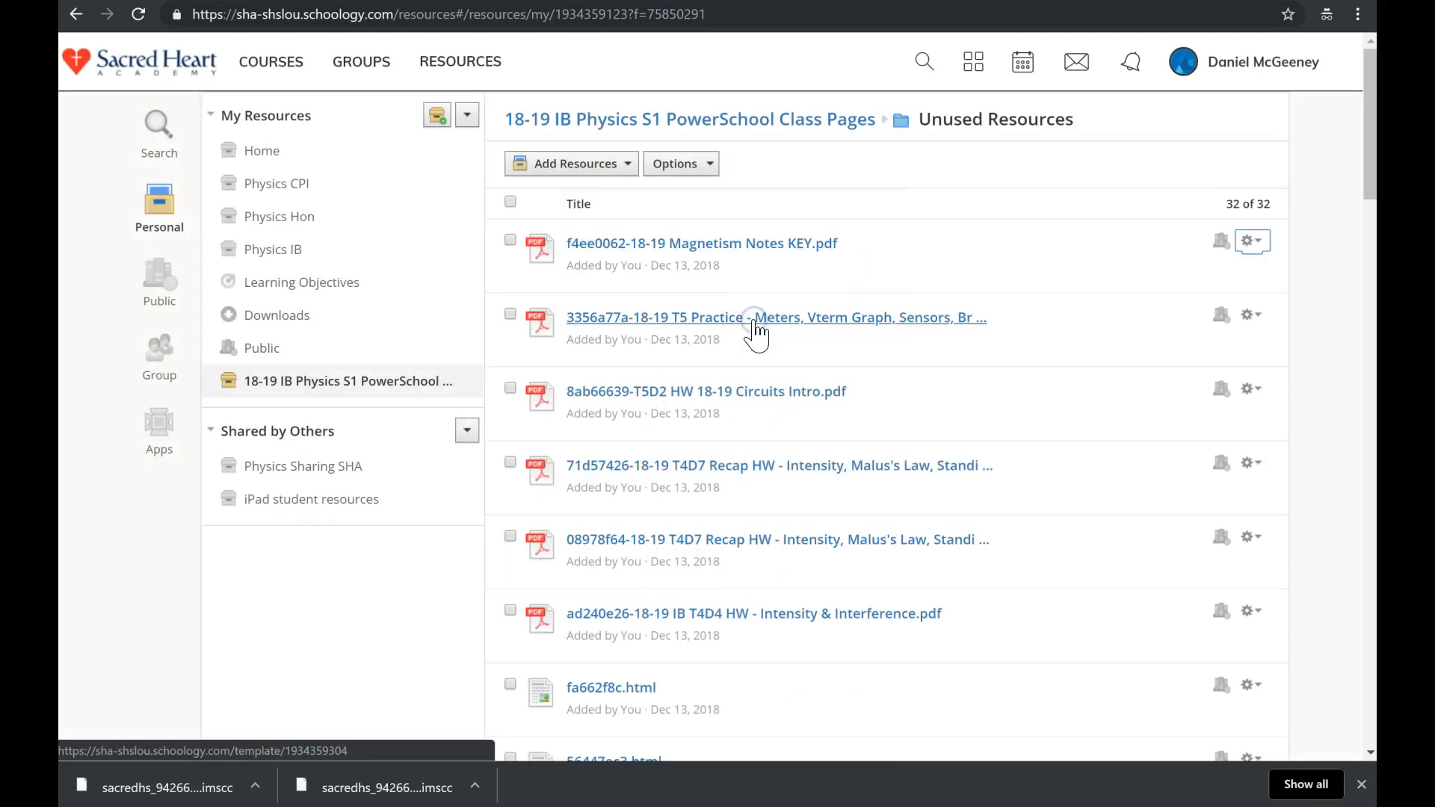
left_click(370, 386)
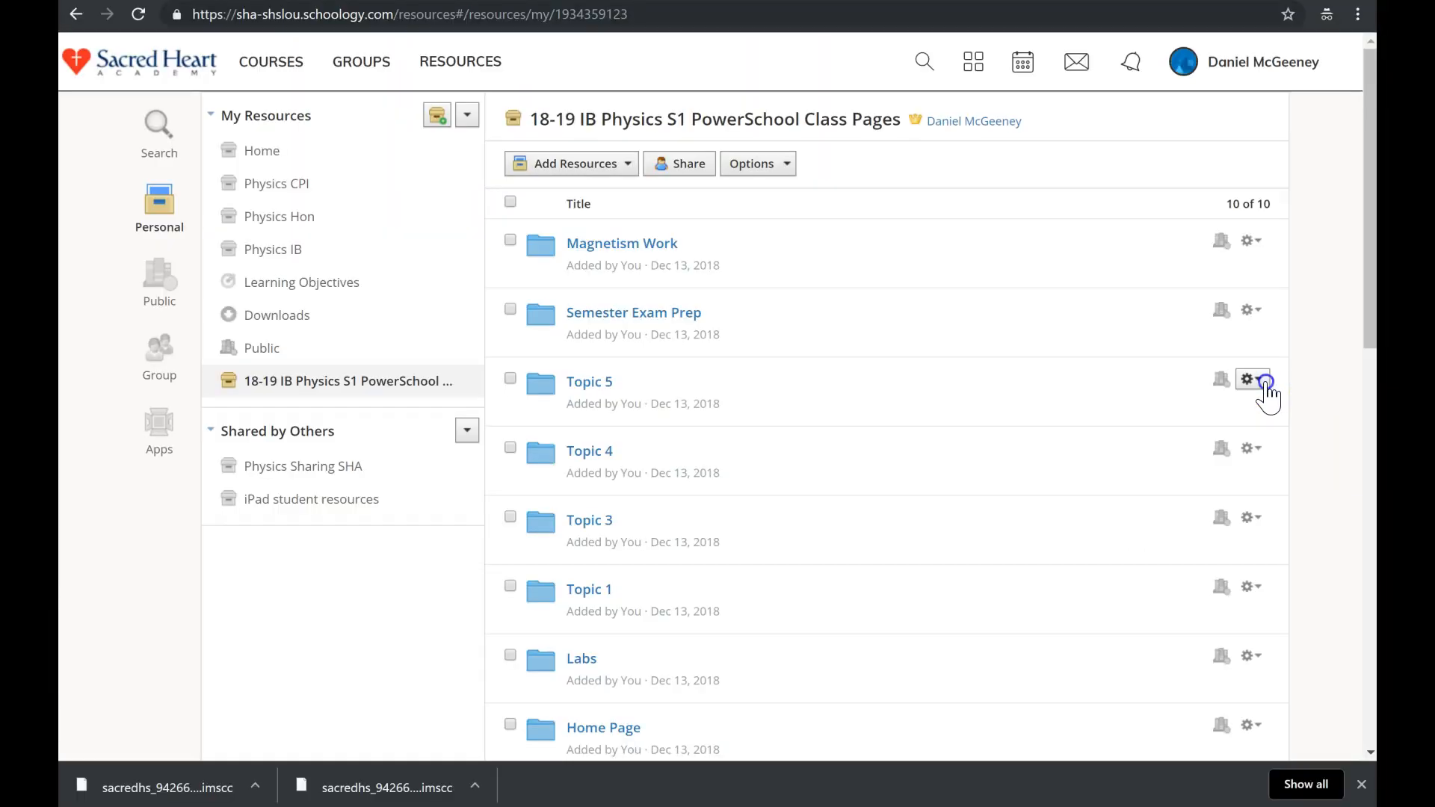
Add the Topic 5 folder to IBPhysSL B: Course:3180 Period:C, keeping the course folder as (None).
left_click(1265, 381)
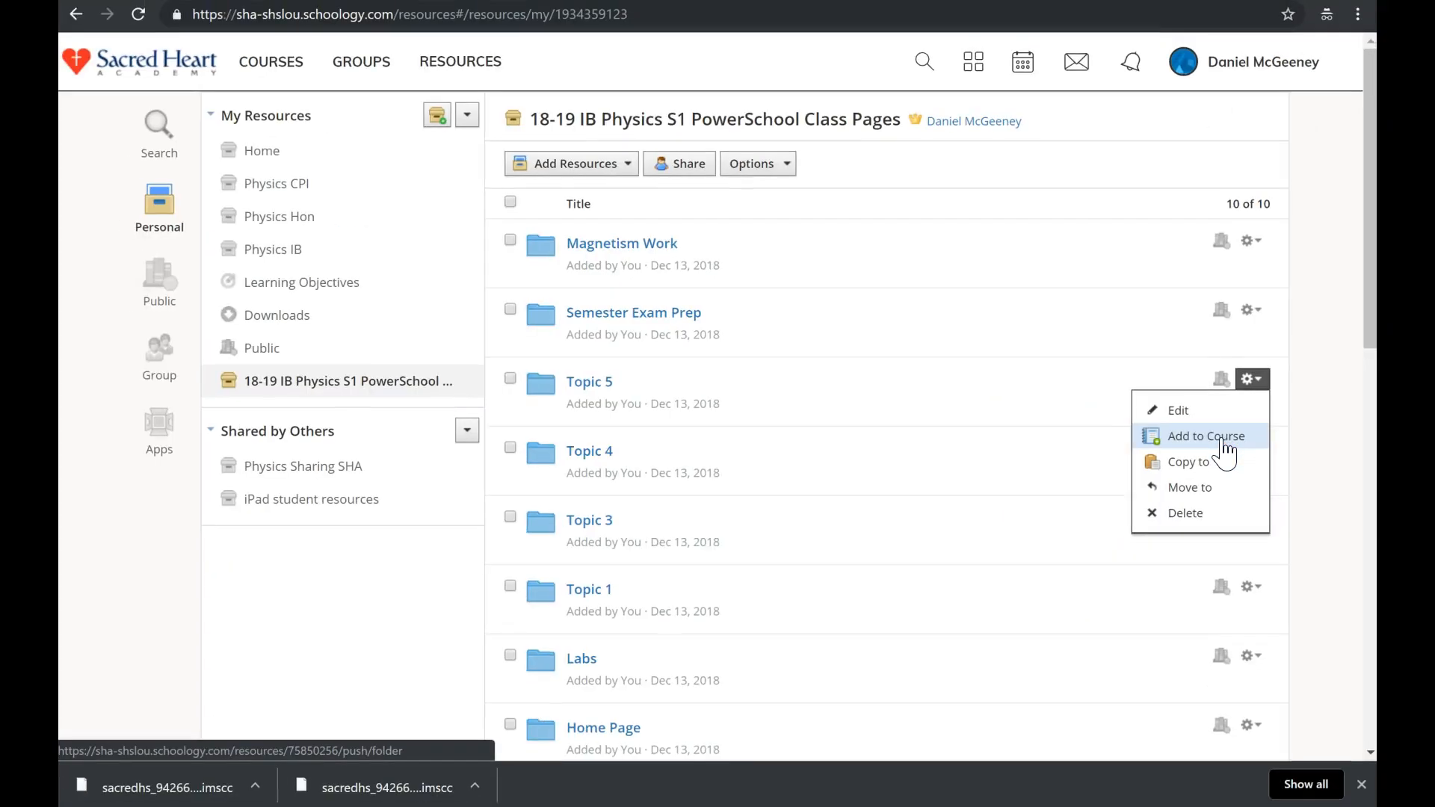
left_click(1222, 439)
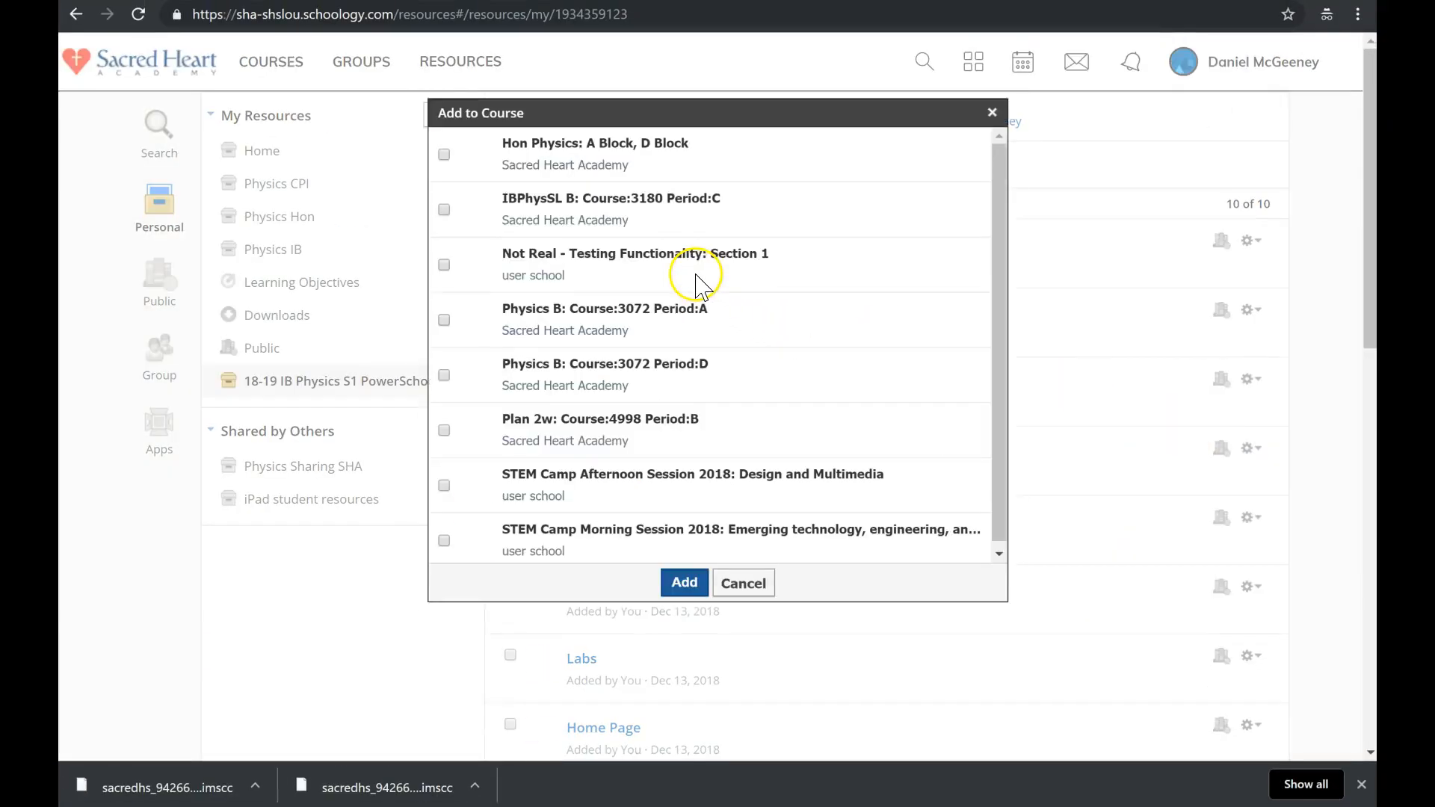
left_click(444, 211)
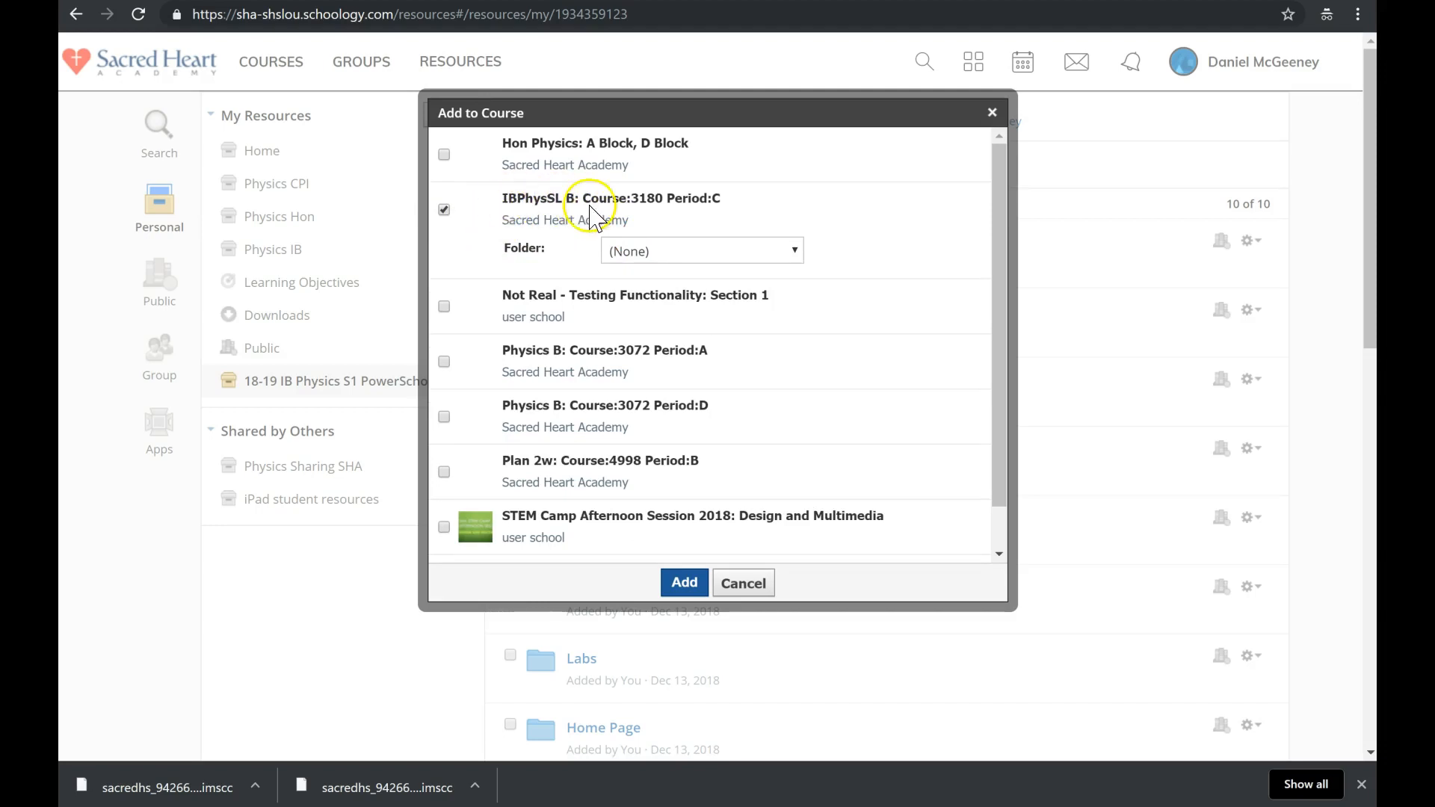
left_click(648, 253)
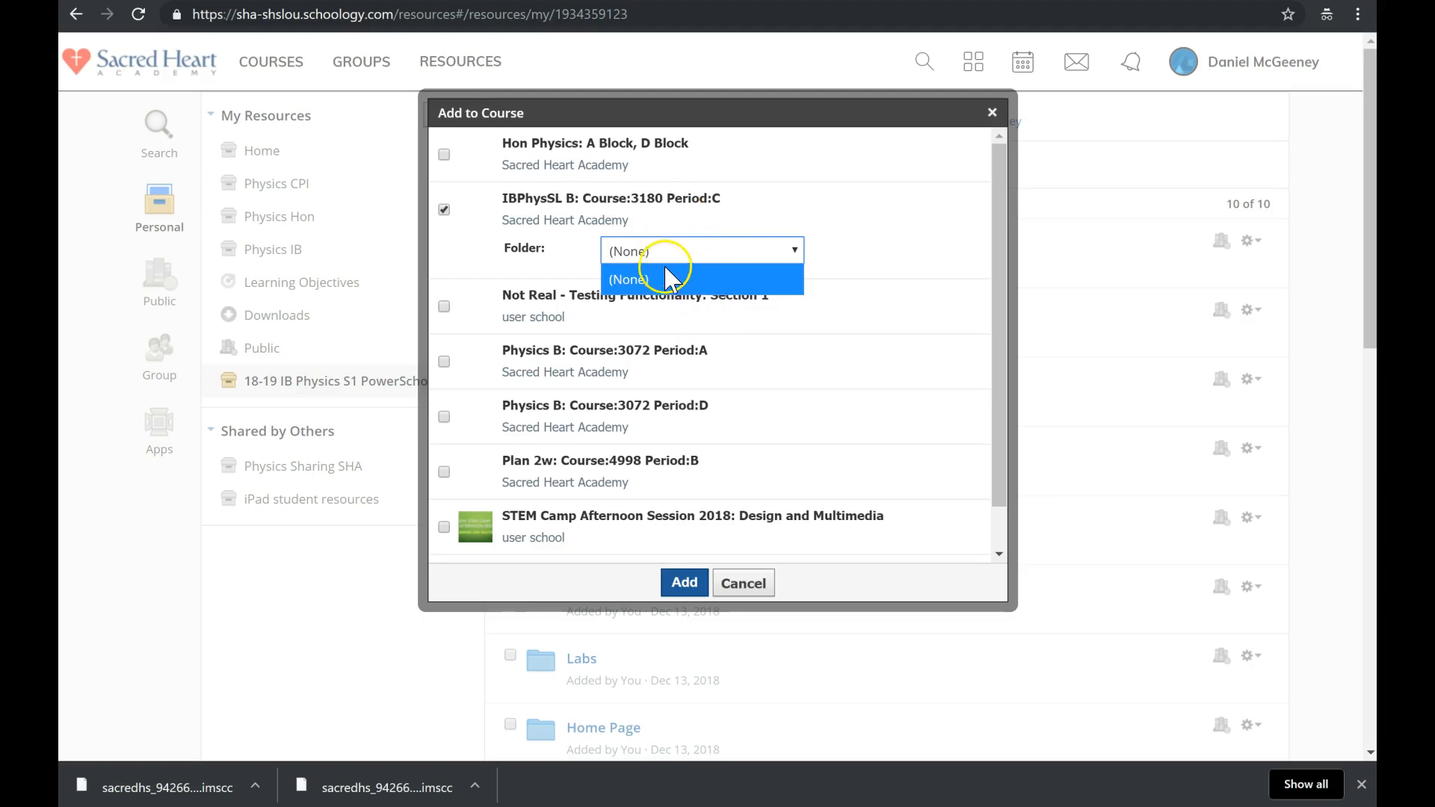
left_click(829, 231)
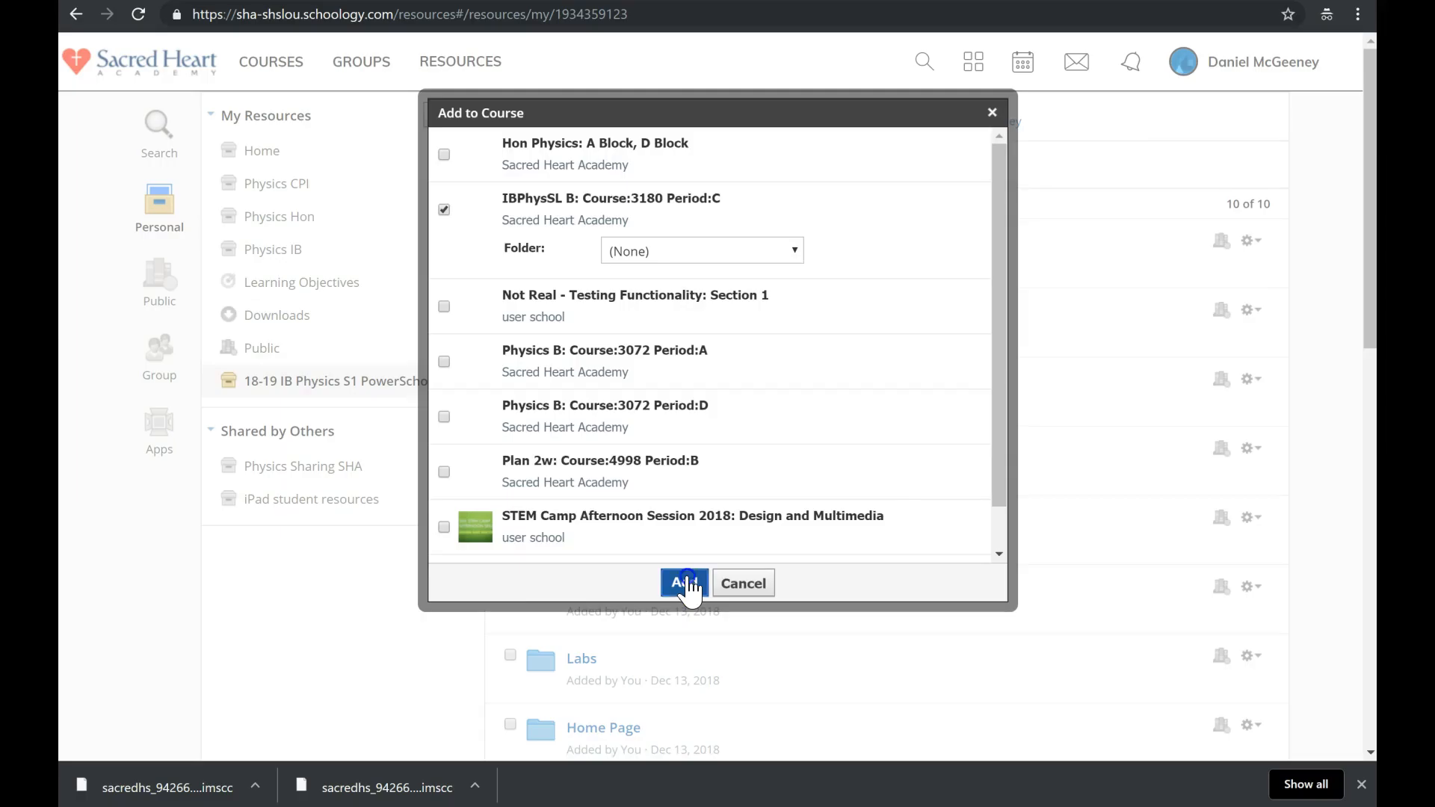
left_click(685, 582)
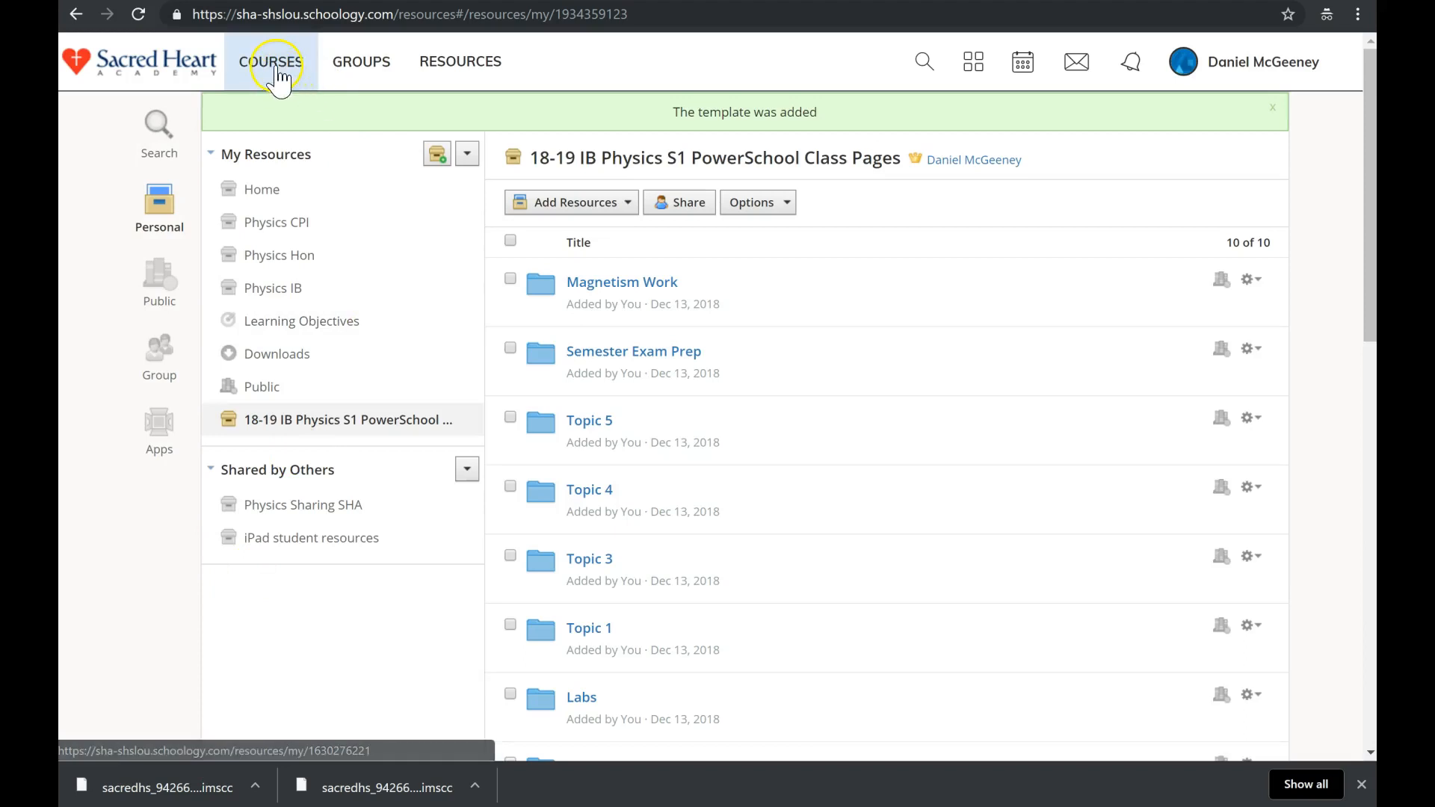
In IBPhysSL B materials, expand Topic 5's Test Prep, Day 5, Day 4 and Day 2 folders, then collapse it.
left_click(277, 68)
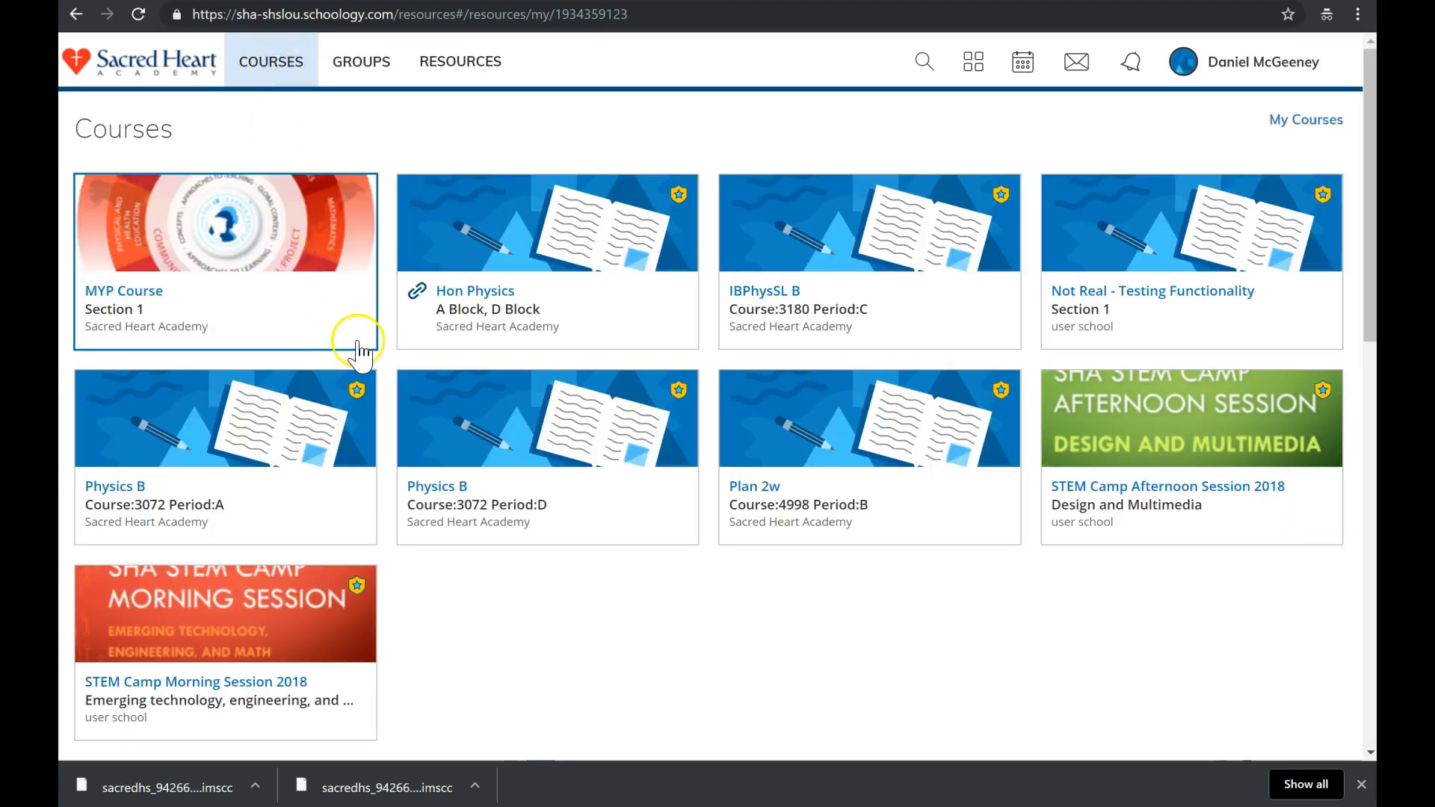
left_click(770, 301)
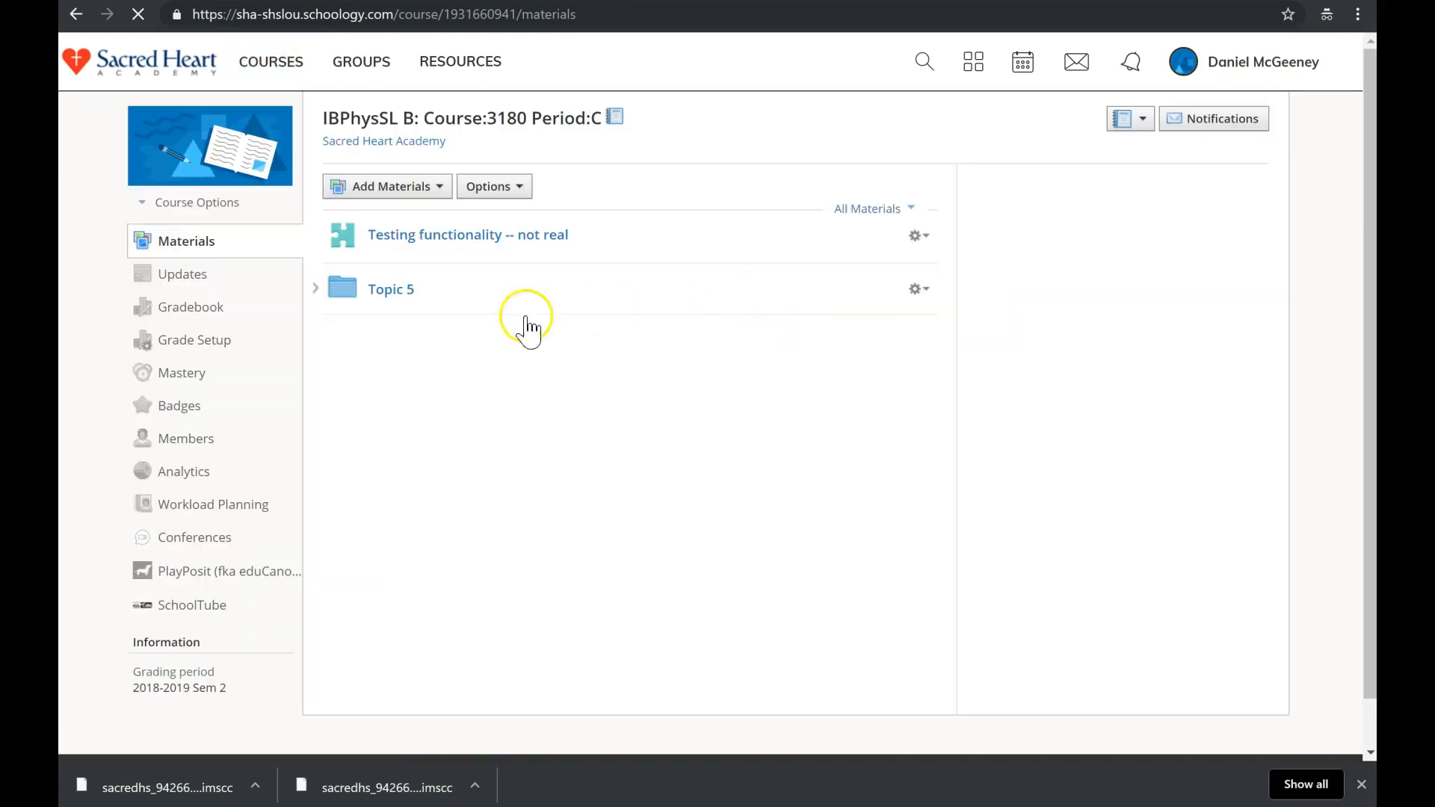
left_click(312, 291)
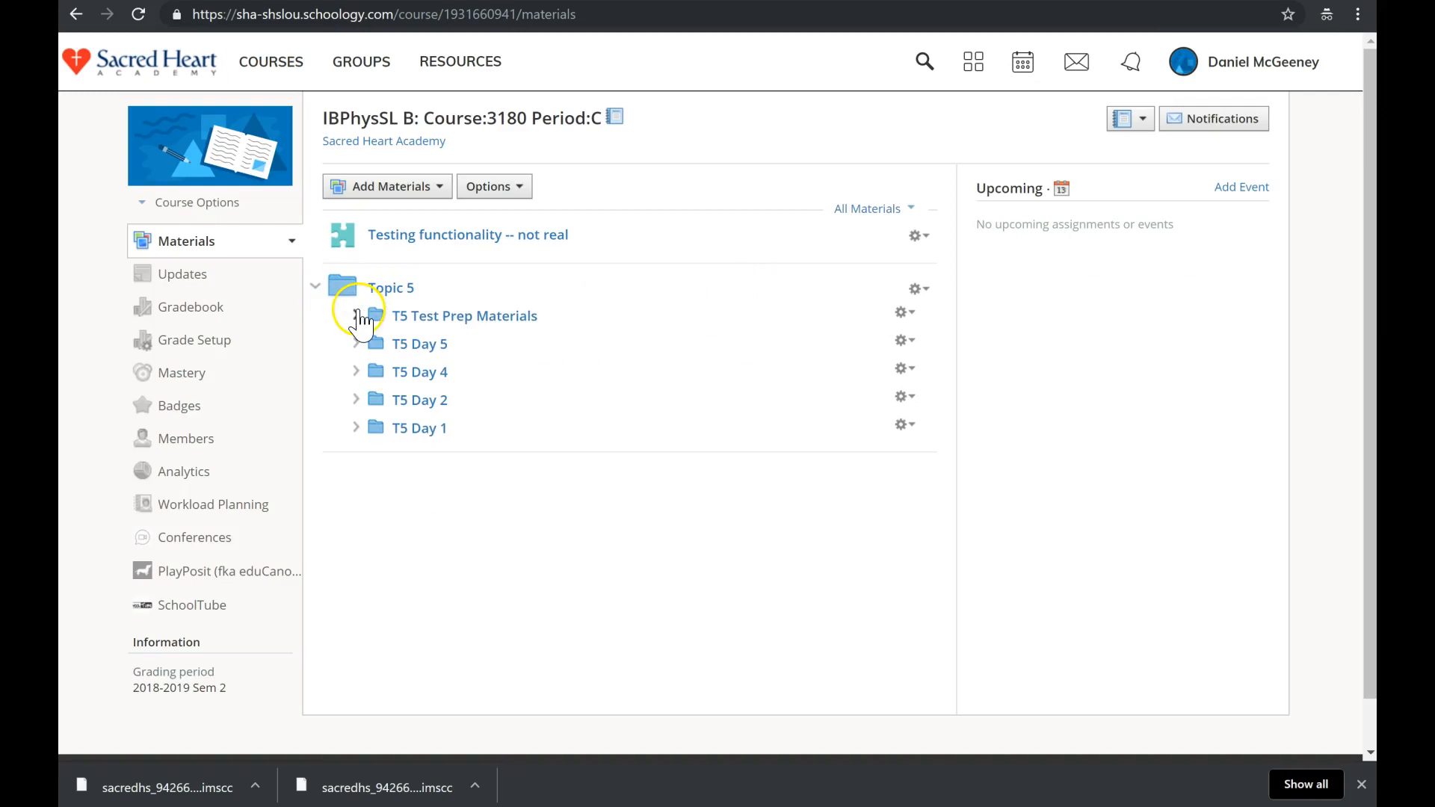
left_click(356, 315)
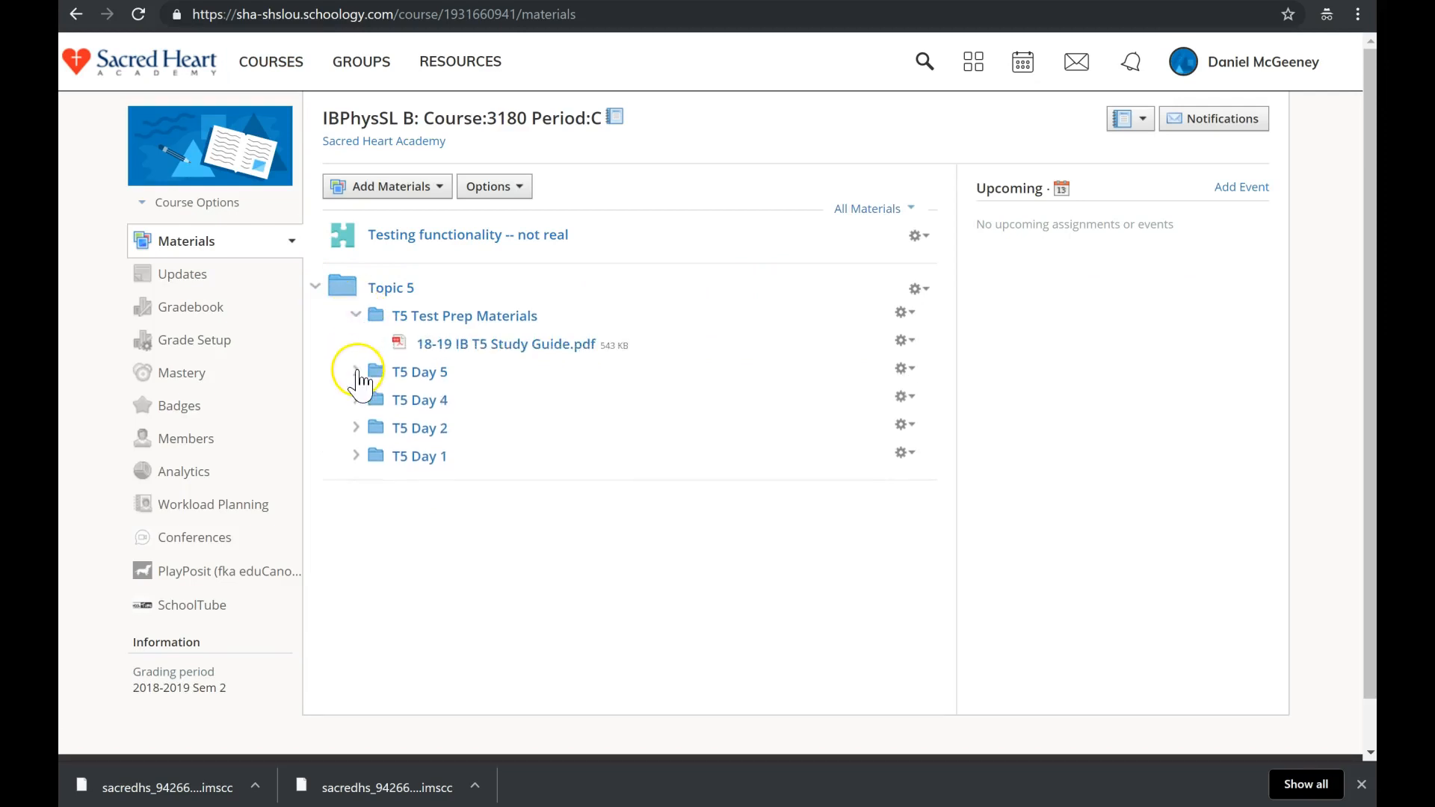
left_click(357, 370)
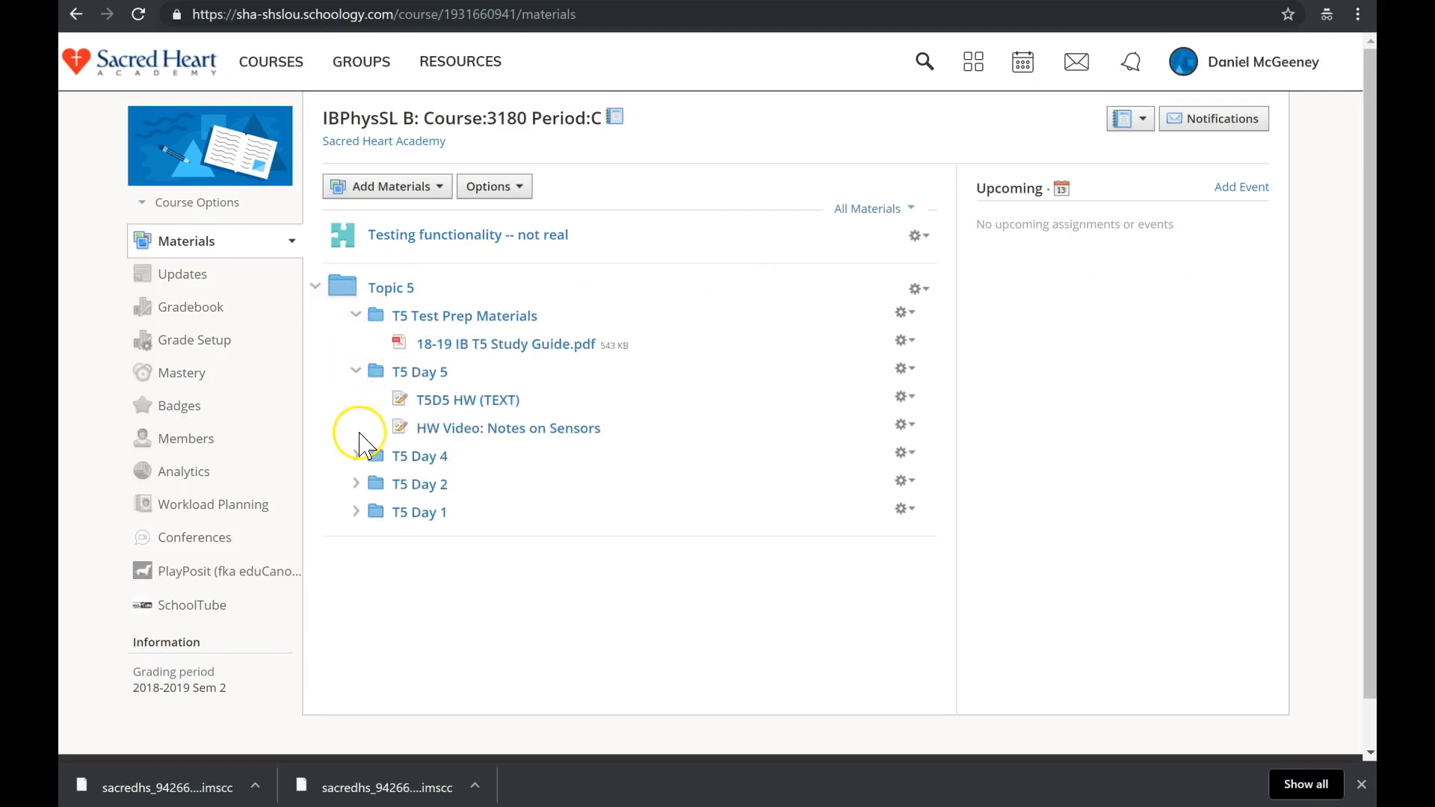
left_click(357, 457)
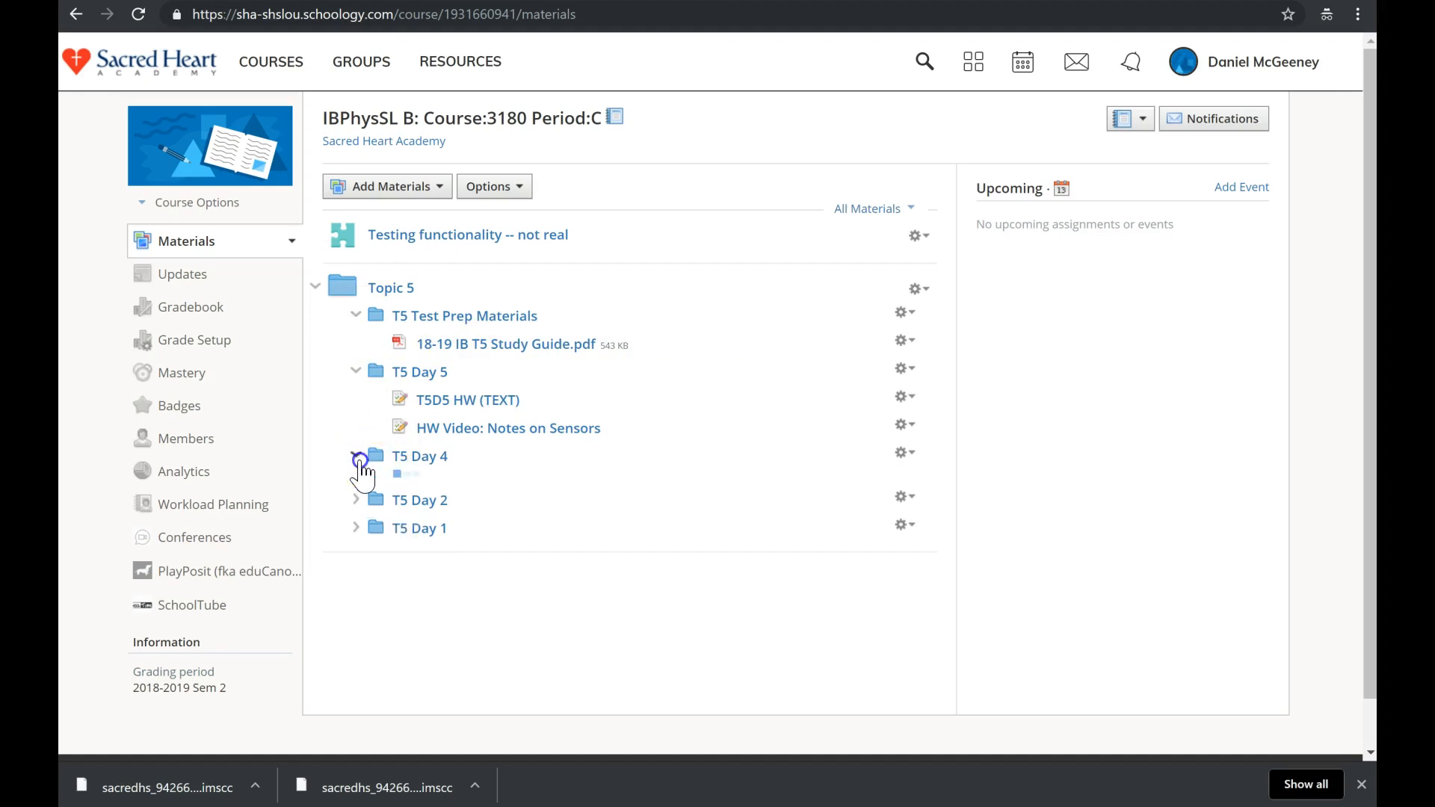
left_click(357, 513)
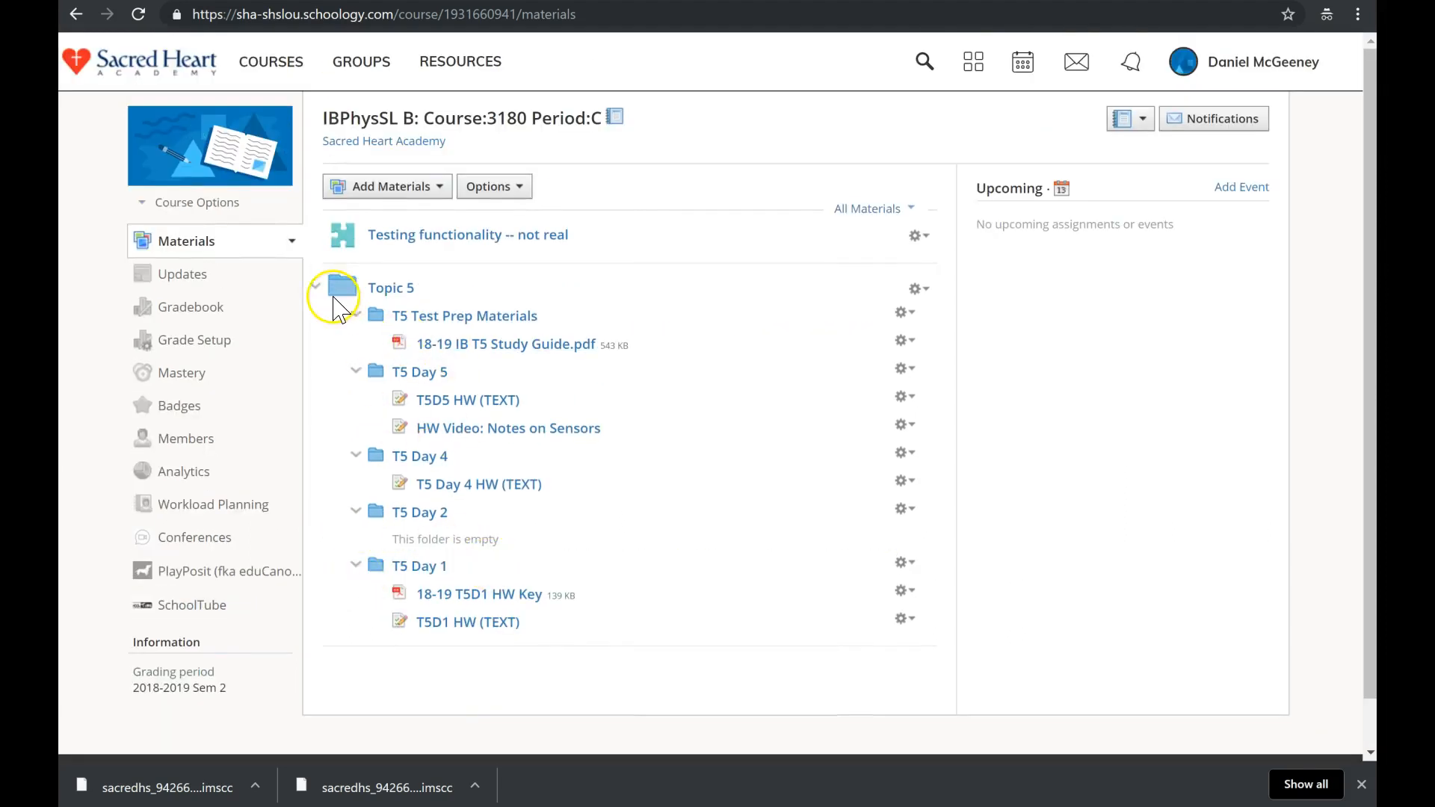
left_click(315, 287)
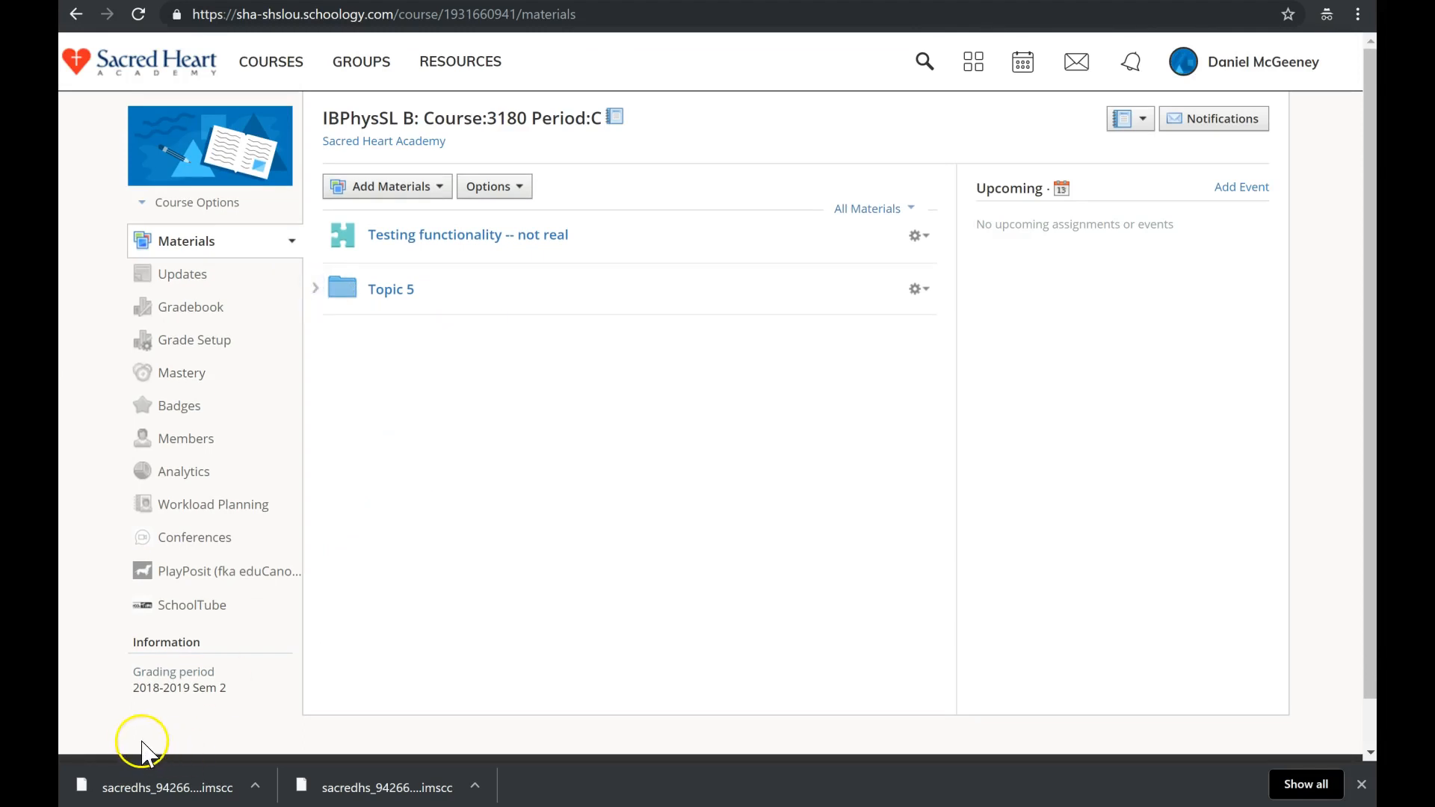